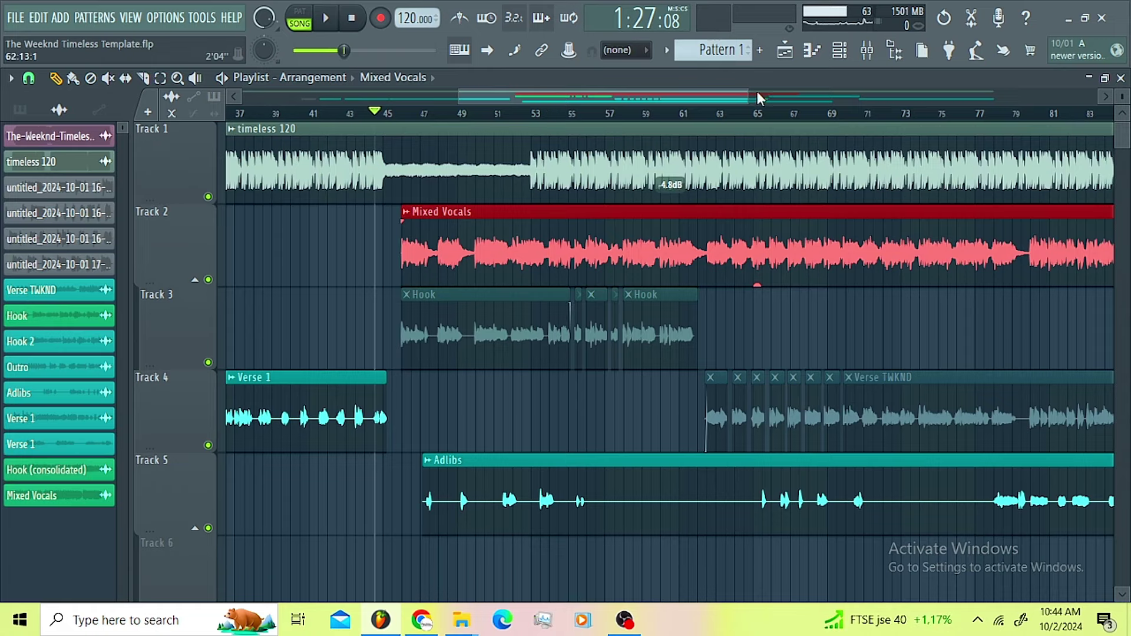
- Open the mixer and review the effect chains on the Lead Chain and Record Mic tracks, including Record Mic's recording options
click(874, 61)
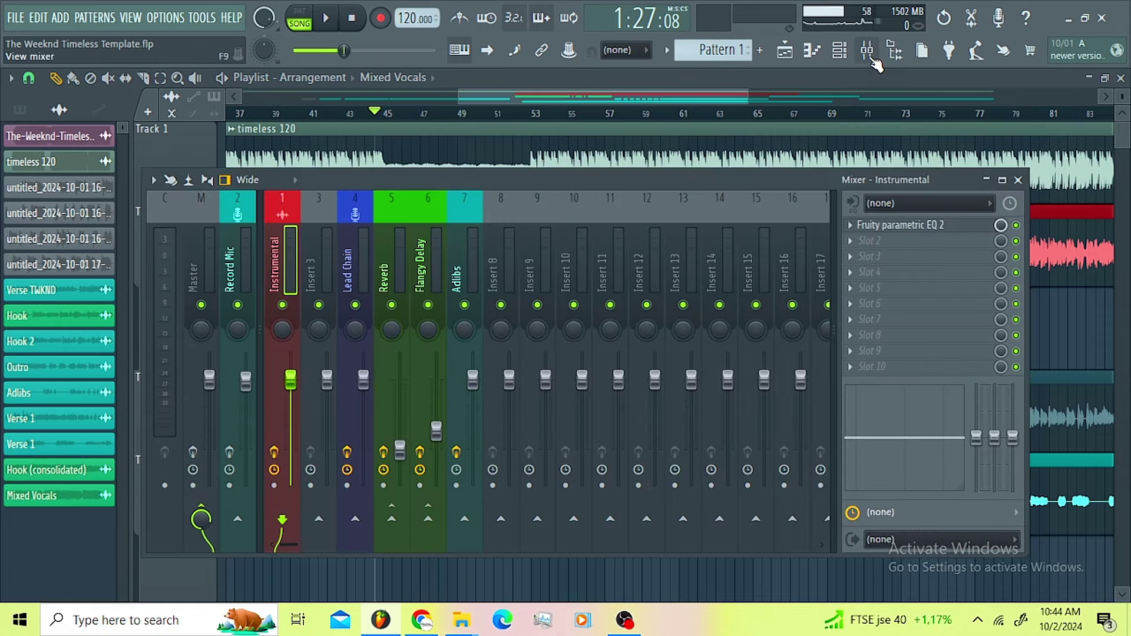
click(362, 285)
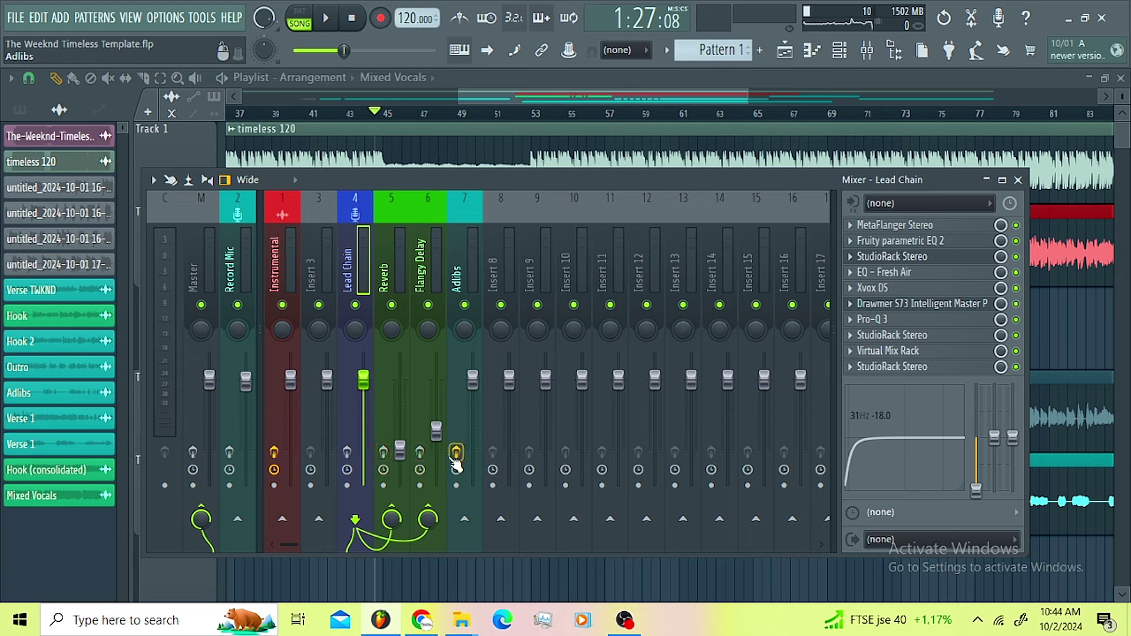
click(229, 259)
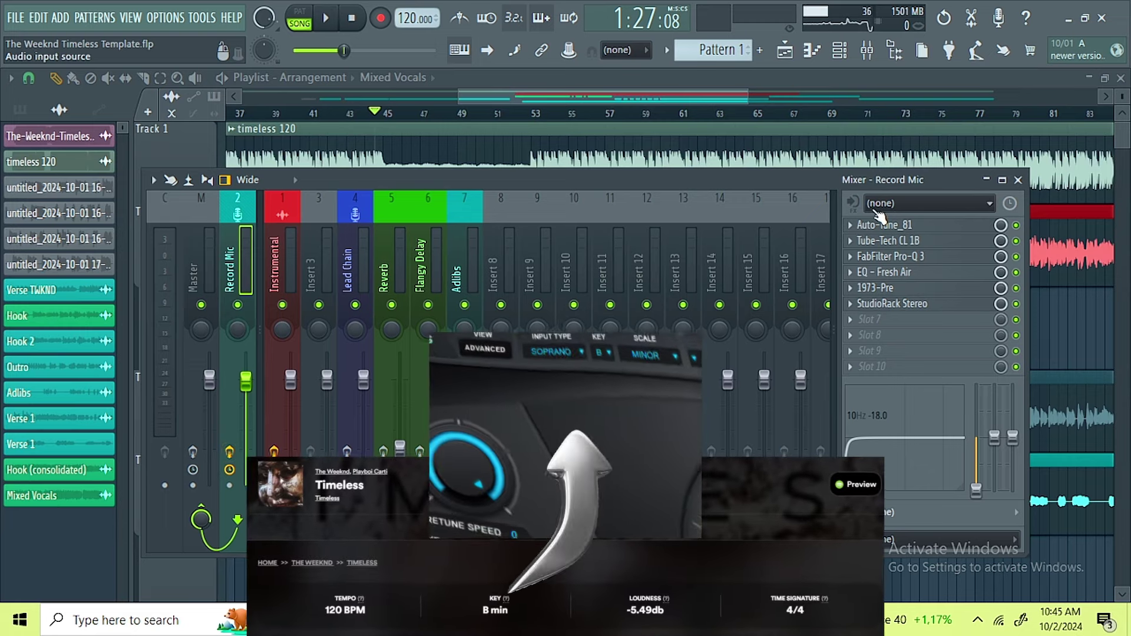
click(851, 204)
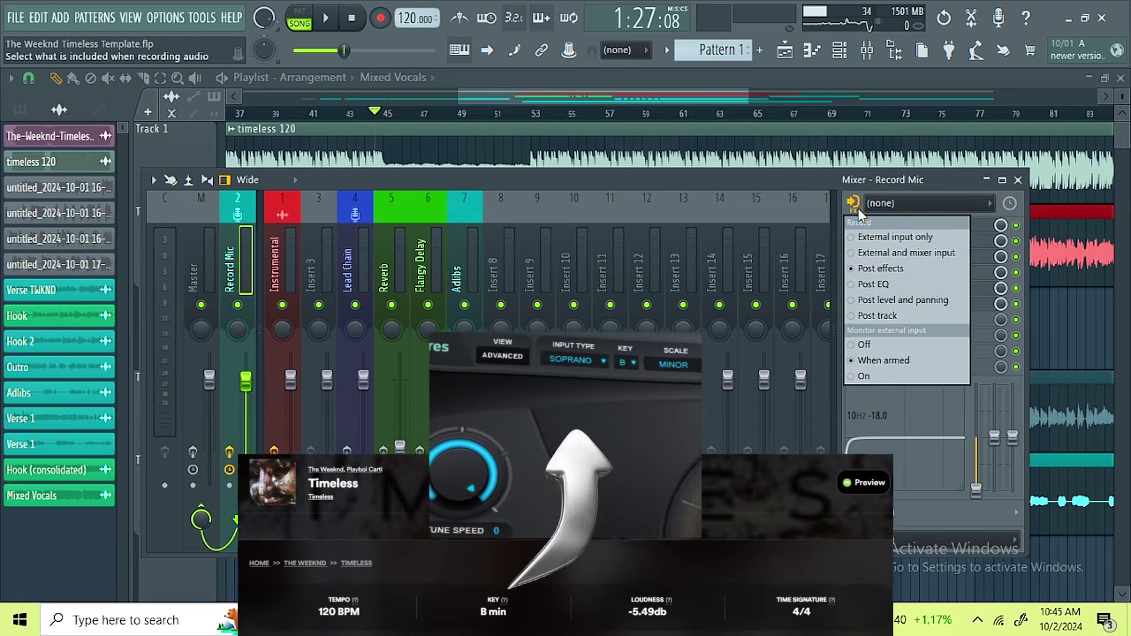
click(548, 179)
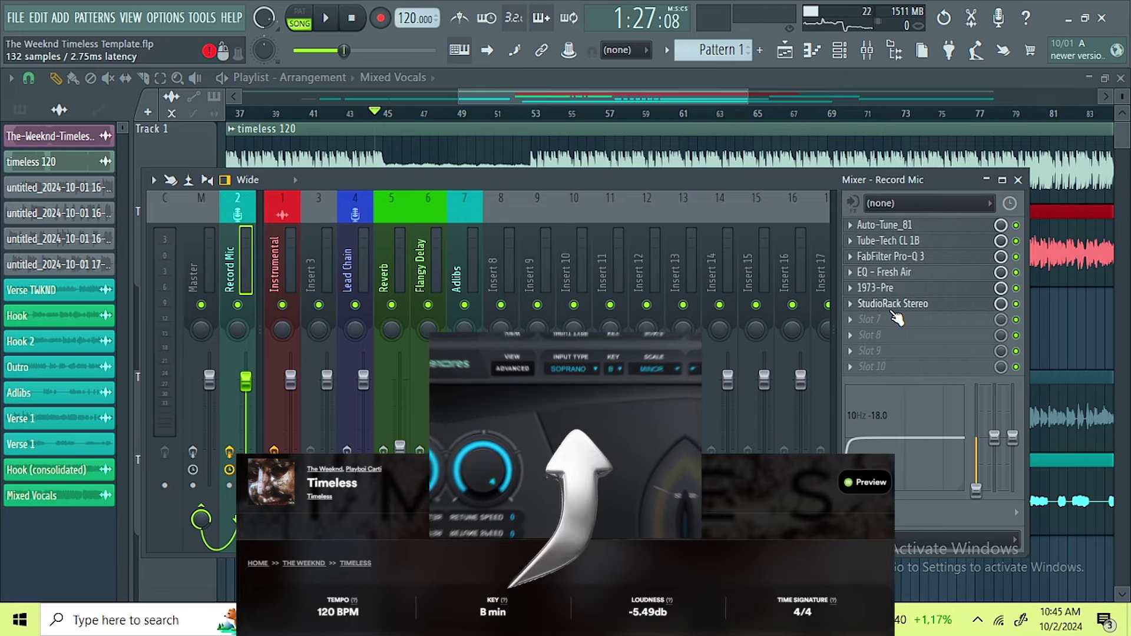
- Play the unmixed Hook vocals with the instrumental, mute the Reverb and Flangy Delay mixer tracks, and stop playback
click(687, 121)
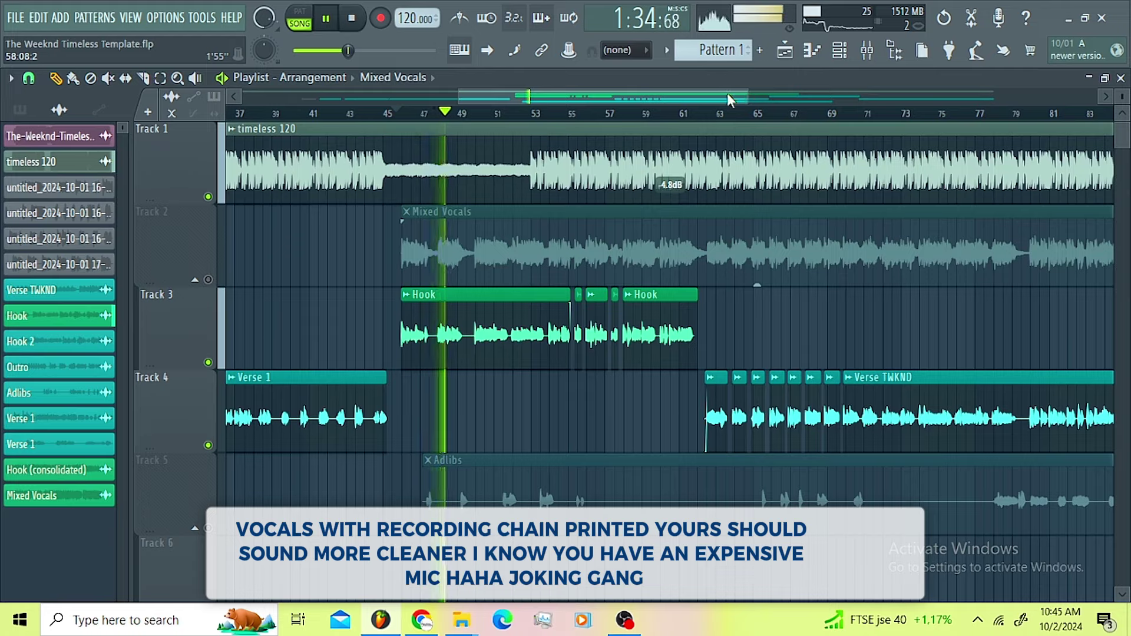
drag(727, 93, 745, 98)
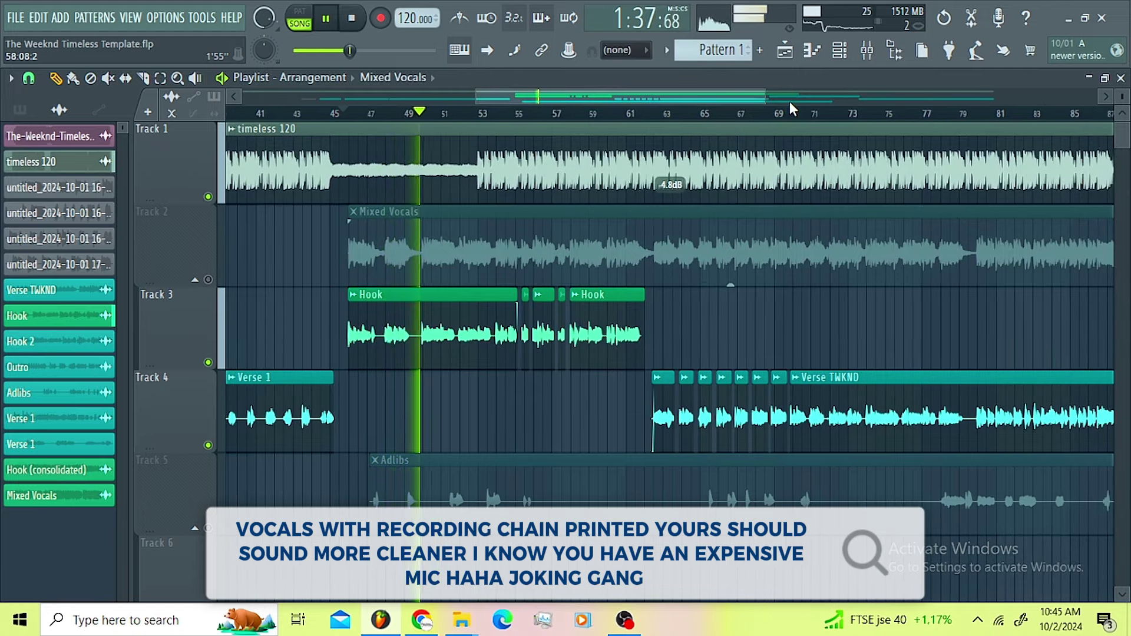
click(866, 54)
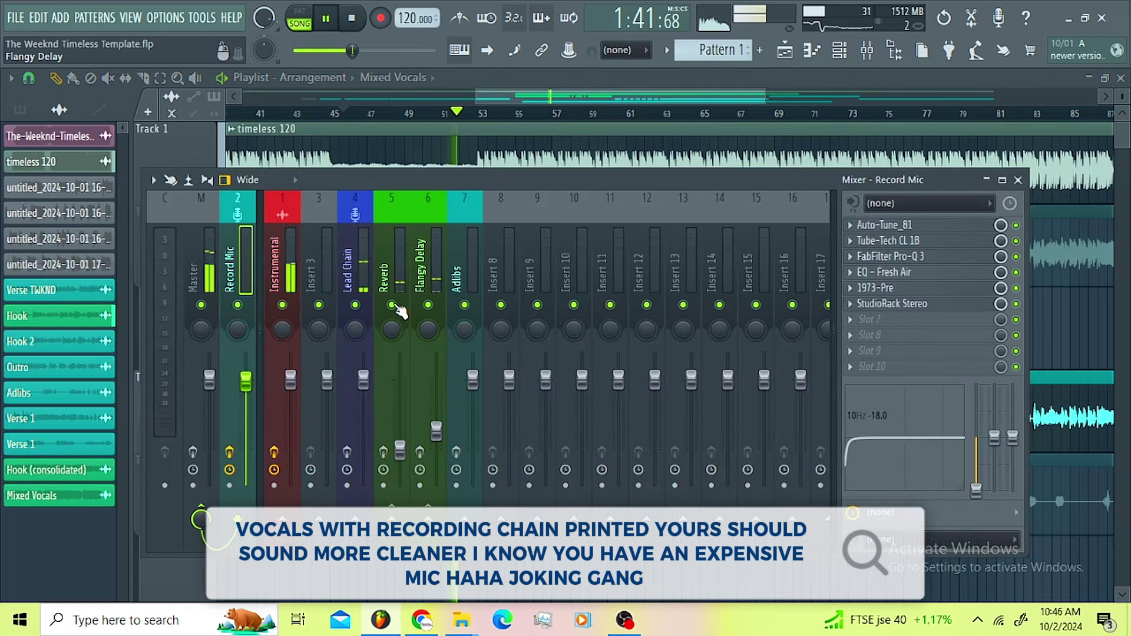
click(428, 305)
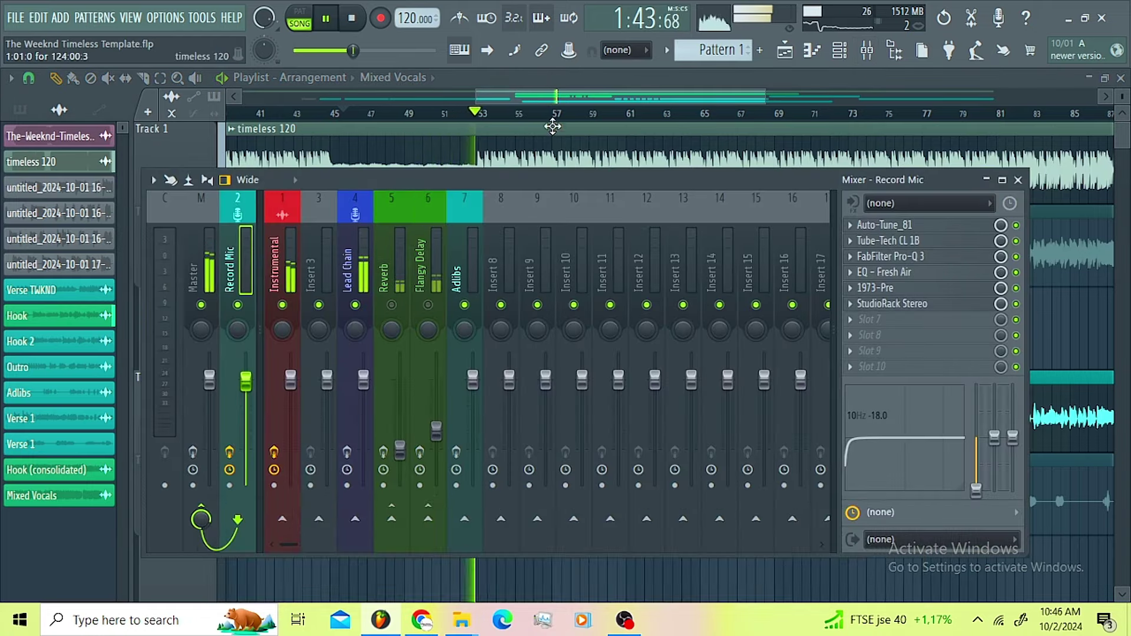
click(566, 97)
key(space)
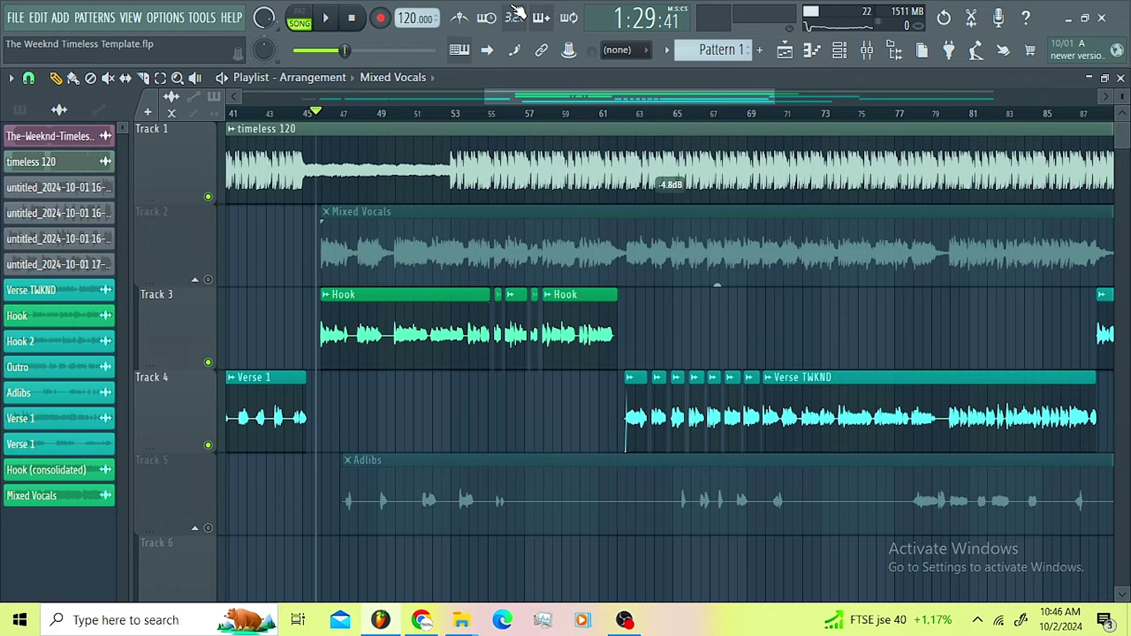
- Bypass the effect slots on the Lead Chain mixer track
click(867, 51)
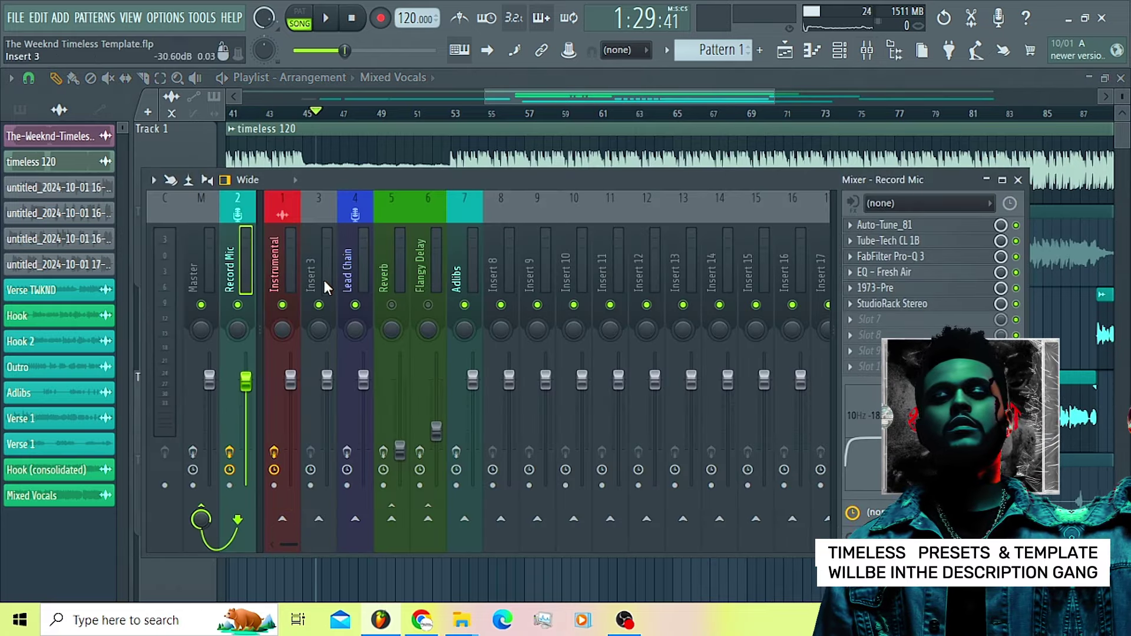
click(351, 278)
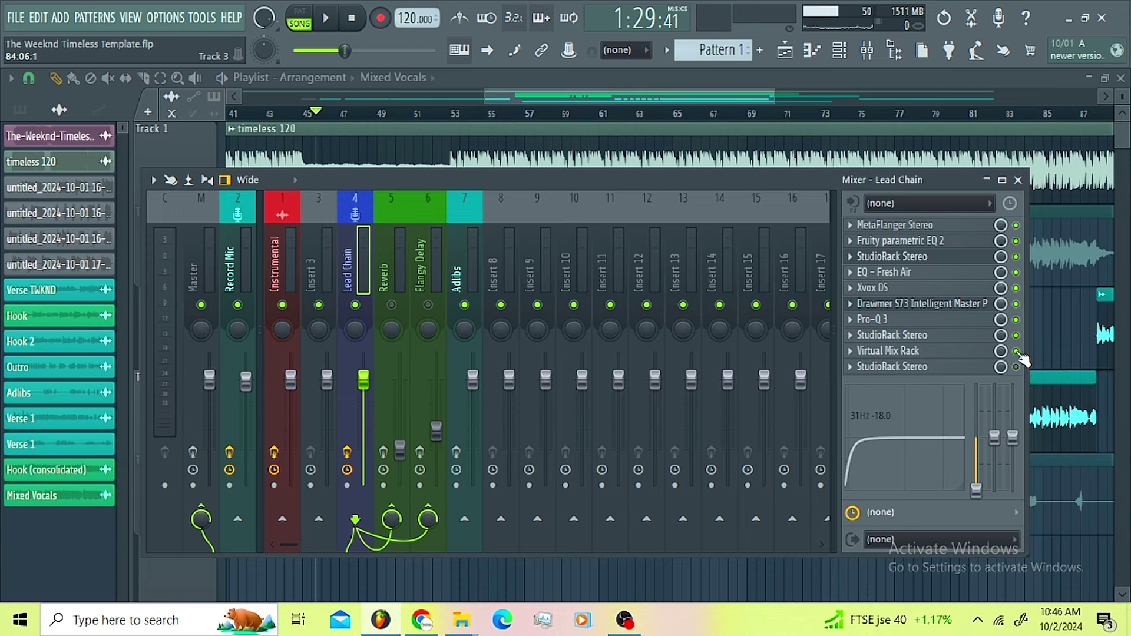
drag(1016, 351, 1016, 225)
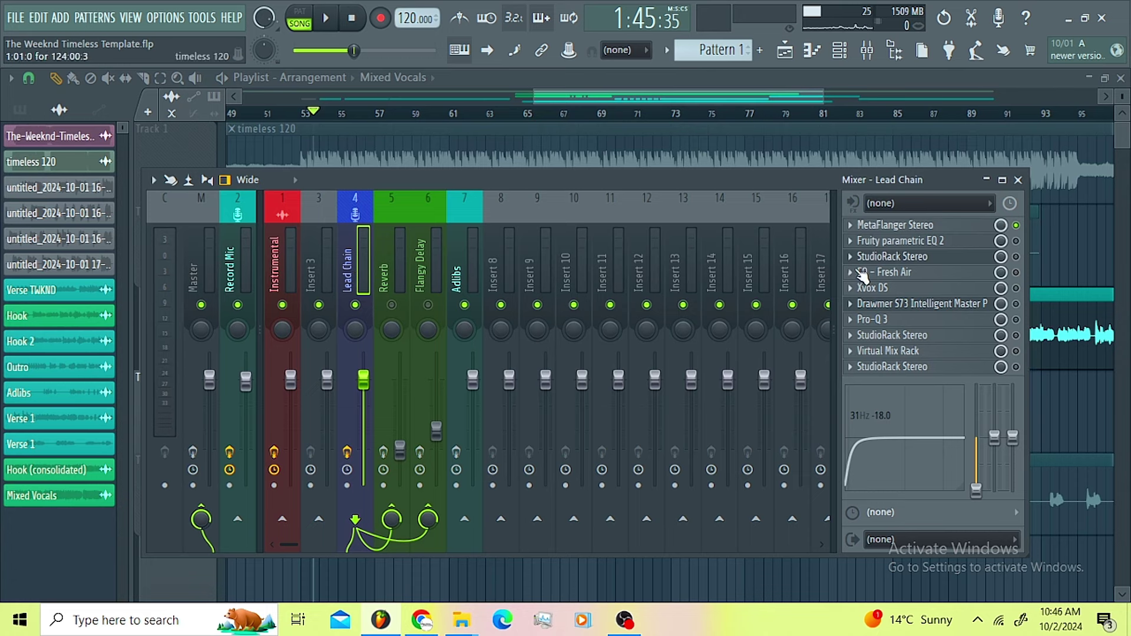
- Open MetaFlanger Stereo on the Lead Chain and examine its Chorus light preset settings
click(901, 228)
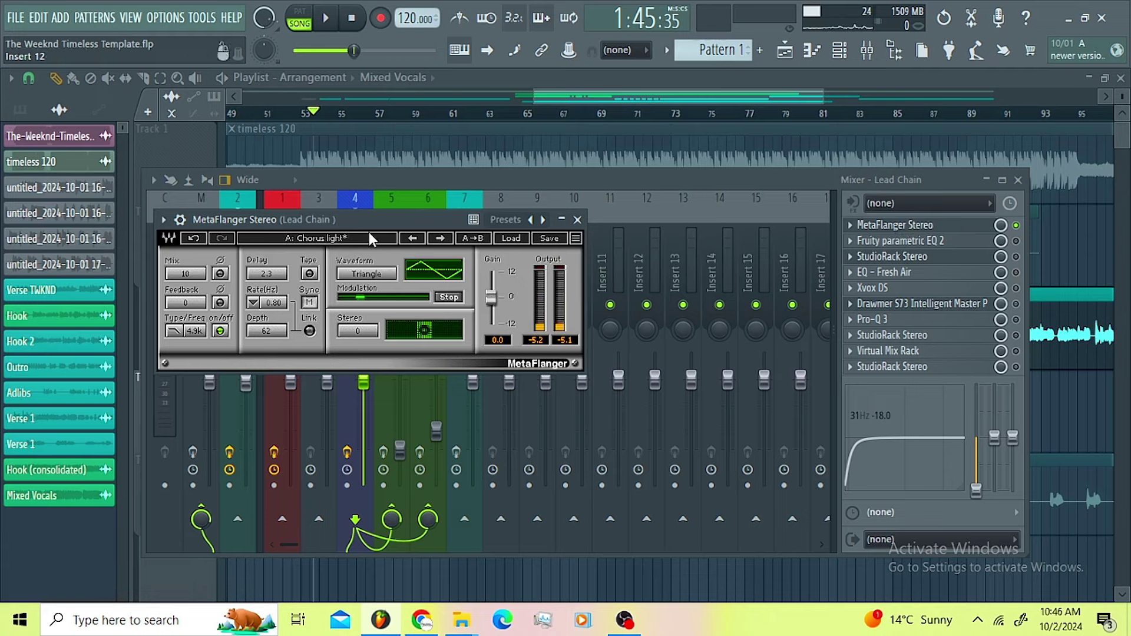
drag(354, 225, 384, 229)
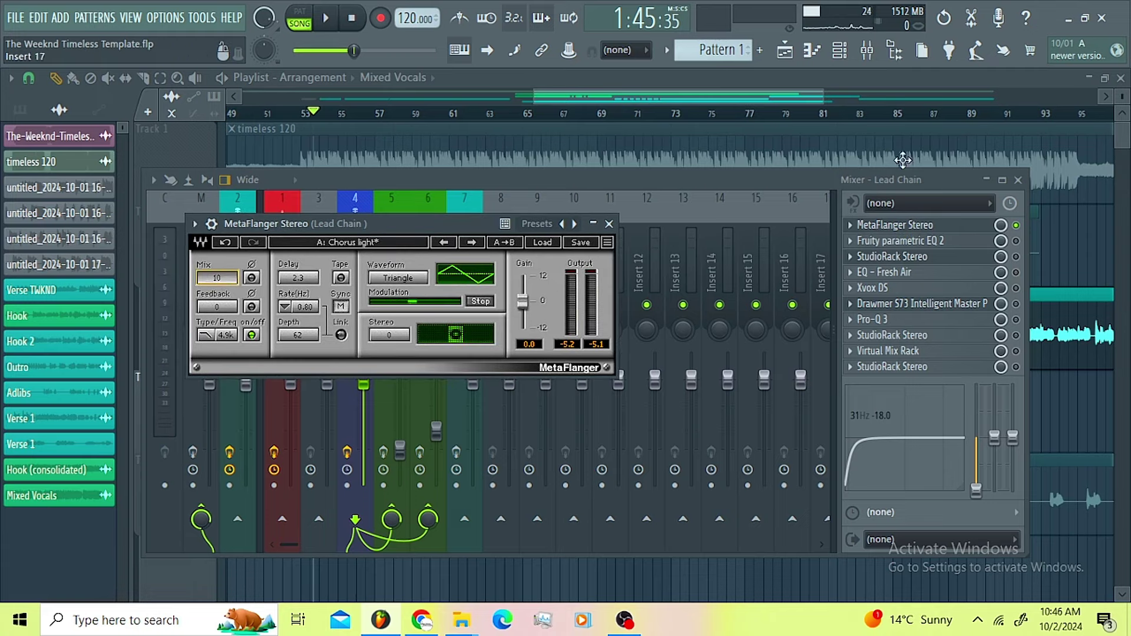
click(895, 184)
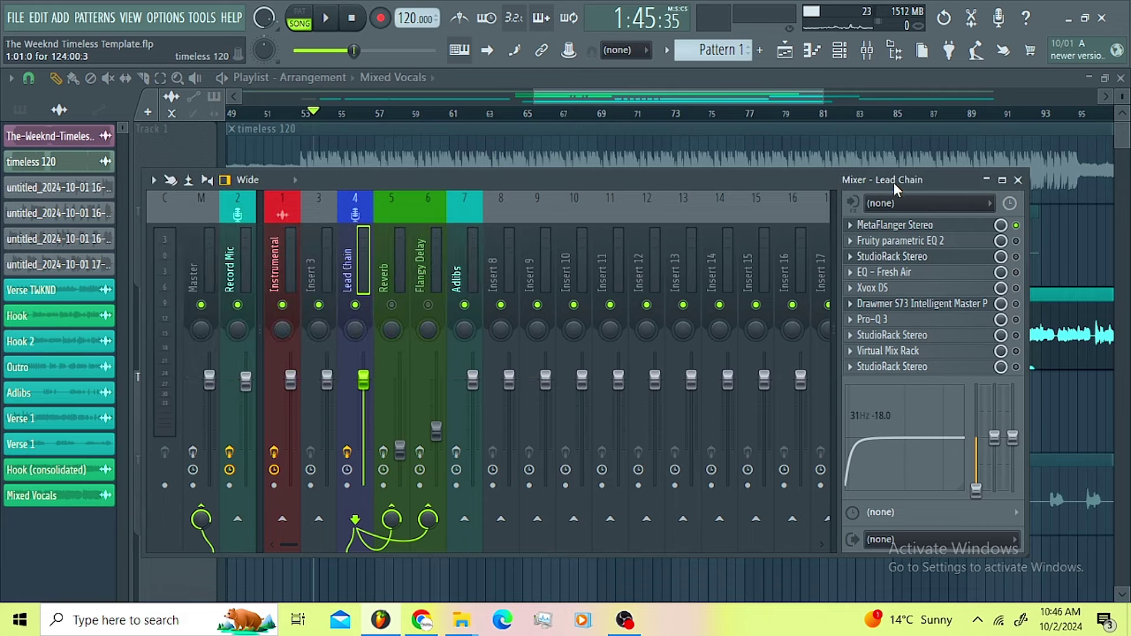
- Enable Fruity parametric EQ 2 on the Lead Chain, audition its curve on the vocals, and save the project
click(984, 243)
drag(719, 218, 616, 178)
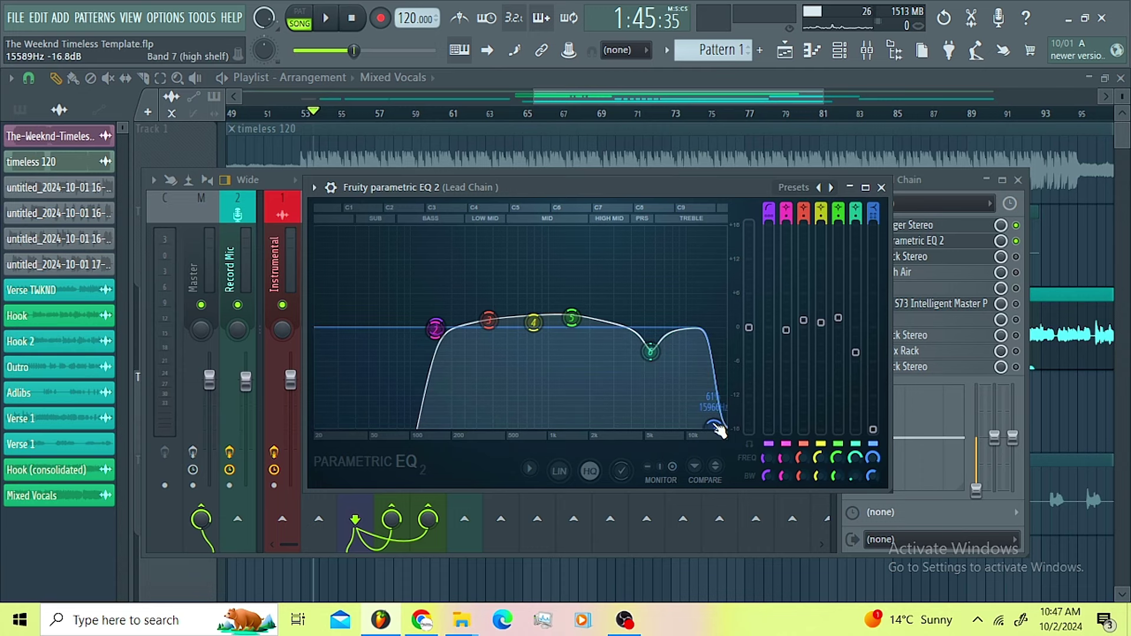
click(917, 183)
key(space)
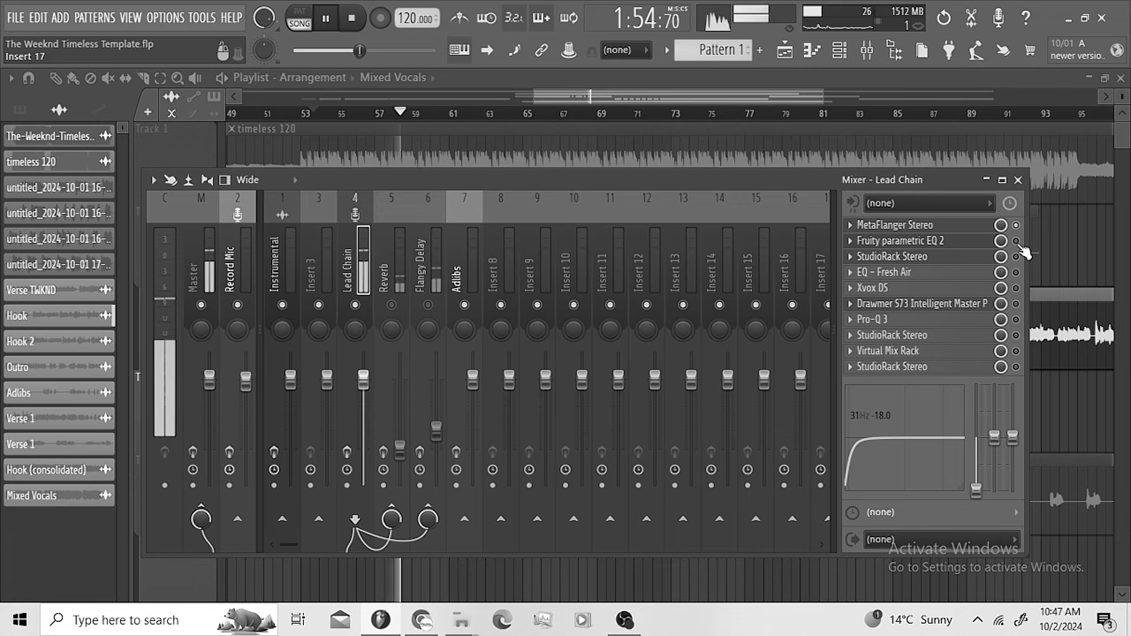
click(982, 241)
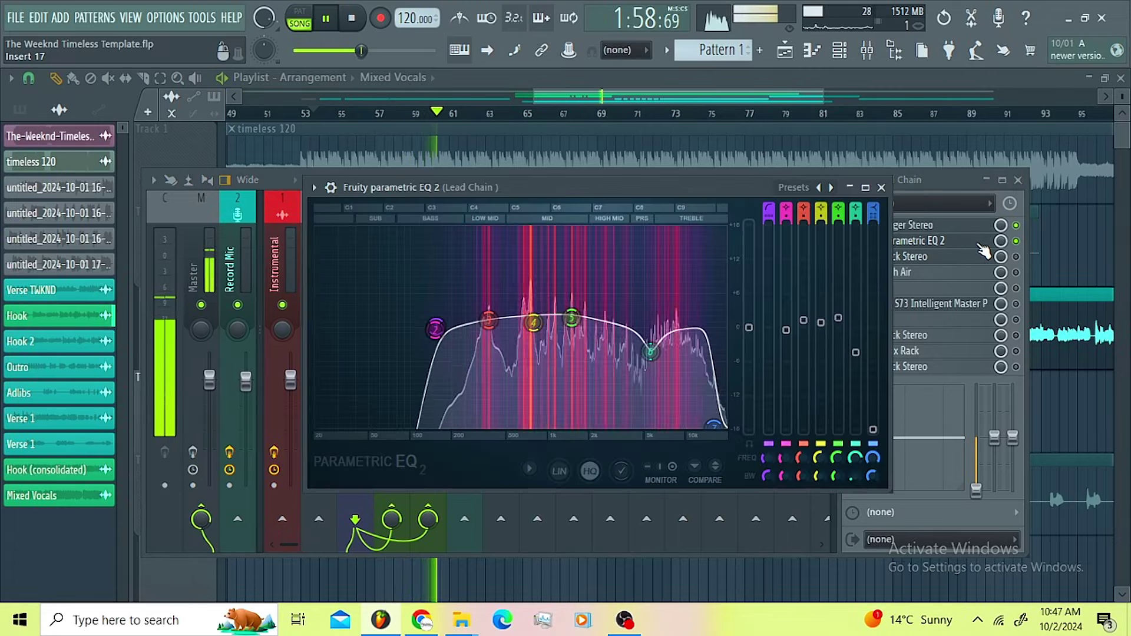
key(ctrl+s)
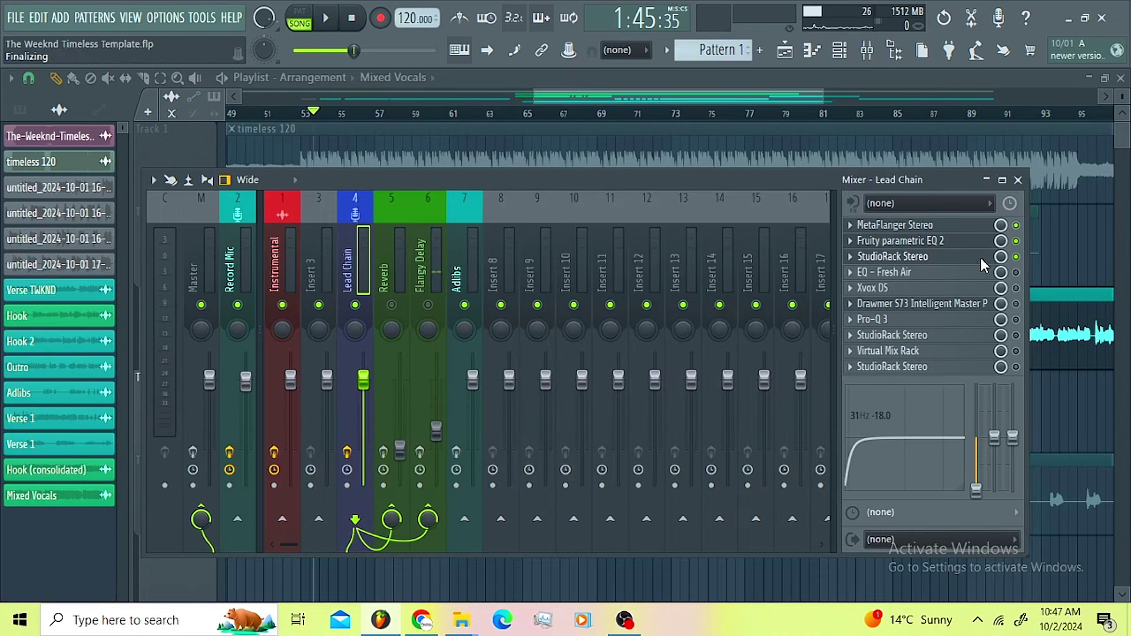
- Open StudioRack Stereo on the Lead Chain and examine the NS1 noise suppressor in its rack
click(983, 258)
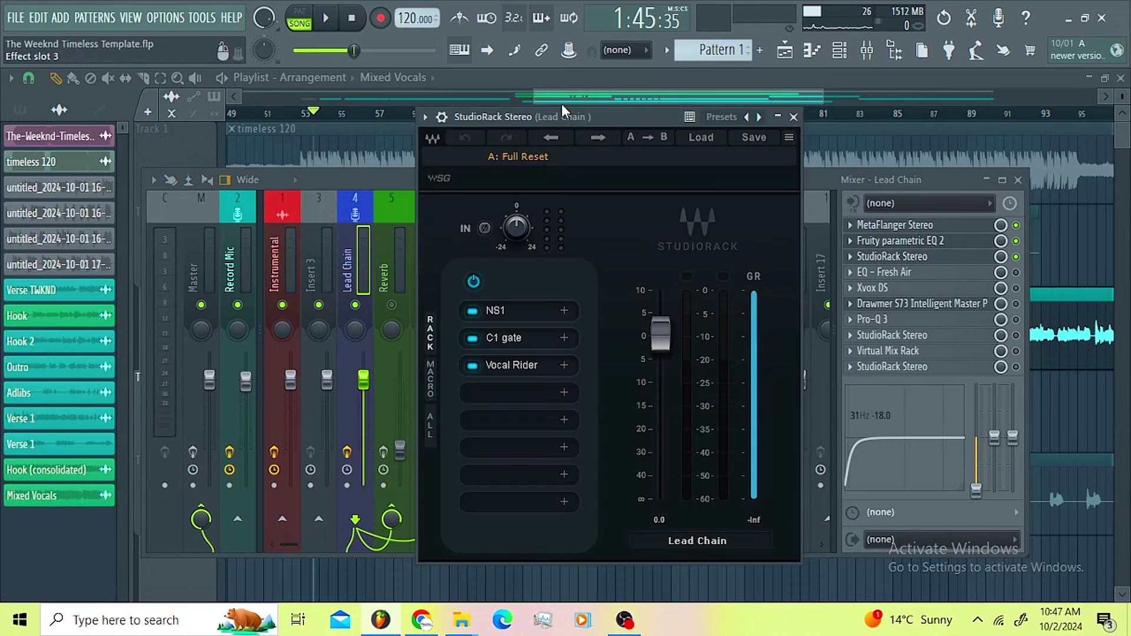
drag(645, 117, 655, 118)
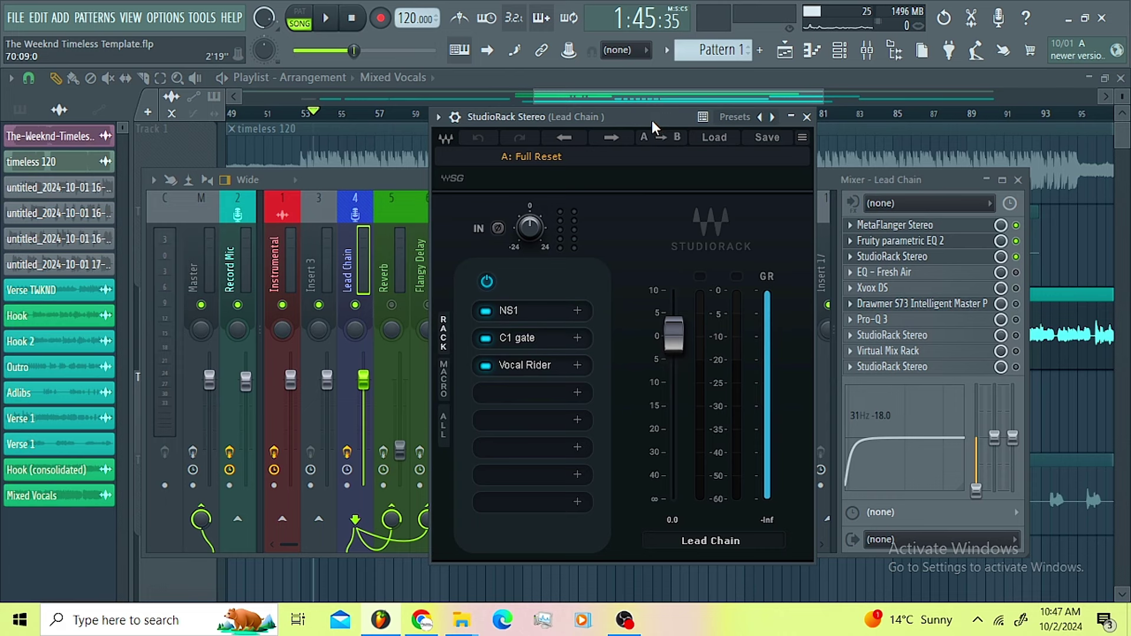
click(513, 314)
drag(596, 128, 579, 137)
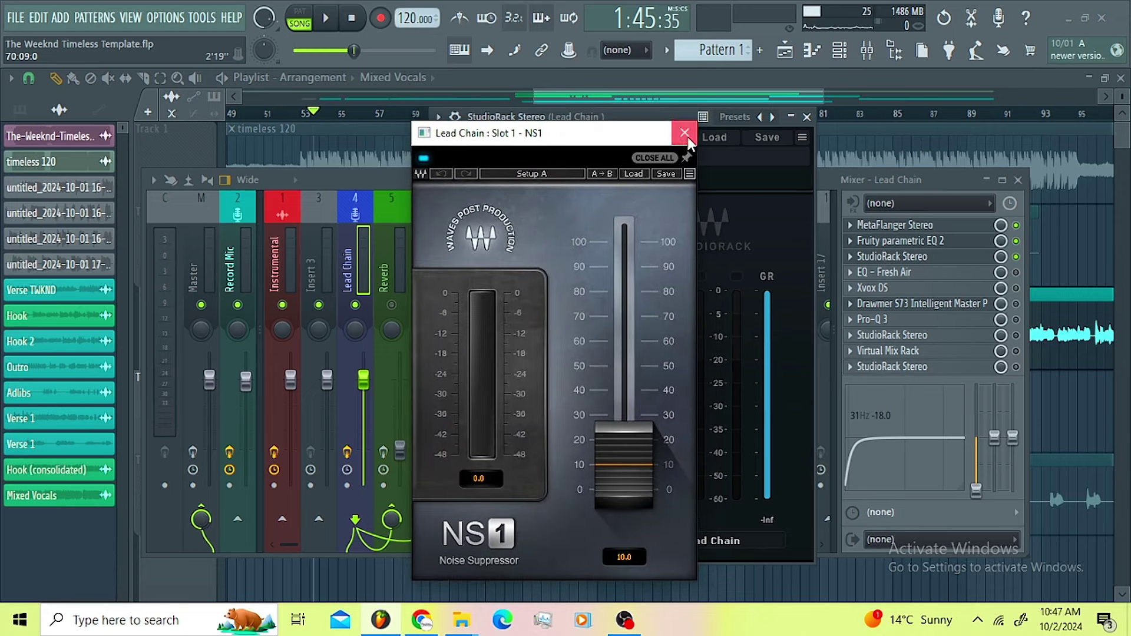
click(685, 133)
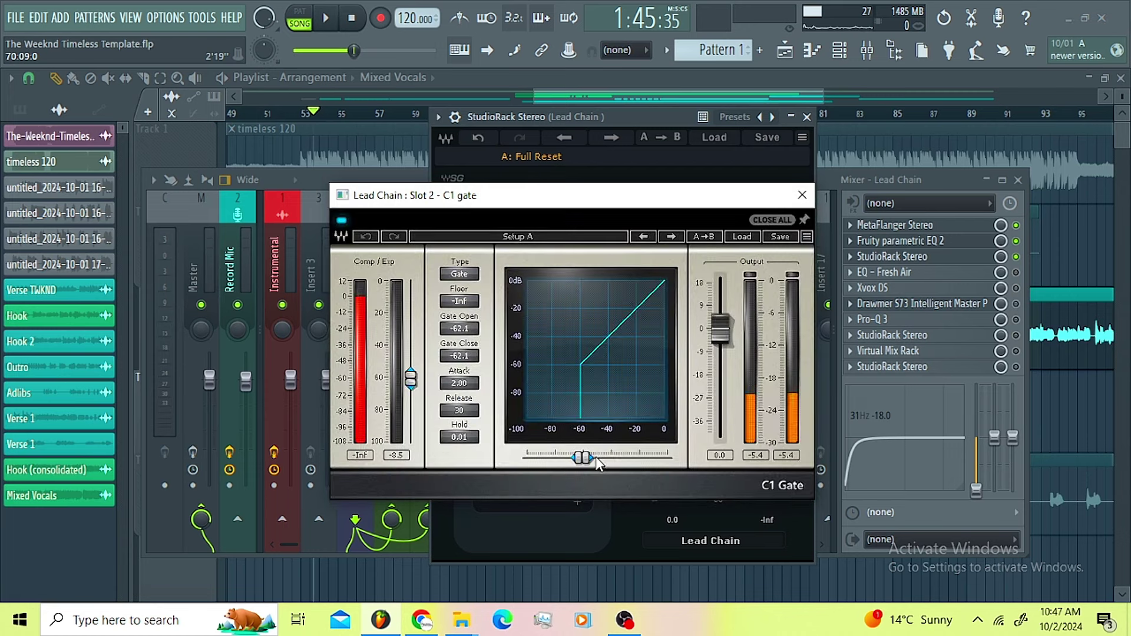
- Set the gate open and gate close thresholds of StudioRack's C1 gate to -60.8 dB
mouse_move(589, 459)
mouse_down()
mouse_move(541, 458)
mouse_move(589, 458)
mouse_up()
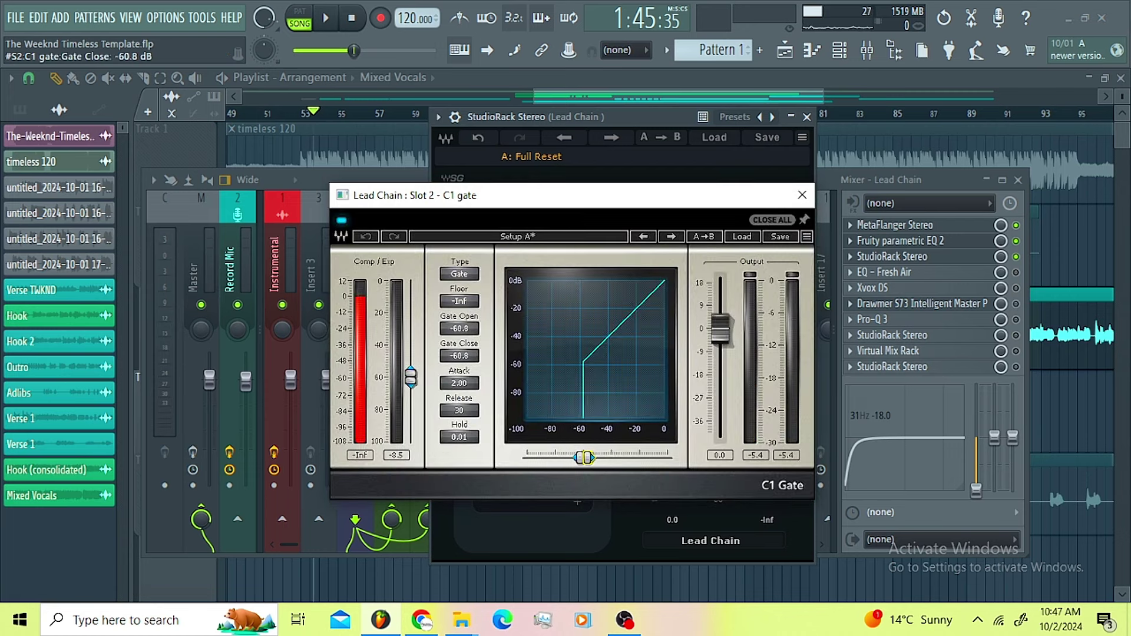
click(801, 194)
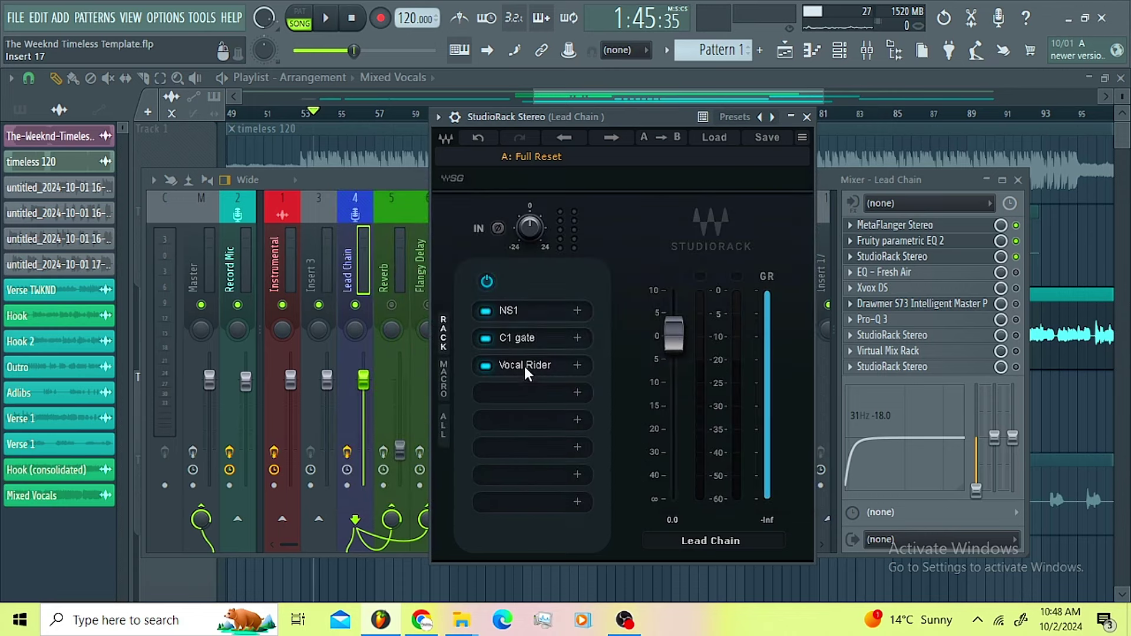
- Audition the vocals through StudioRack's Vocal Rider, trying its Fast/Slow response switch, and close the rack
click(524, 366)
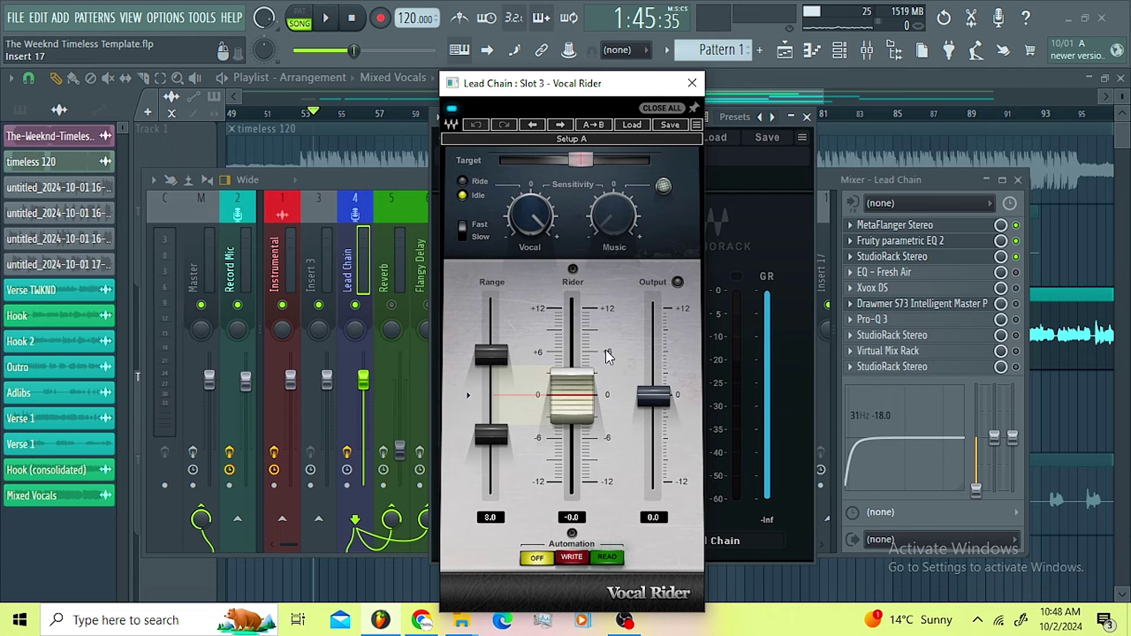
click(335, 24)
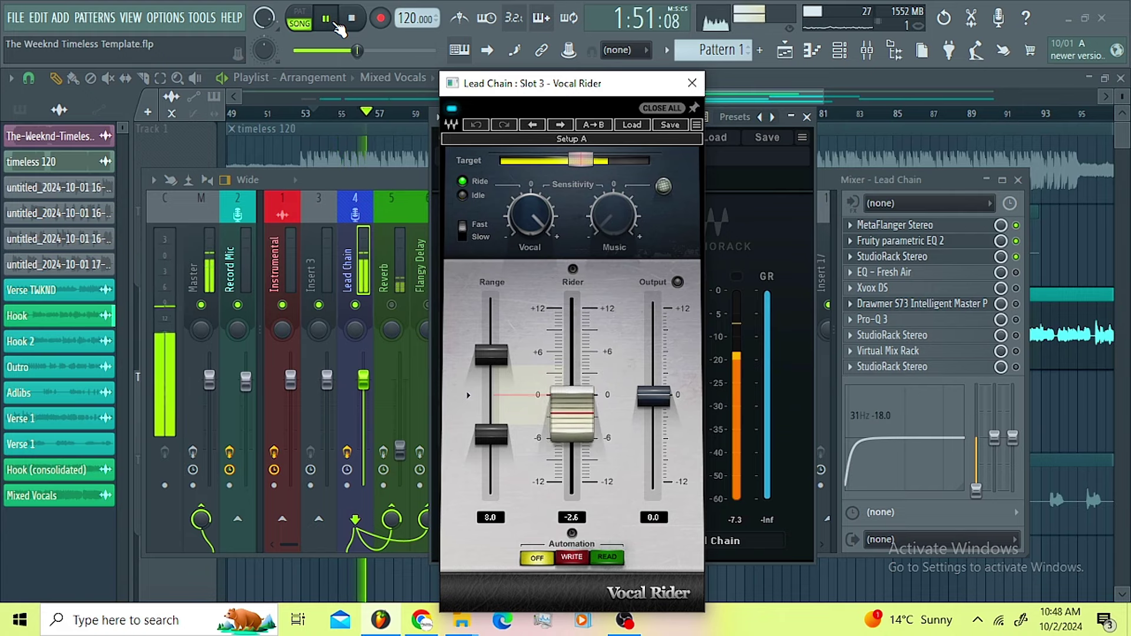
key(space)
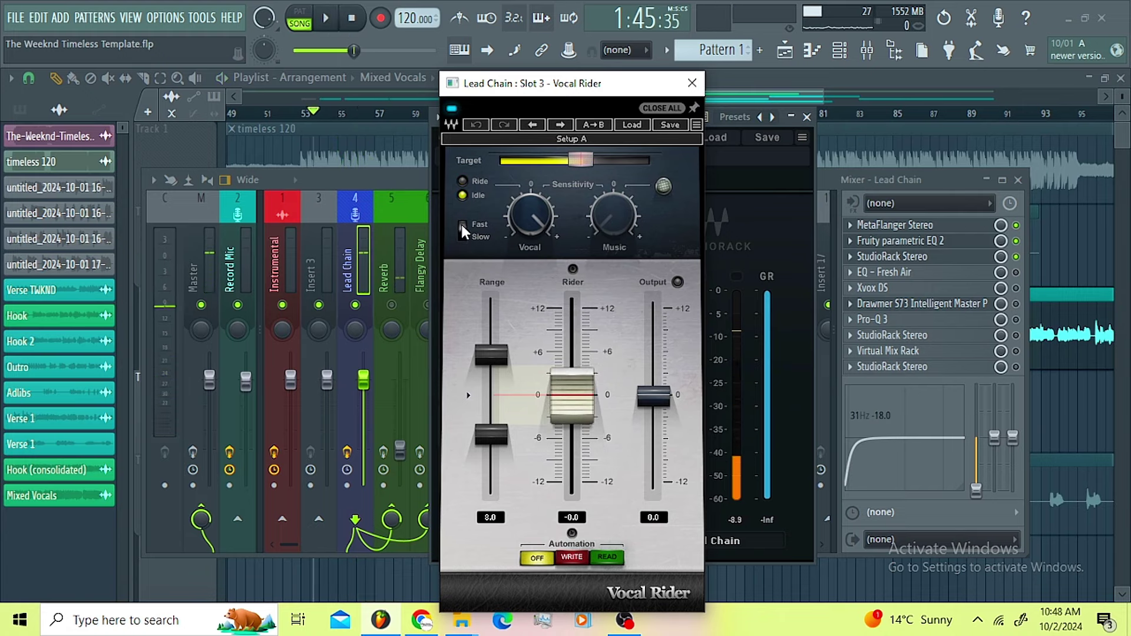
click(462, 229)
key(space)
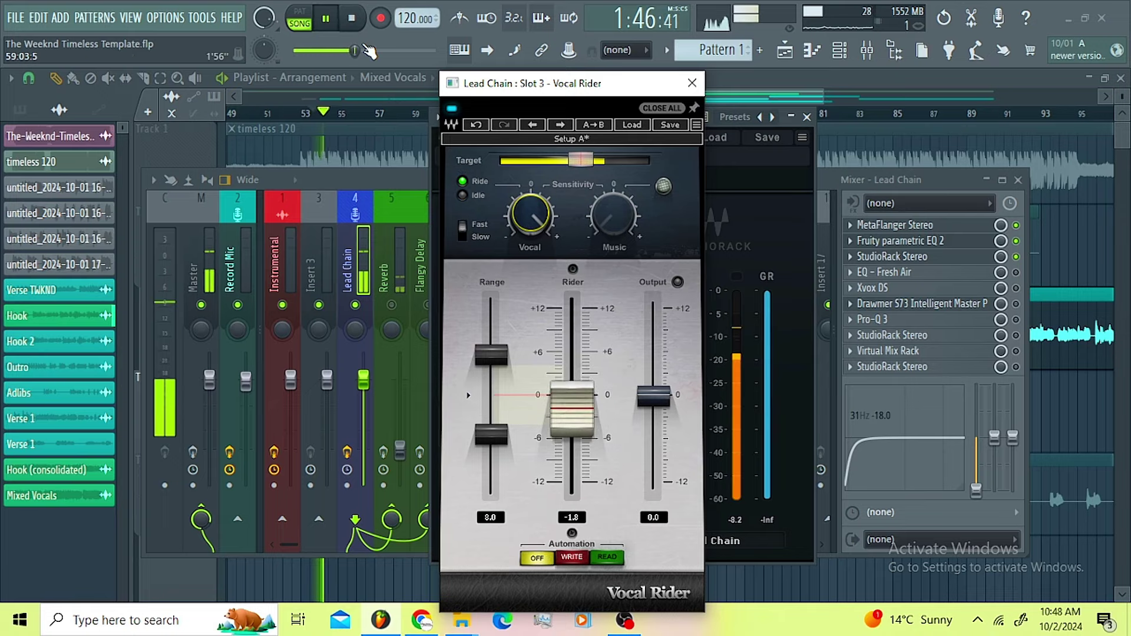
click(695, 84)
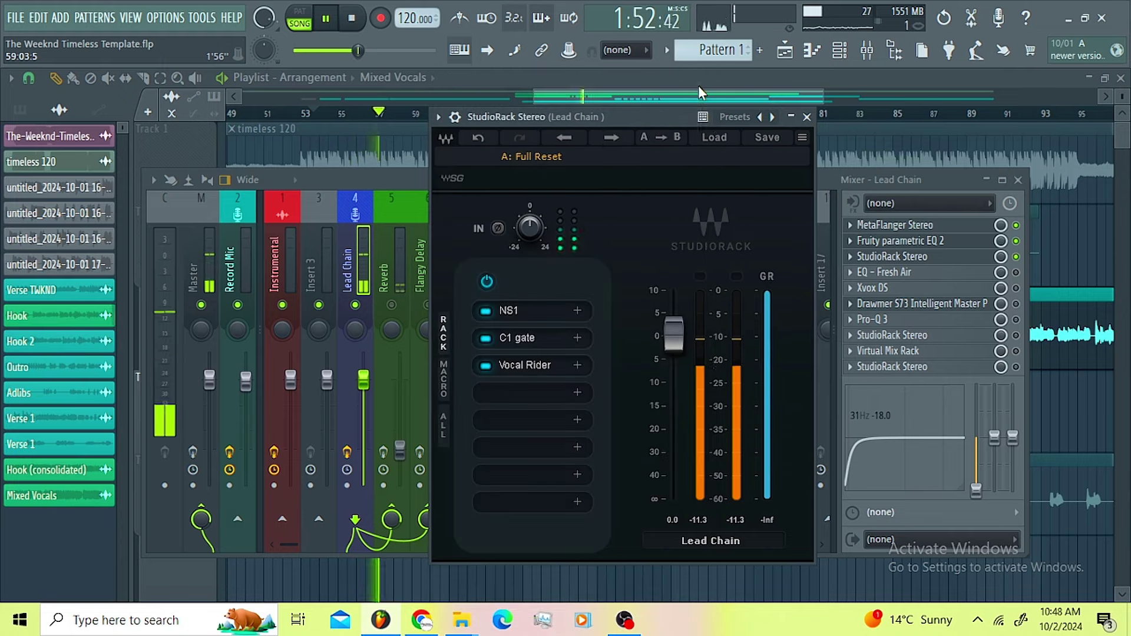
key(space)
click(806, 117)
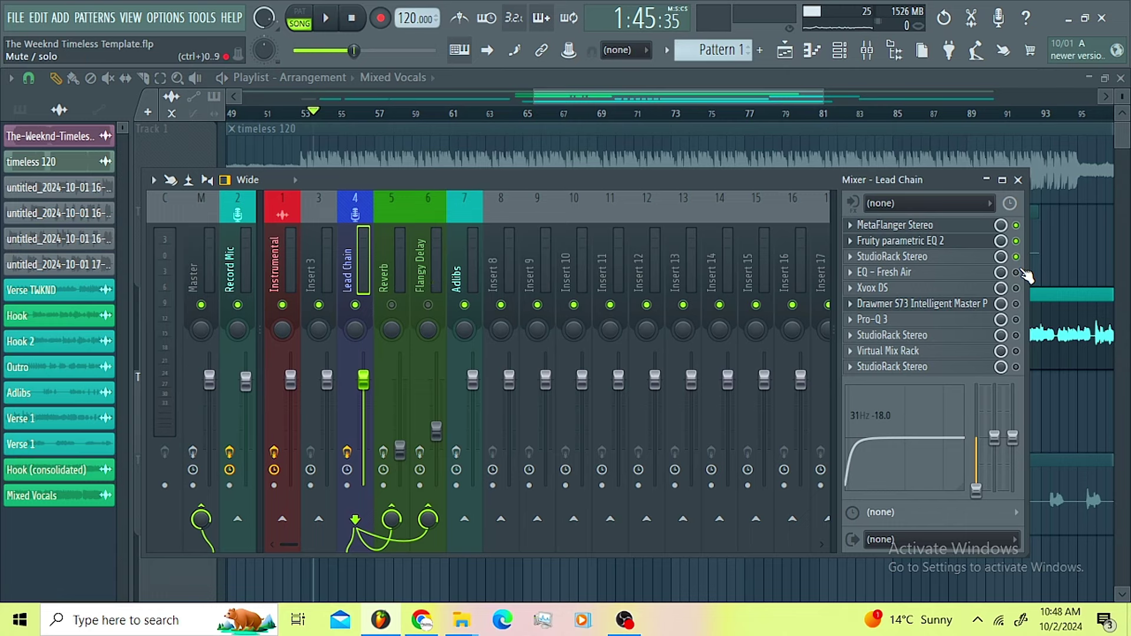
- Enable the EQ – Fresh Air slot on the Lead Chain and audition its Mid Air and High Air boost on the vocals
click(979, 274)
drag(570, 134, 592, 112)
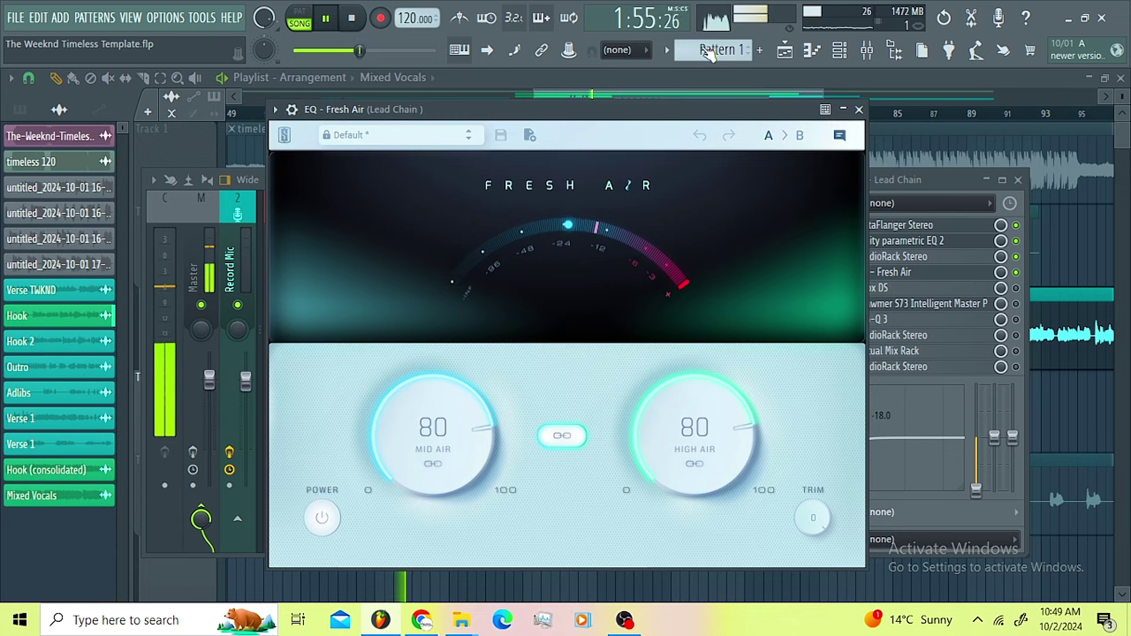
click(859, 109)
key(space)
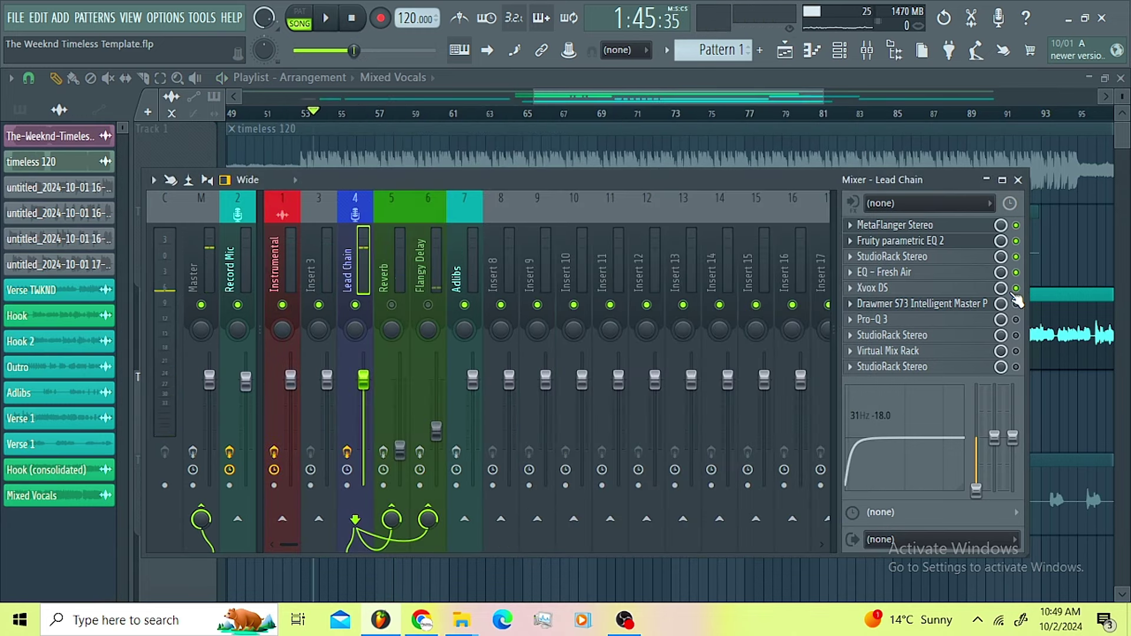
- Open Xvox DS on the Lead Chain and audition its de-essing on the vocals, comparing it bypassed and active
click(950, 288)
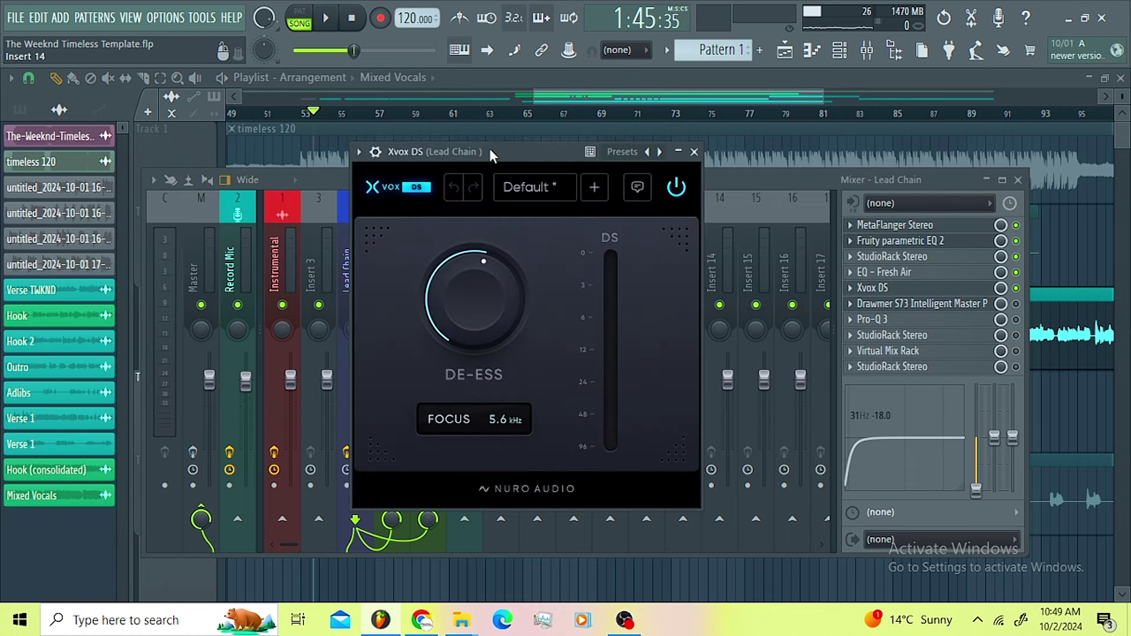
drag(490, 155, 505, 156)
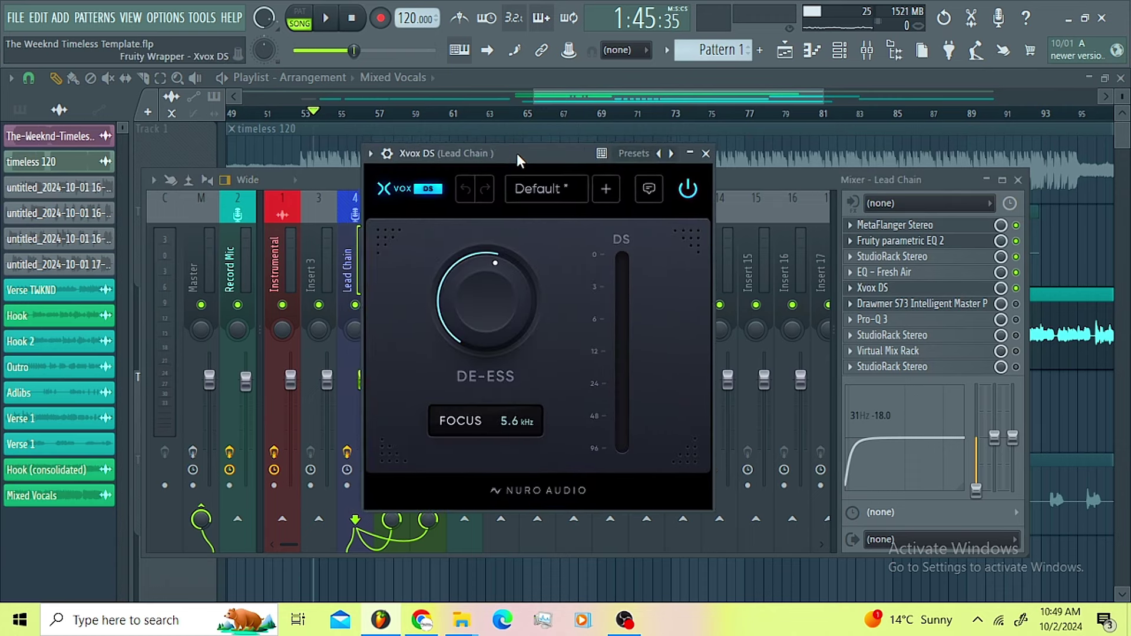
click(326, 19)
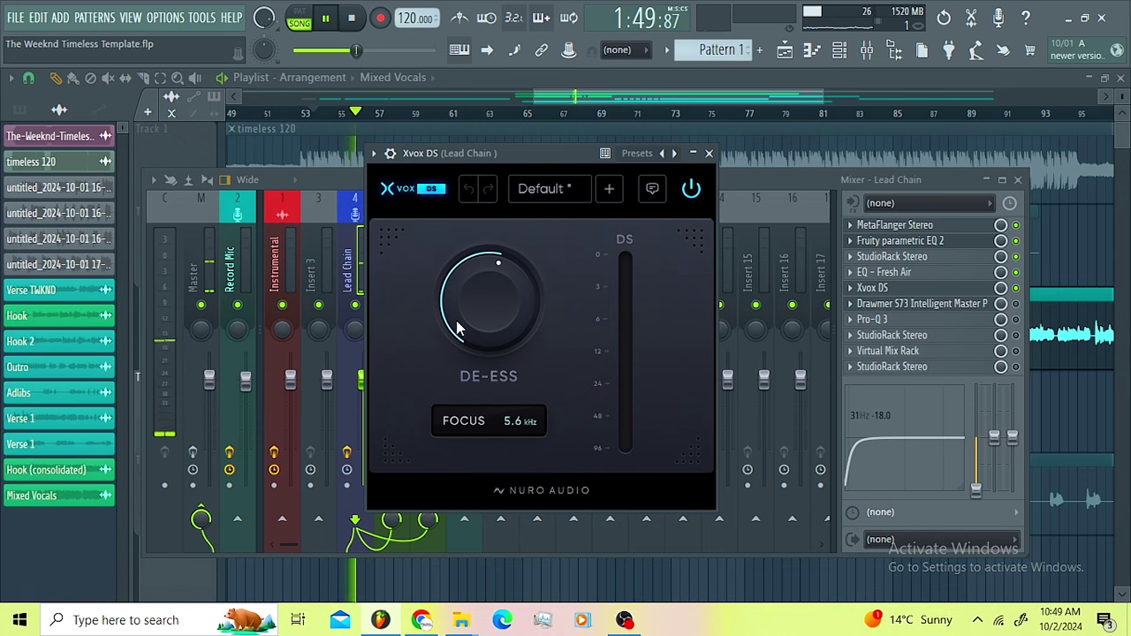
click(373, 153)
click(664, 179)
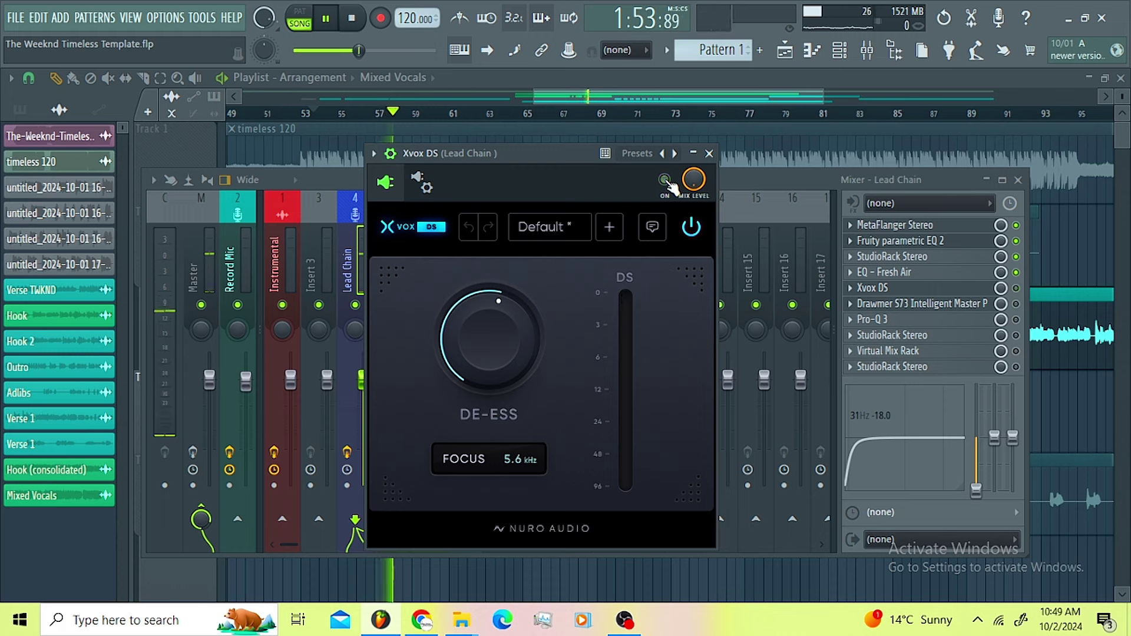
click(665, 180)
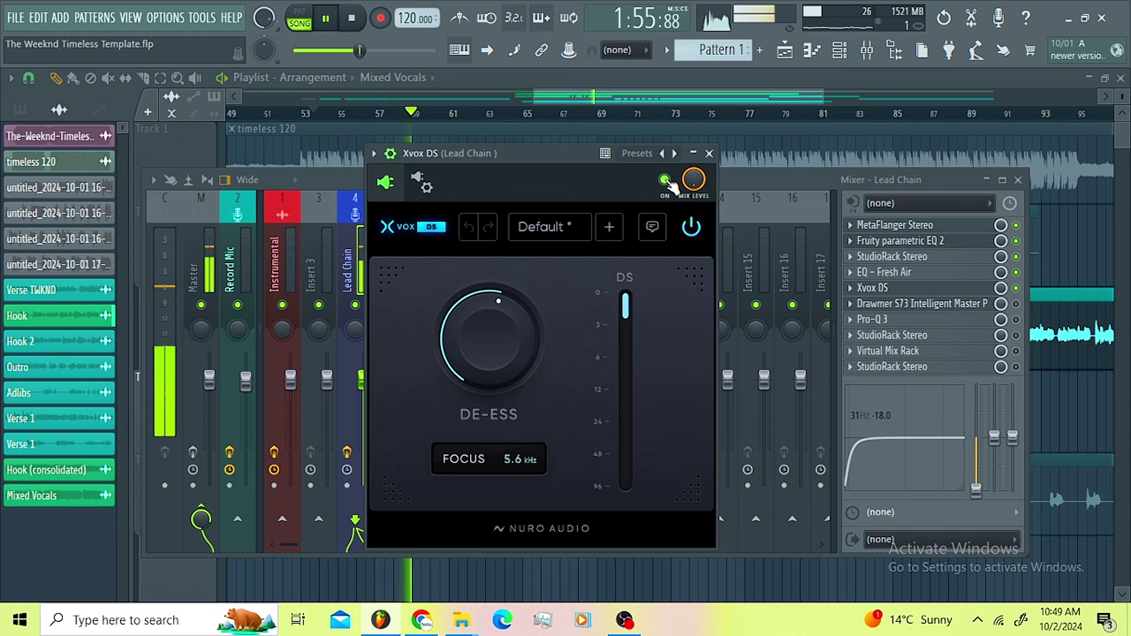
key(space)
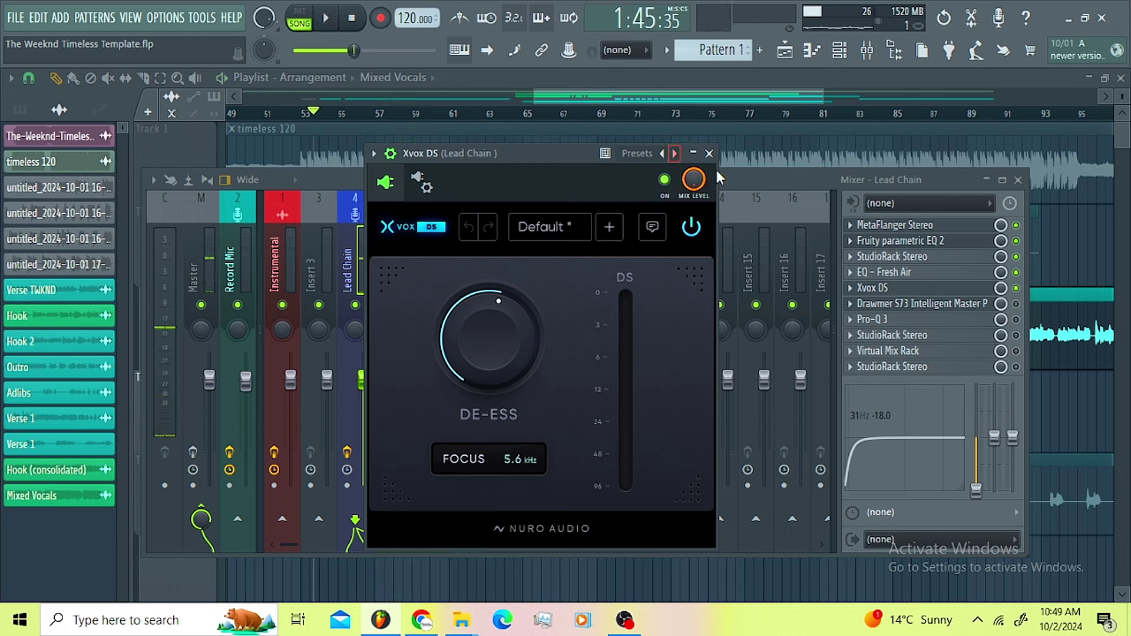
click(708, 154)
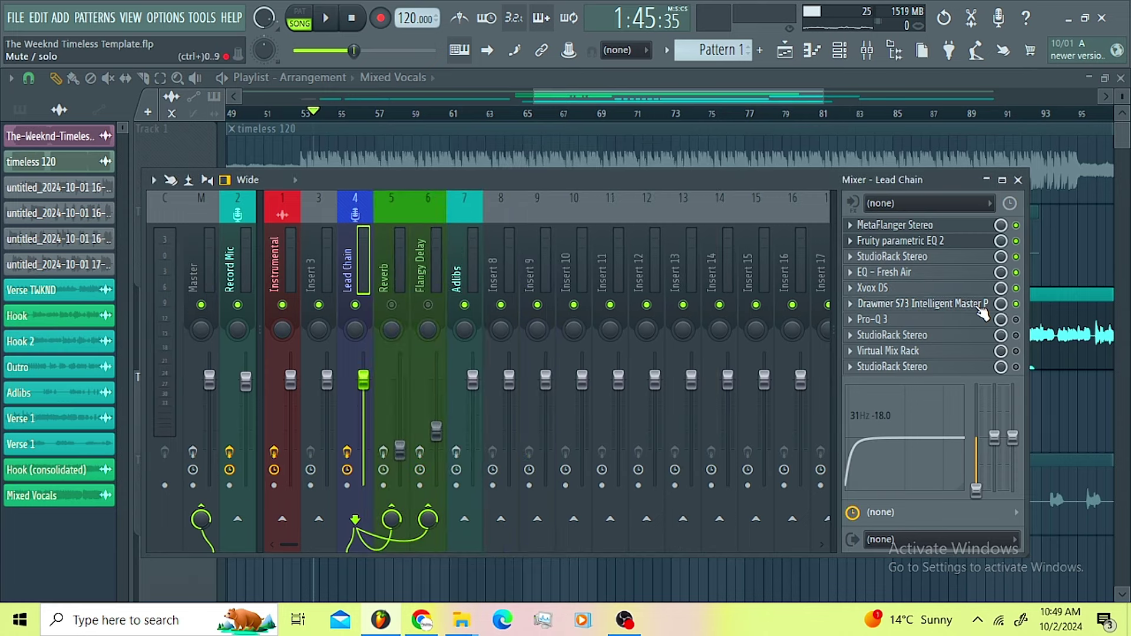
- Open the Drawmer S73 Intelligent Master Processor and audition it on the vocals, switching it off and on repeatedly to compare
click(979, 311)
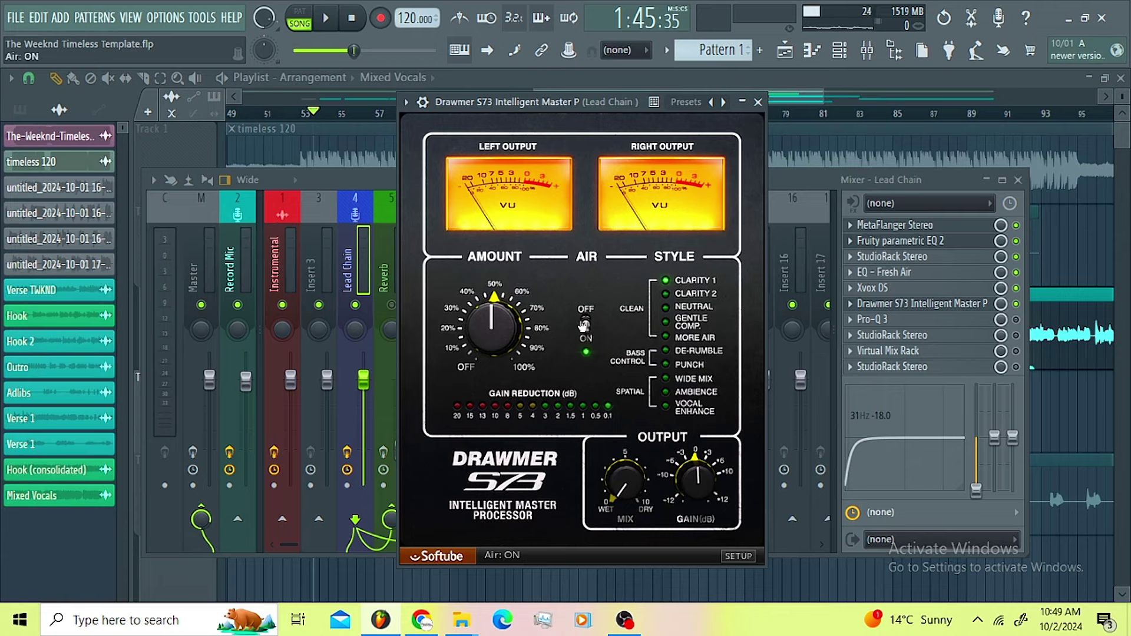
click(327, 19)
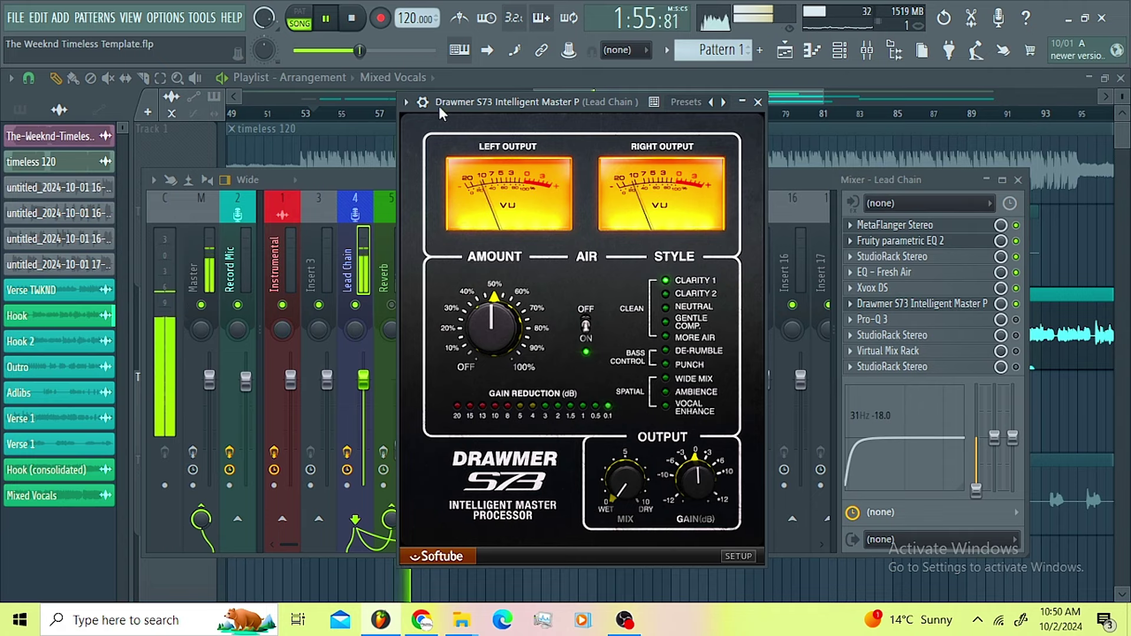
click(406, 102)
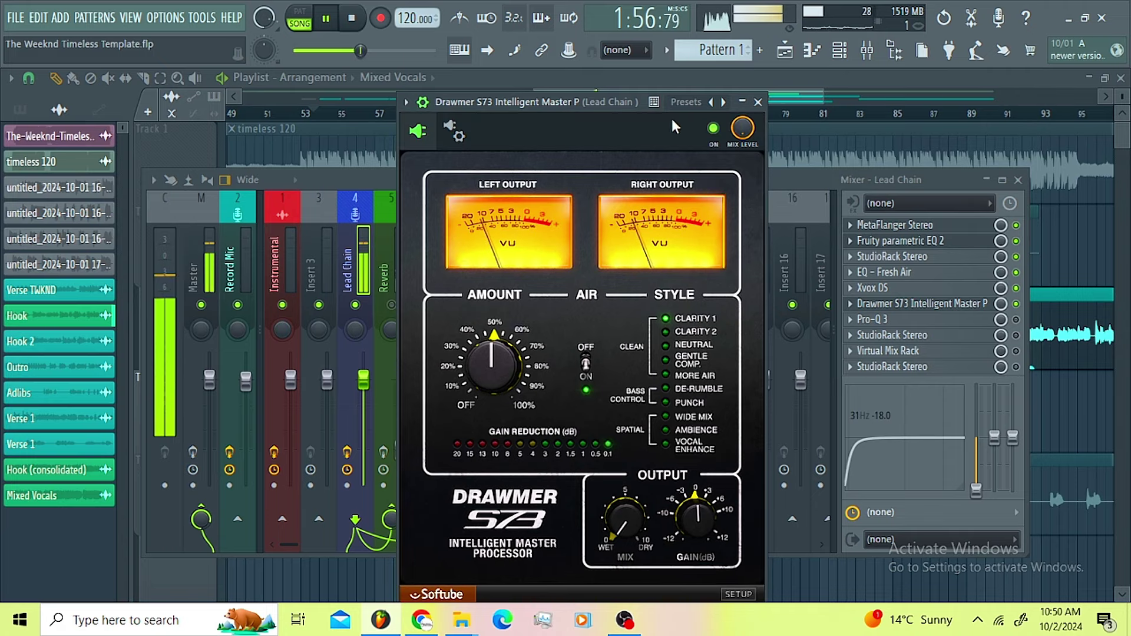
click(712, 129)
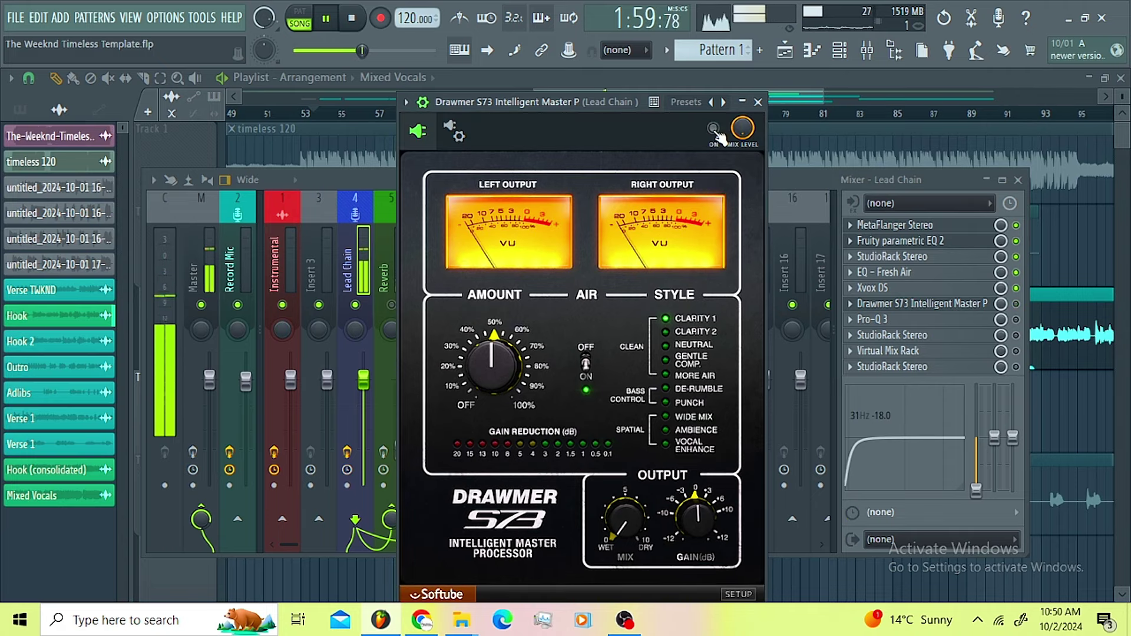
click(718, 134)
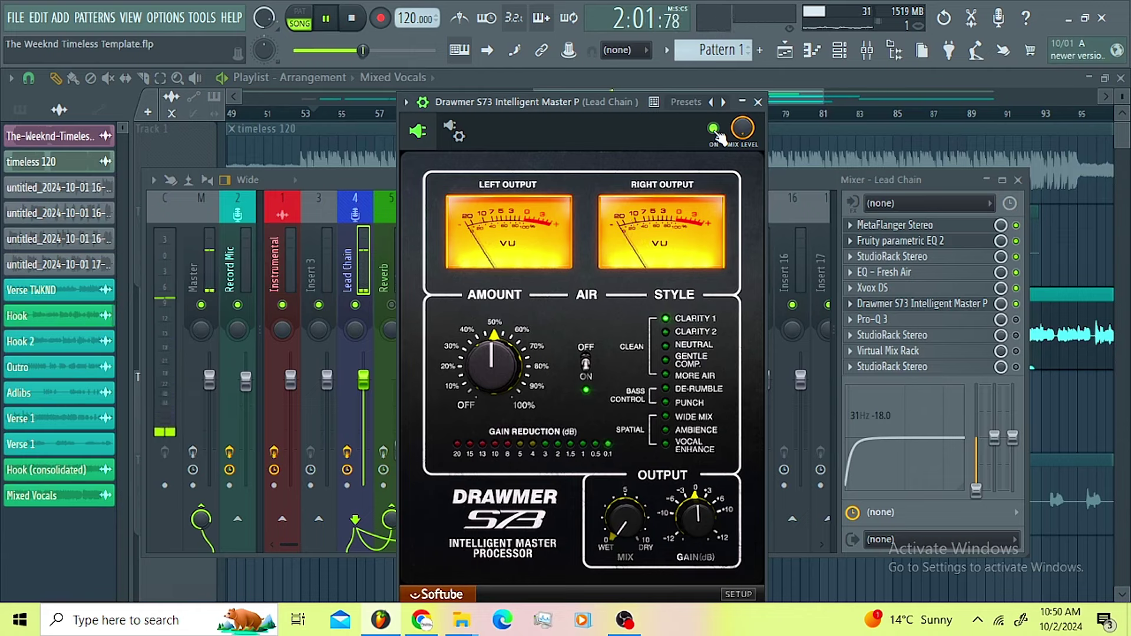
click(718, 134)
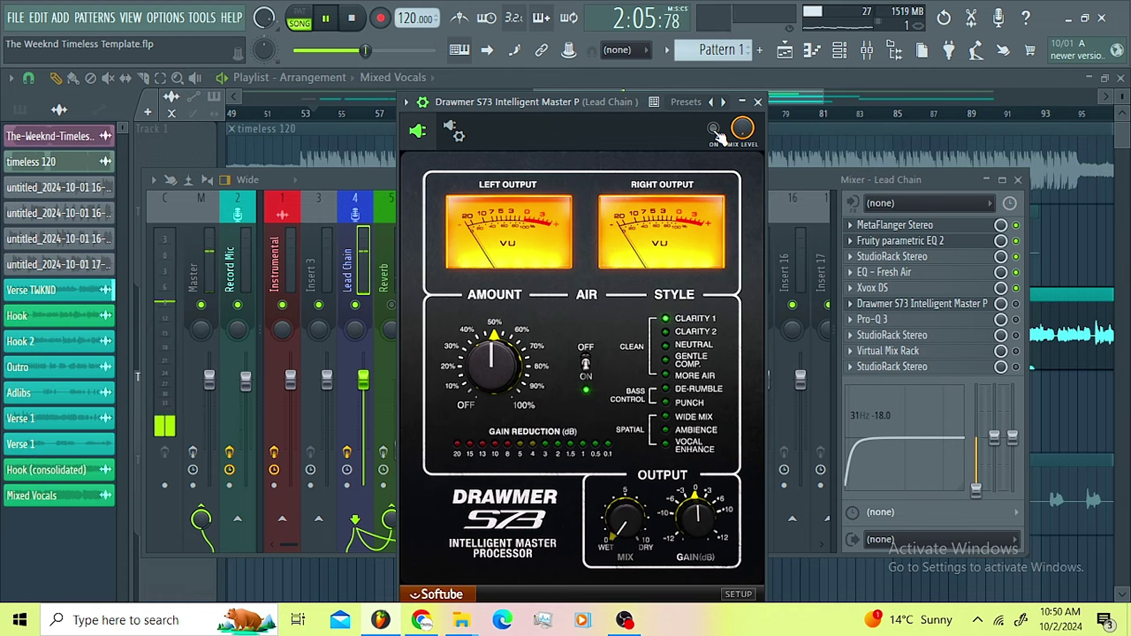
click(718, 134)
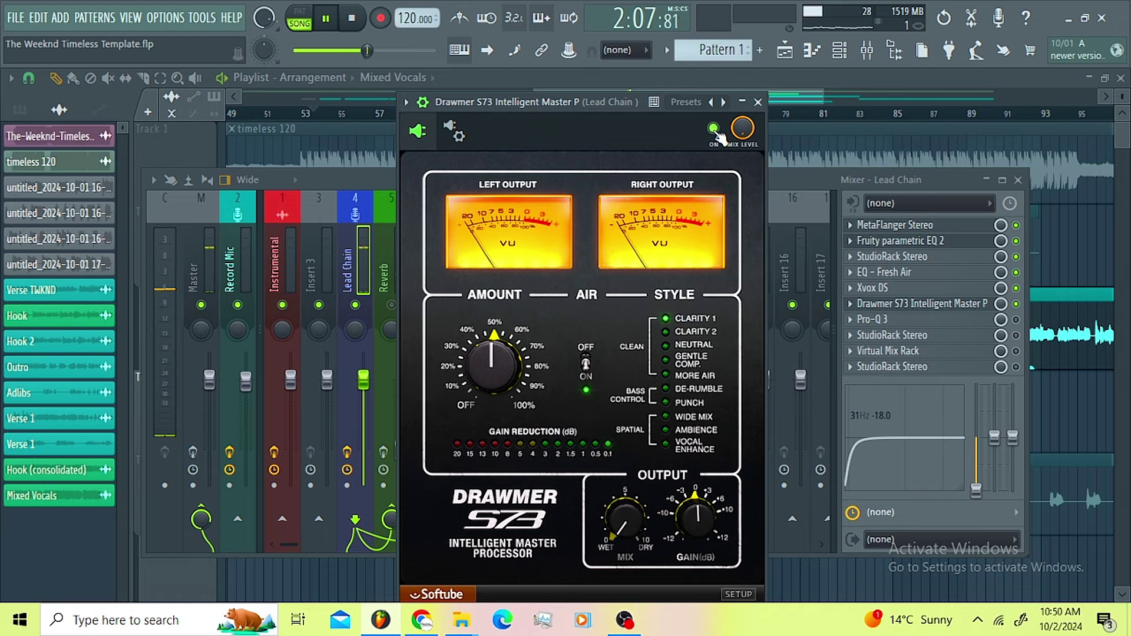
key(space)
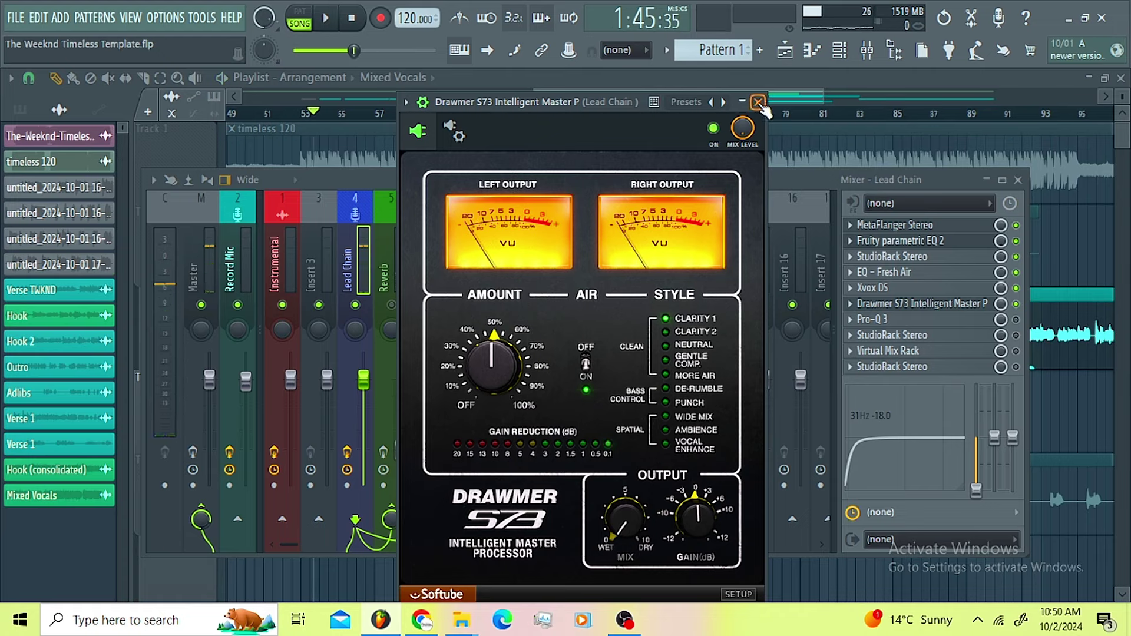
click(758, 102)
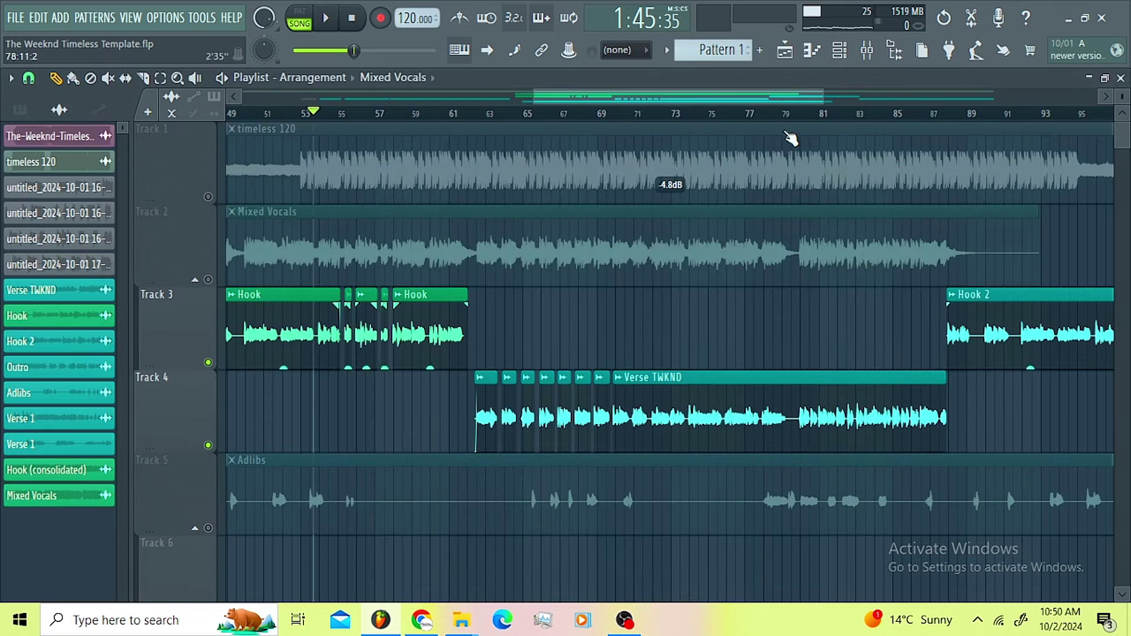
- Enable the Pro-Q 3 slot on the Lead Chain and audition its EQ curve on the vocals, comparing it bypassed and active
click(866, 50)
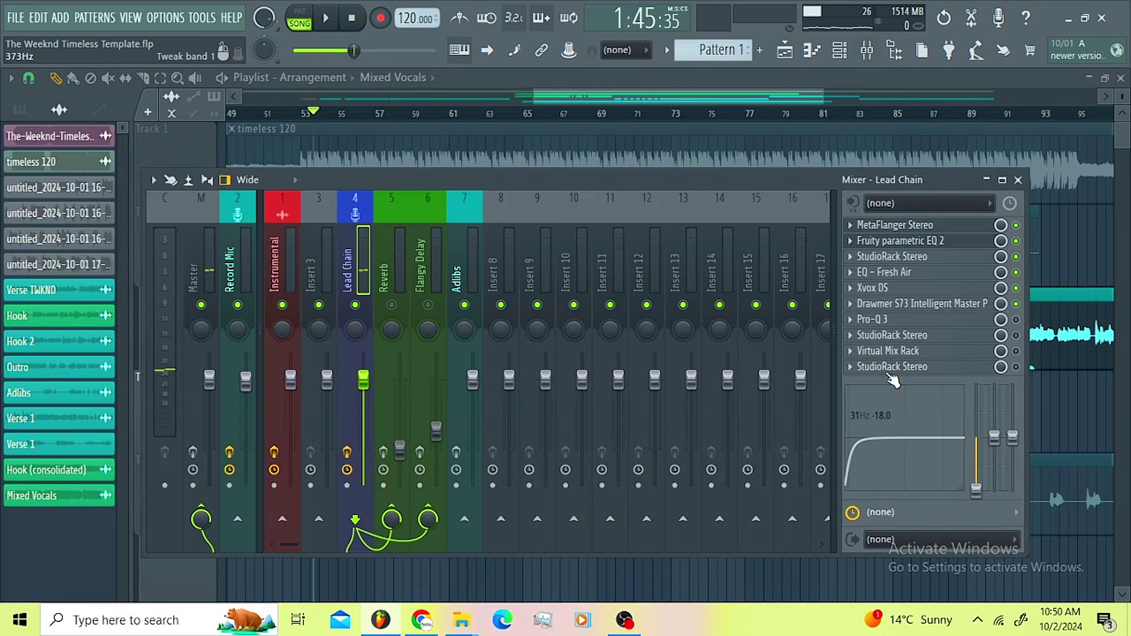
click(1016, 319)
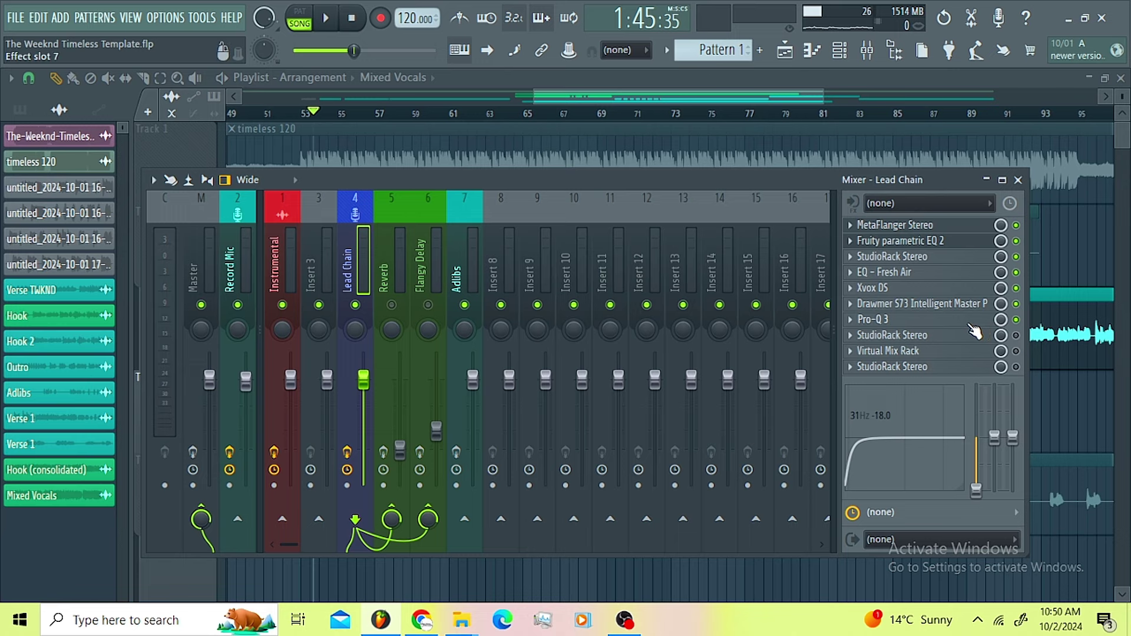
click(967, 324)
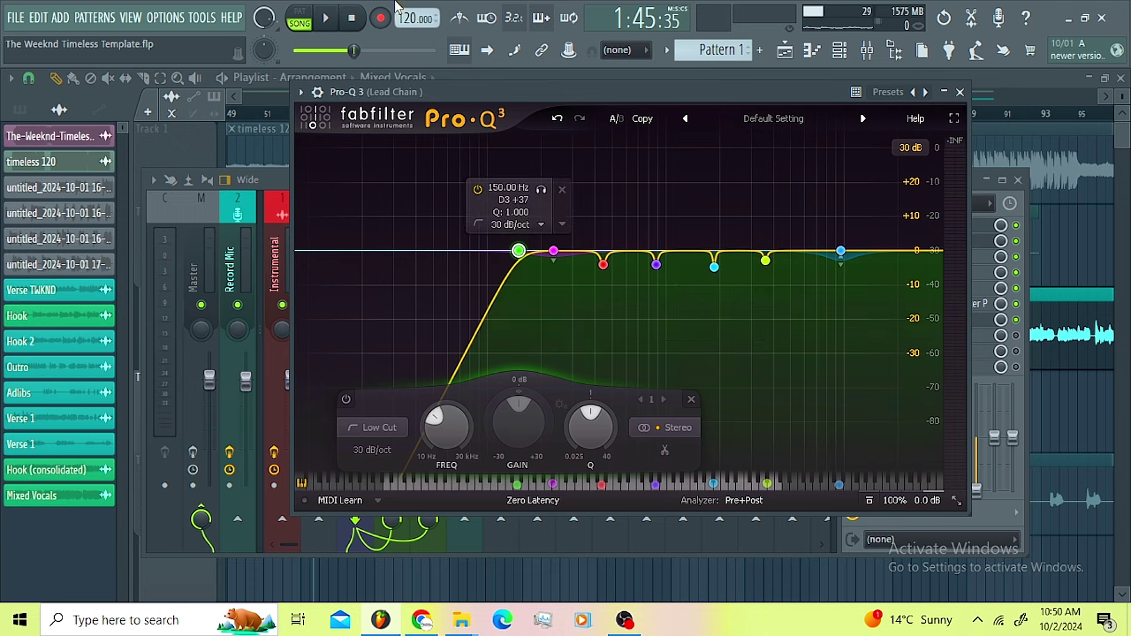
click(325, 19)
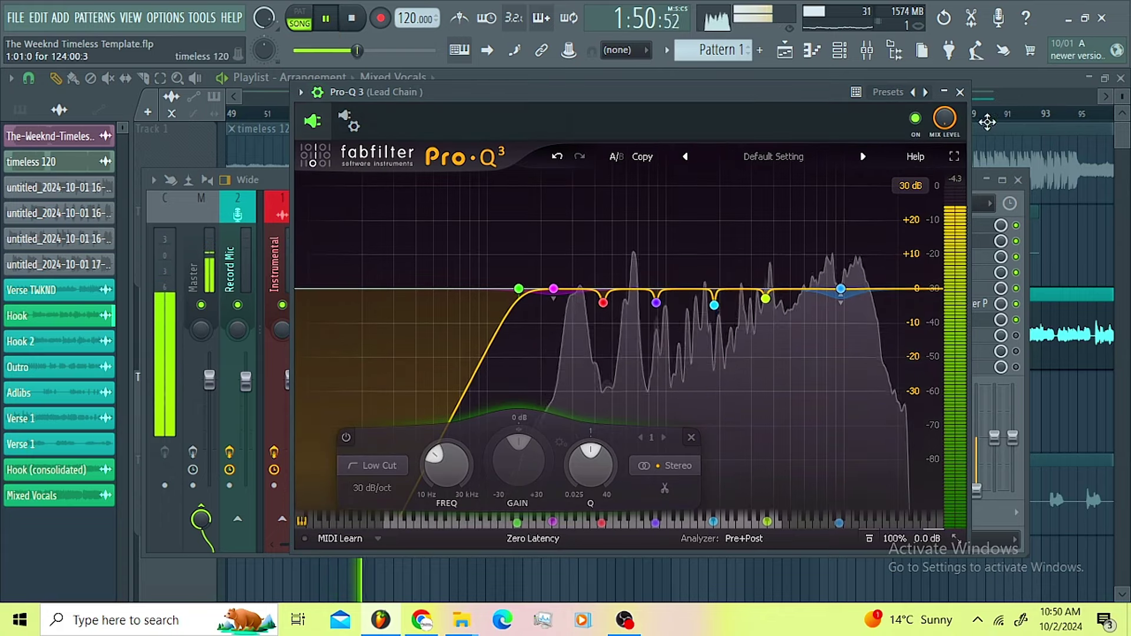
click(917, 122)
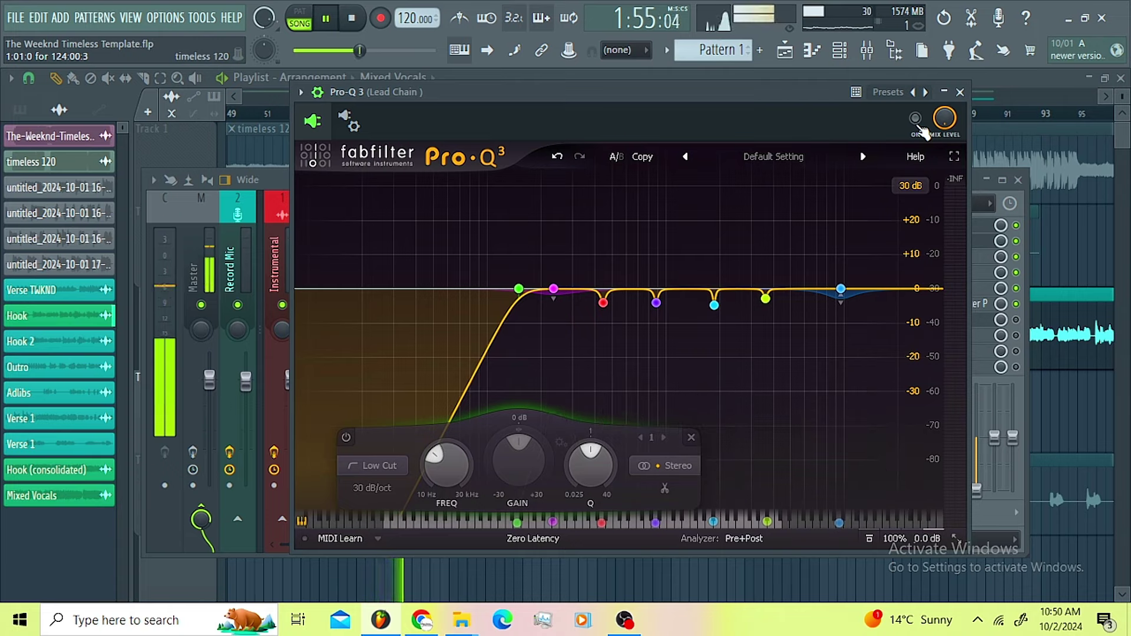
click(916, 122)
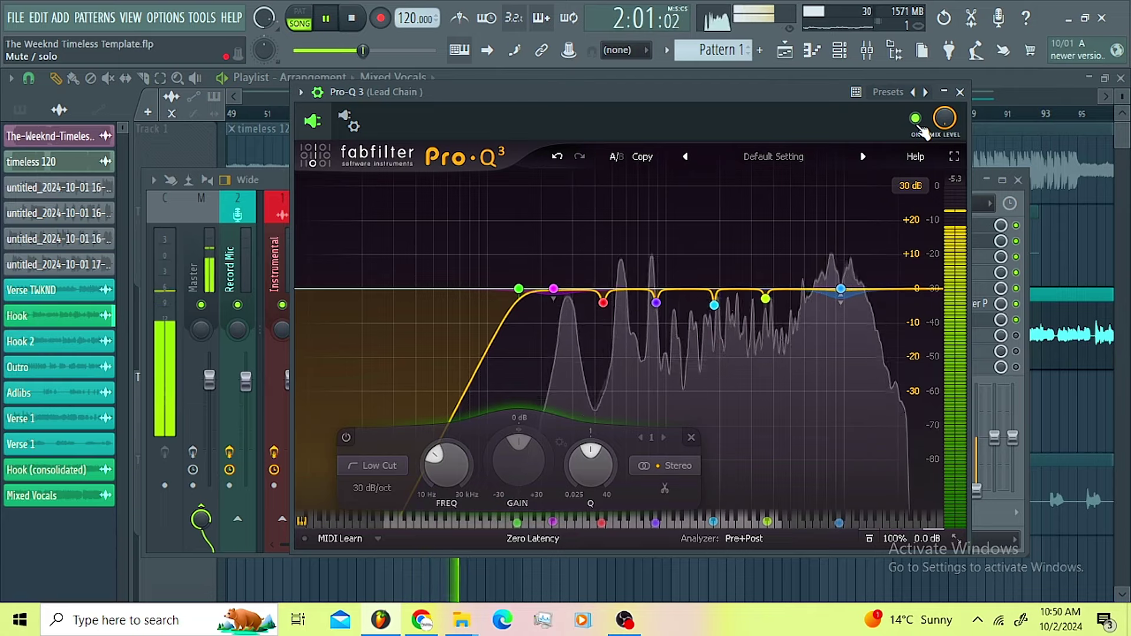
key(space)
click(960, 91)
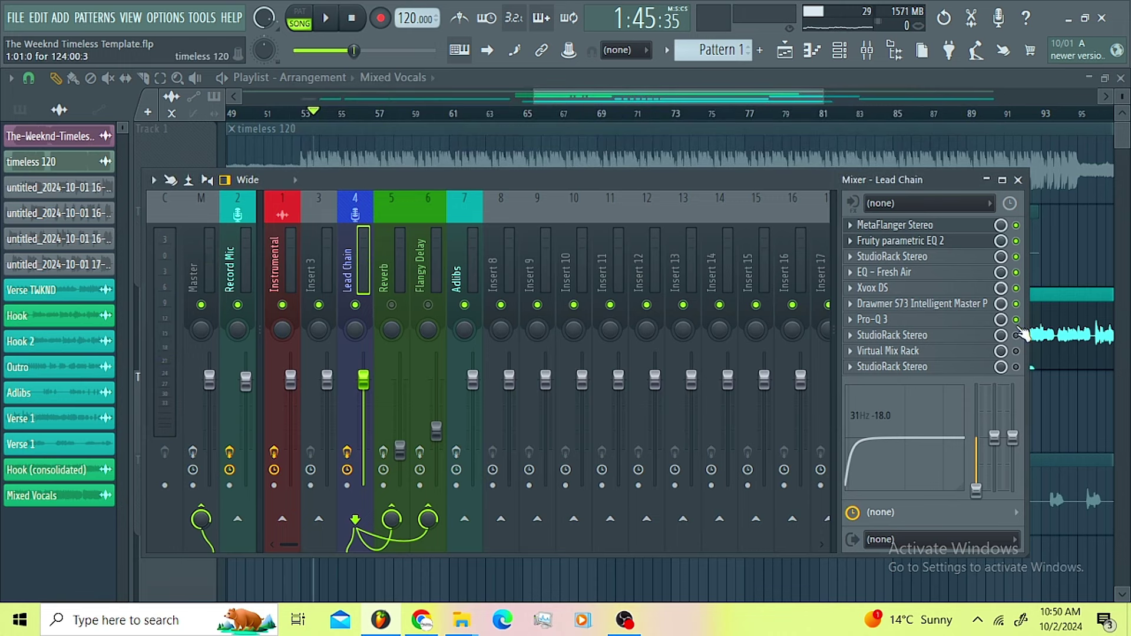
- Open the StudioRack Stereo directly after Pro-Q 3 and audition its Vocal Rider on the vocals
click(974, 336)
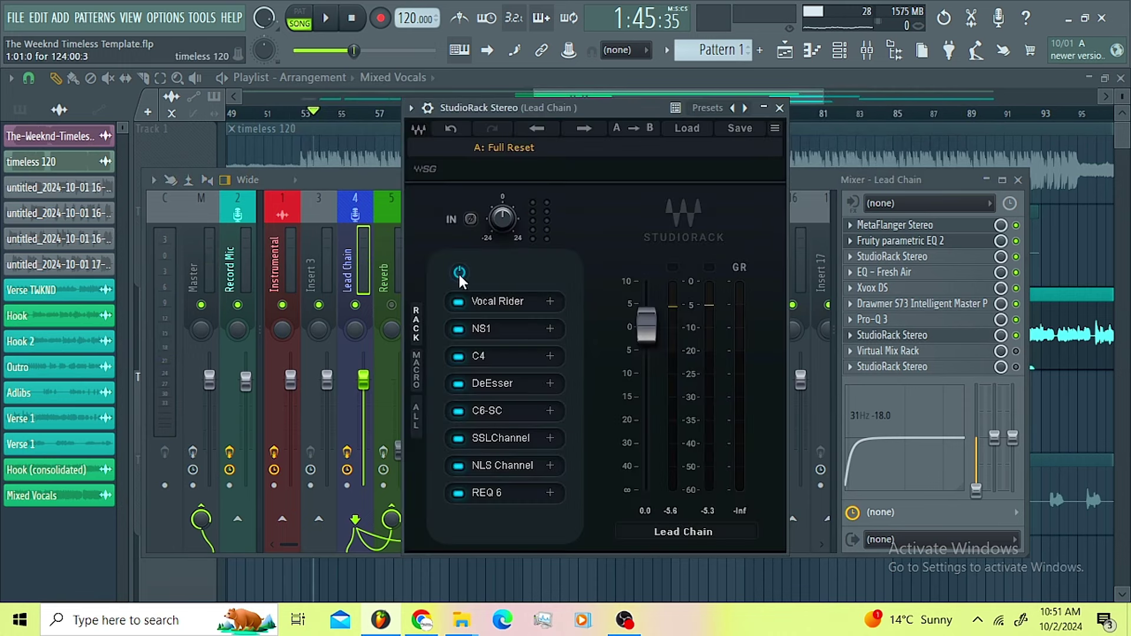
click(486, 303)
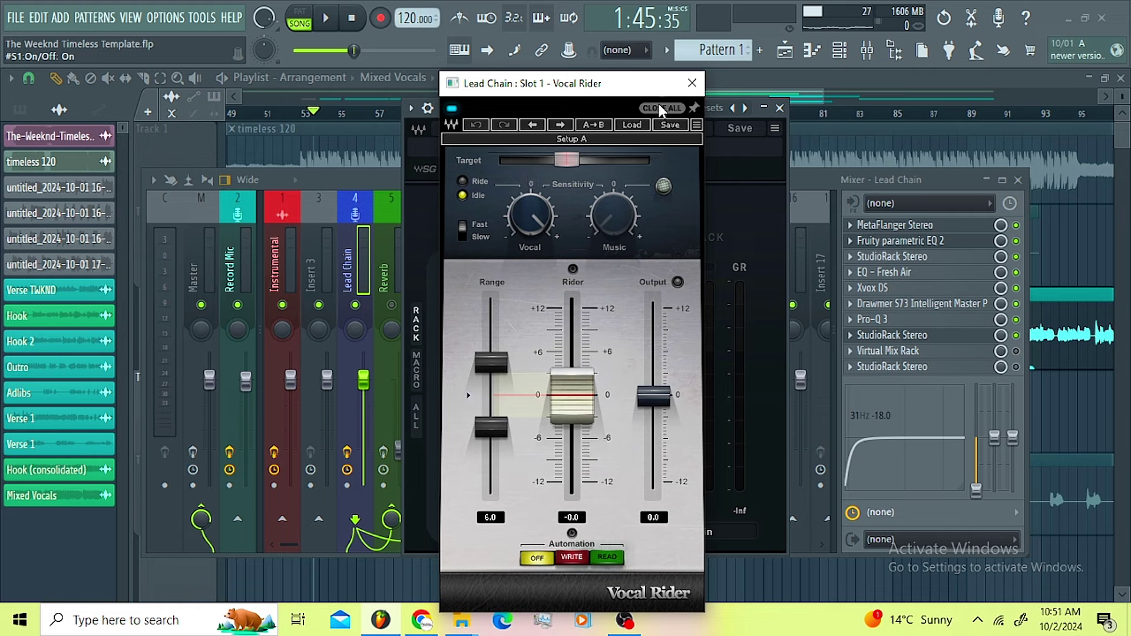
click(332, 24)
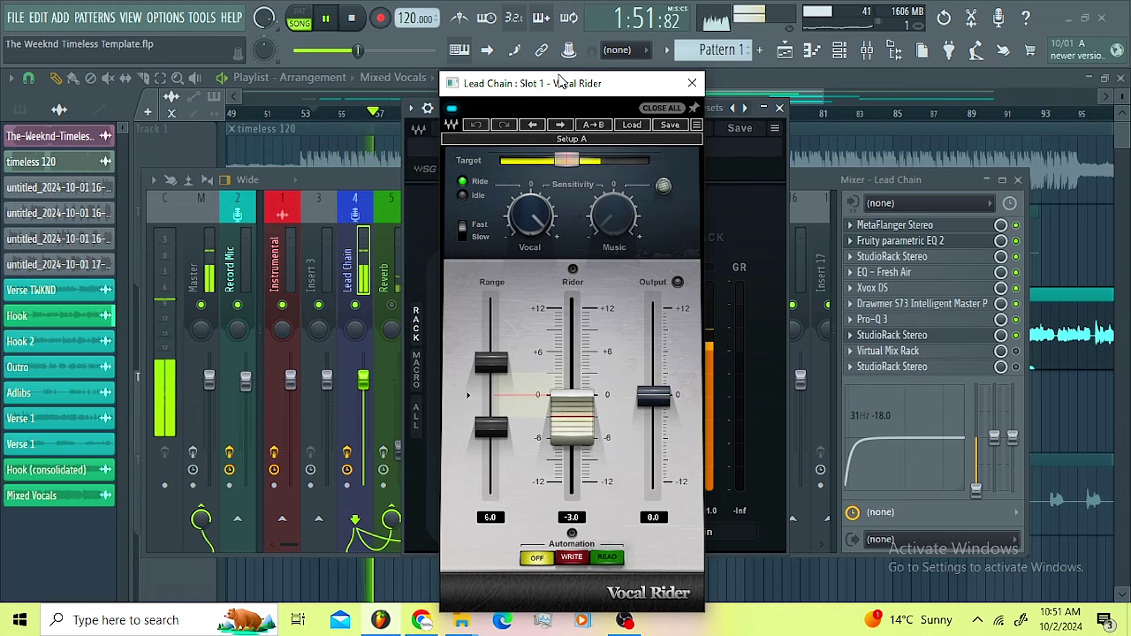
click(691, 84)
key(space)
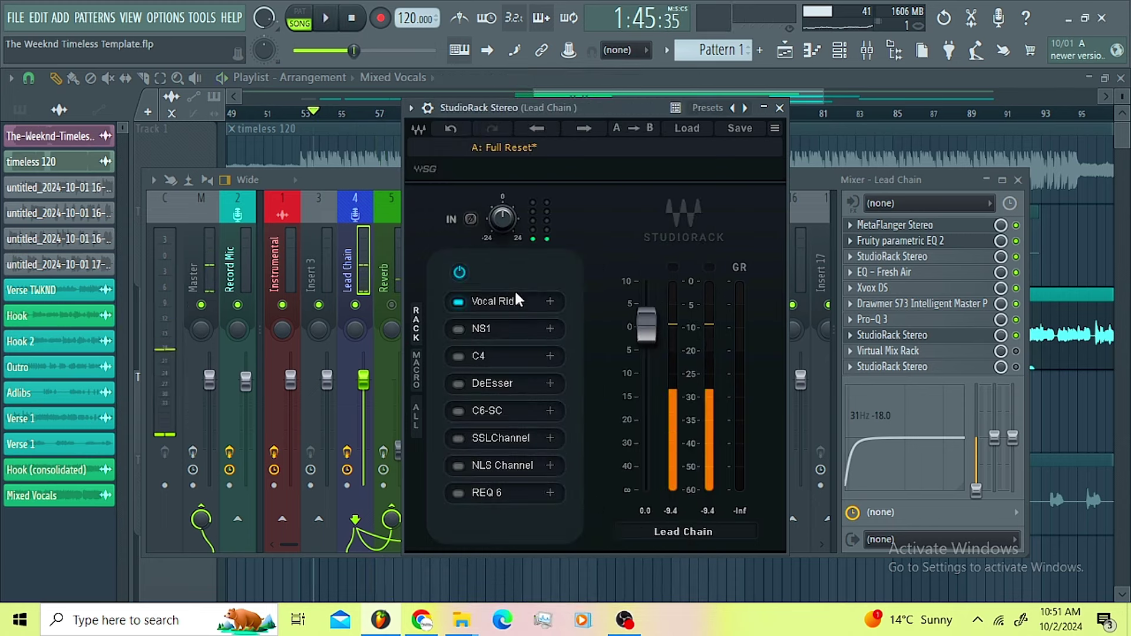
- Enable the NS1 noise suppressor in this StudioRack and audition it on the vocals
click(457, 329)
click(483, 331)
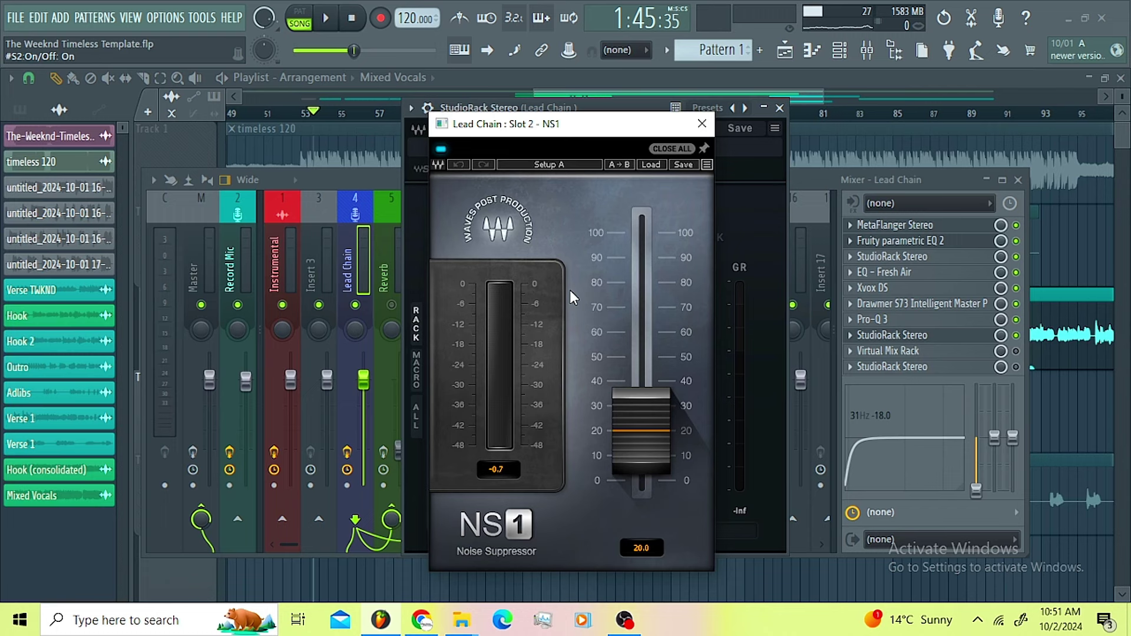
click(328, 25)
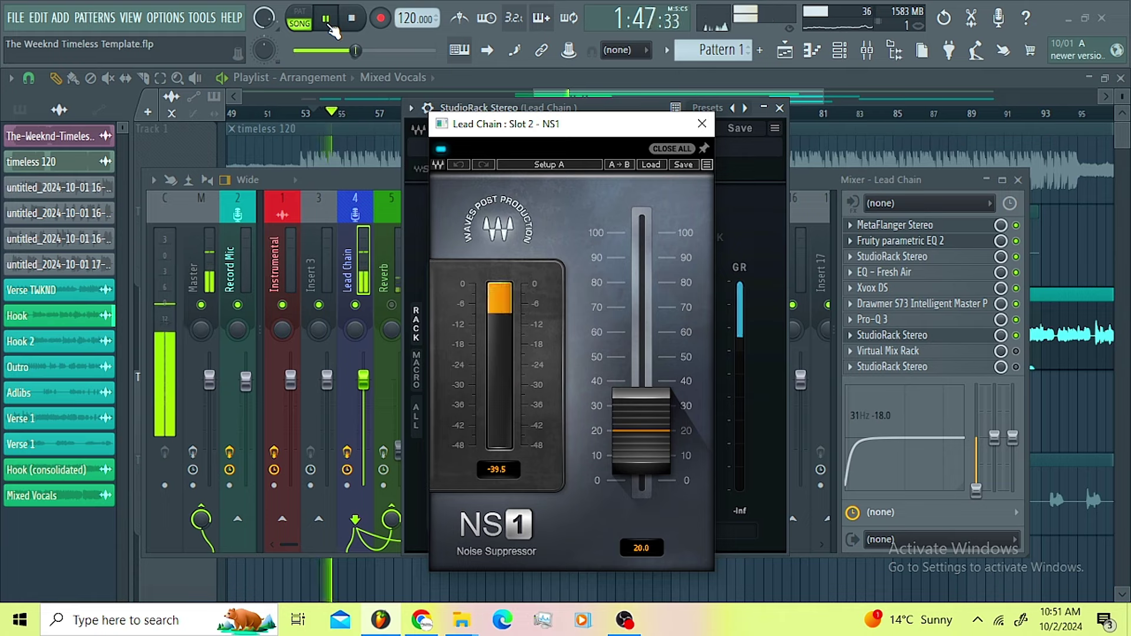
click(702, 124)
key(space)
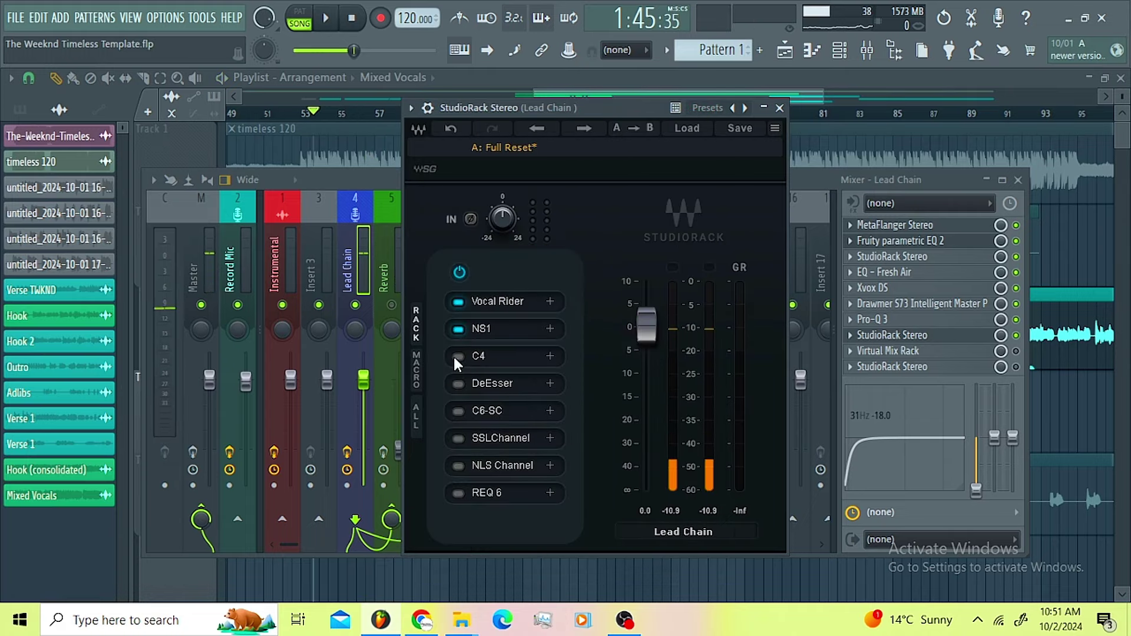
- Enable the C4 multiband processor in StudioRack's third slot and audition its compression on the vocals
click(457, 355)
click(481, 359)
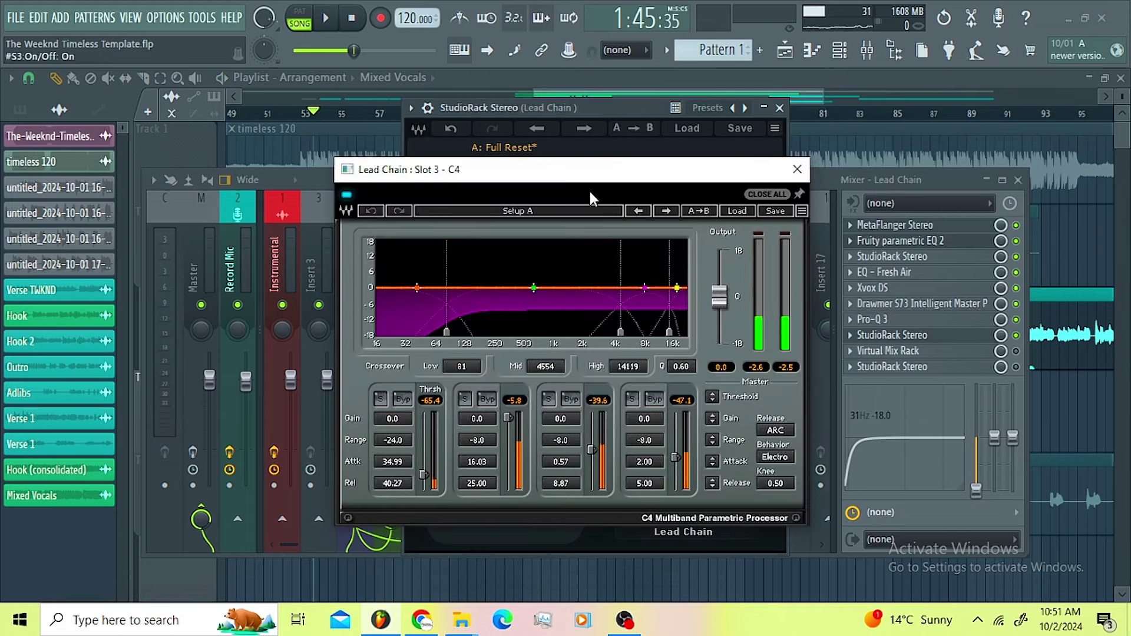
drag(588, 174, 586, 151)
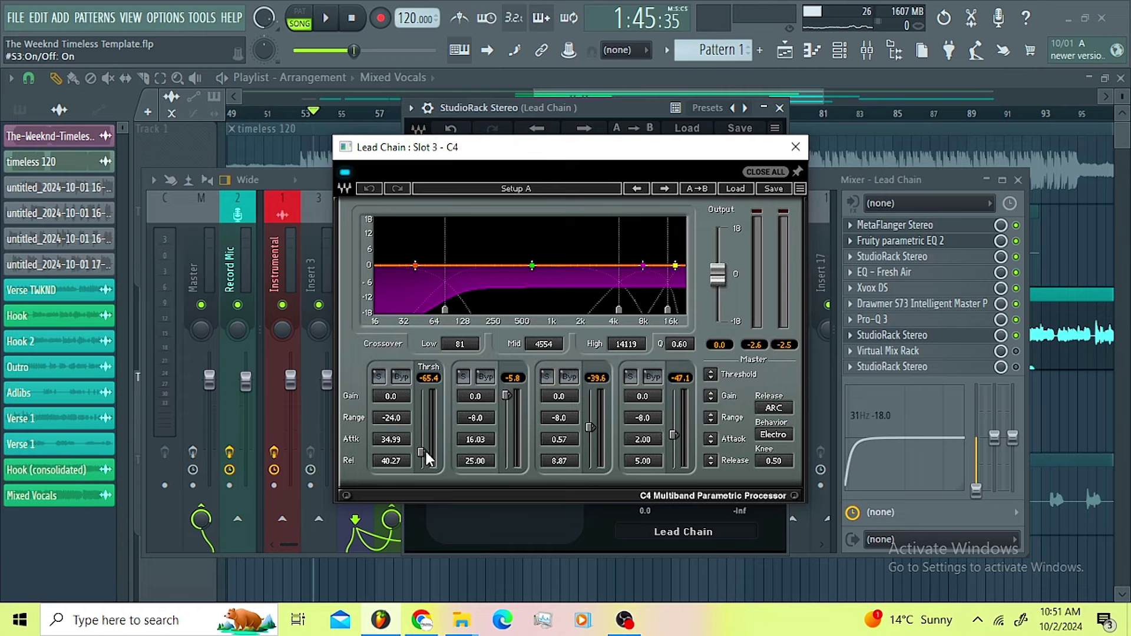
click(332, 27)
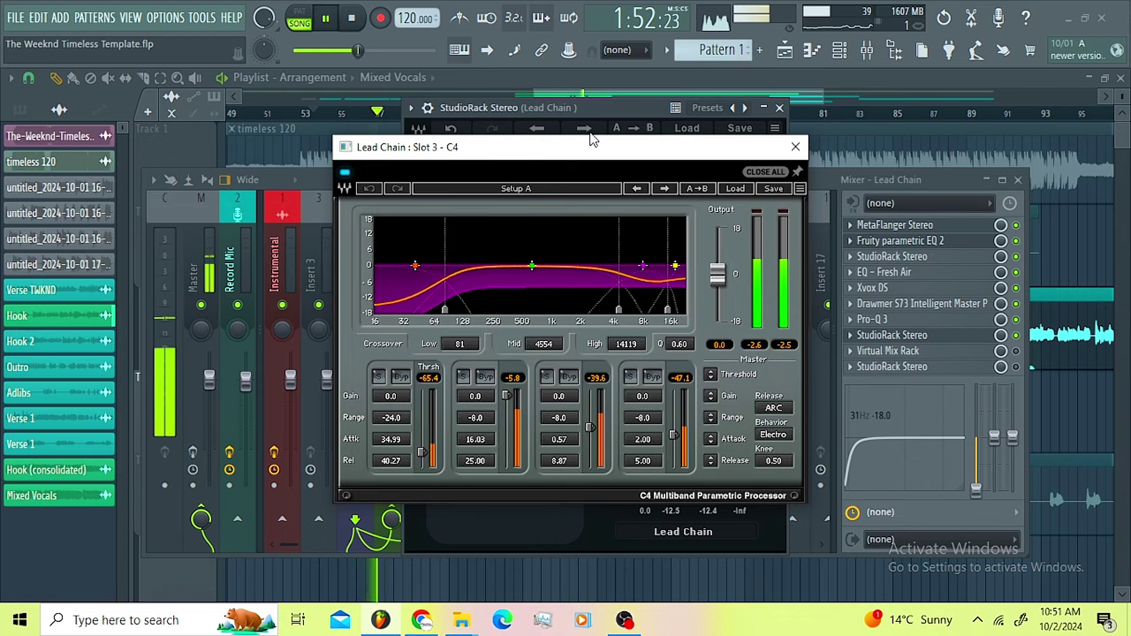
key(space)
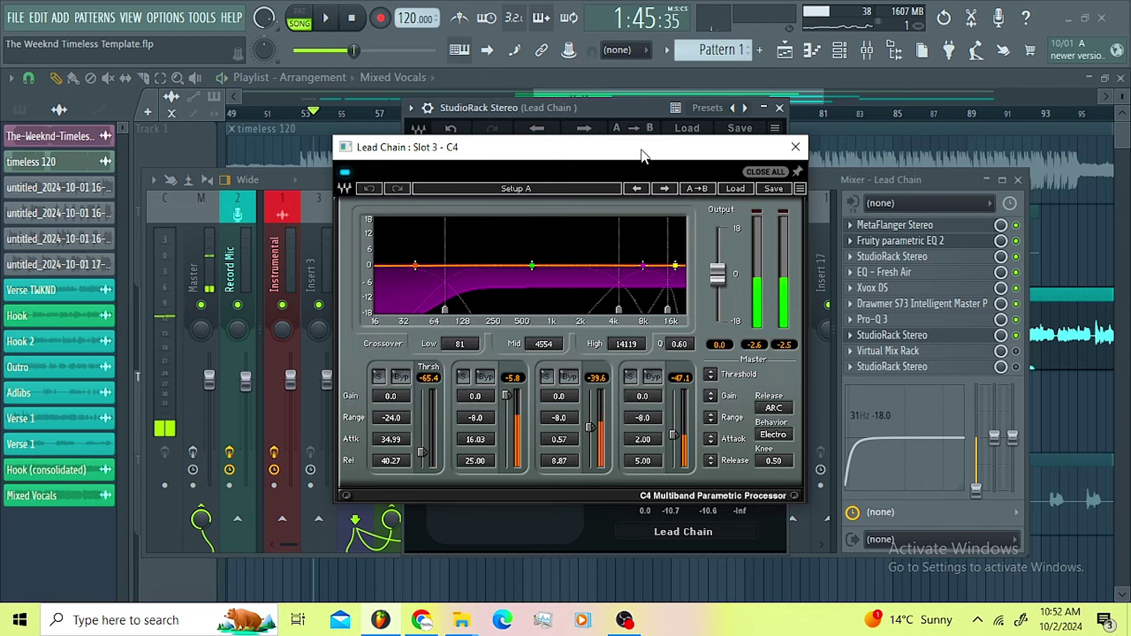
click(796, 148)
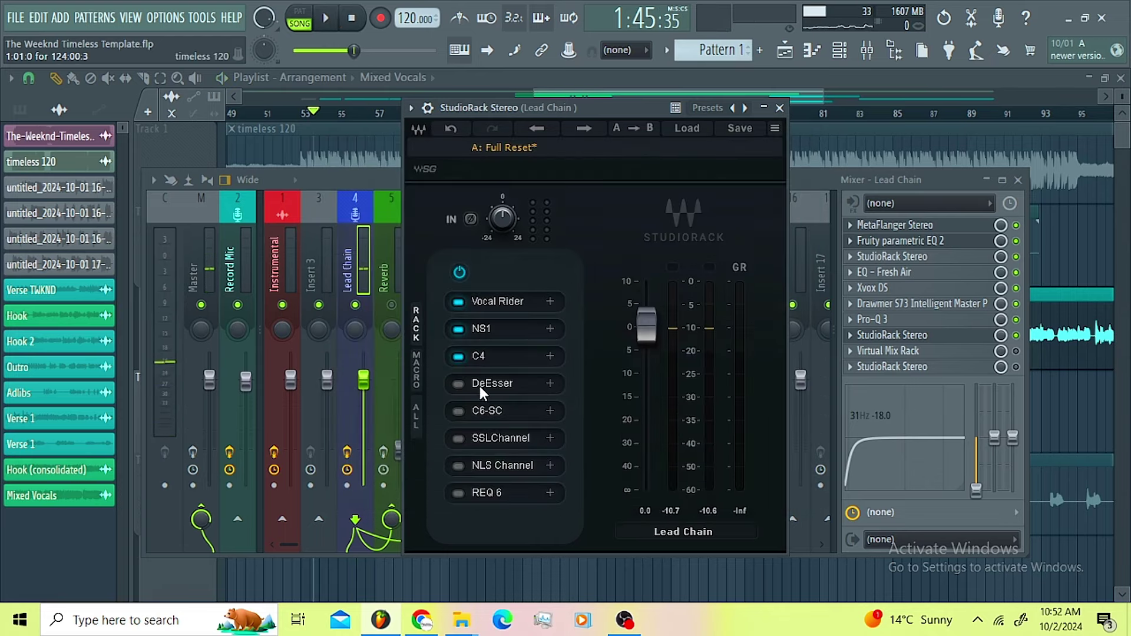
- Enable the DeEsser in StudioRack's fourth slot and audition its sibilance reduction on the vocals
click(453, 385)
click(475, 384)
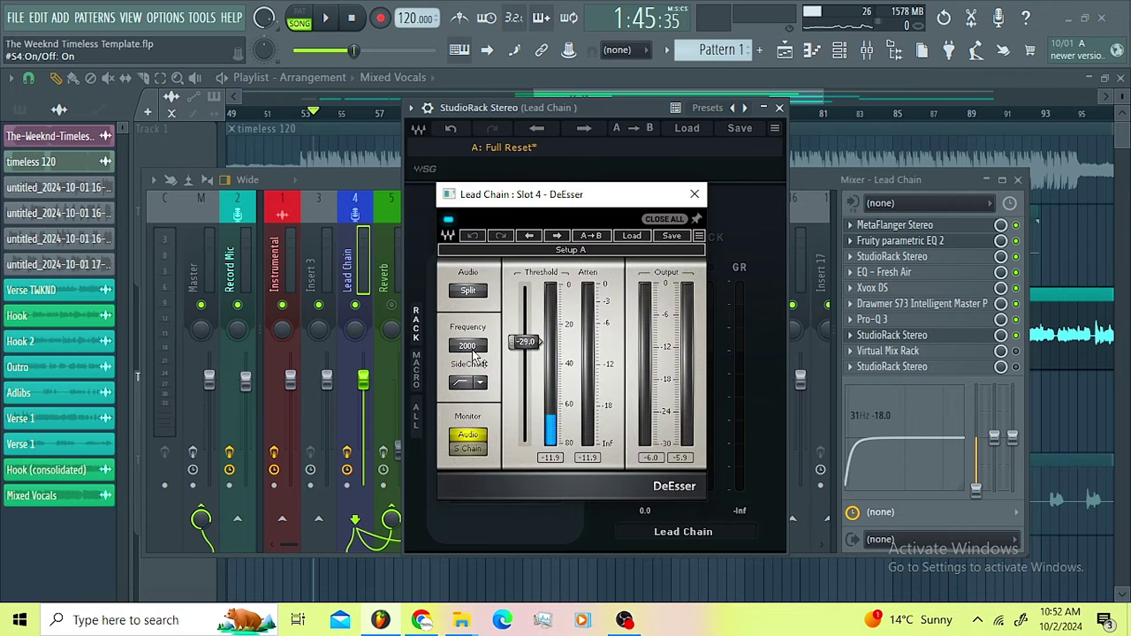
key(space)
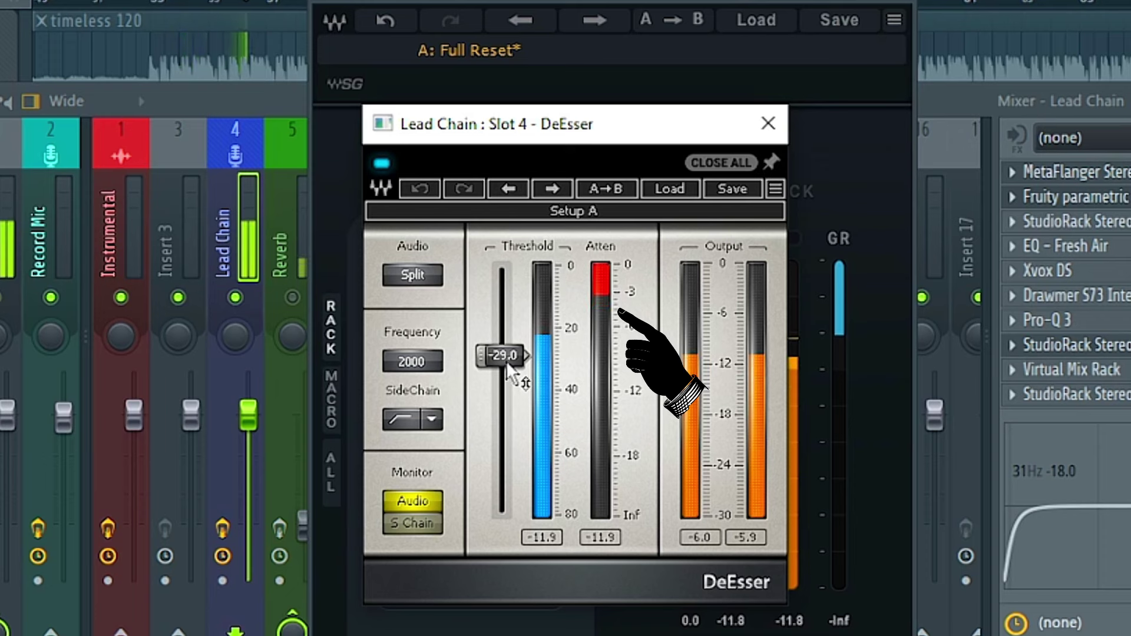
click(768, 123)
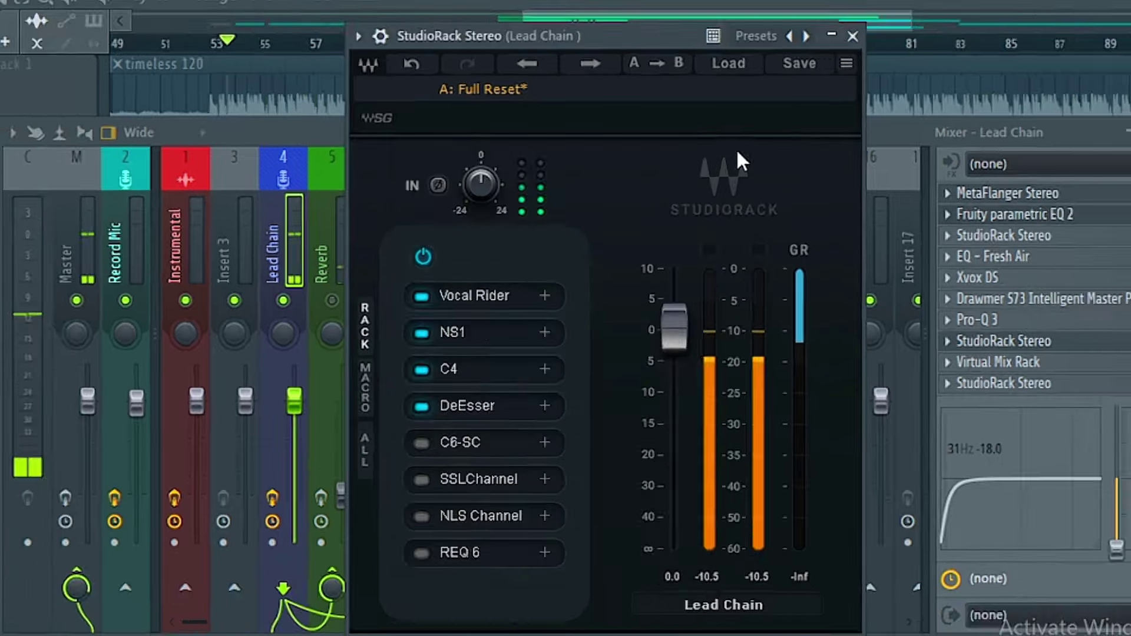
- Enable the C6-SC in StudioRack's fifth slot and audition its band 1 soloed on the vocals
click(457, 407)
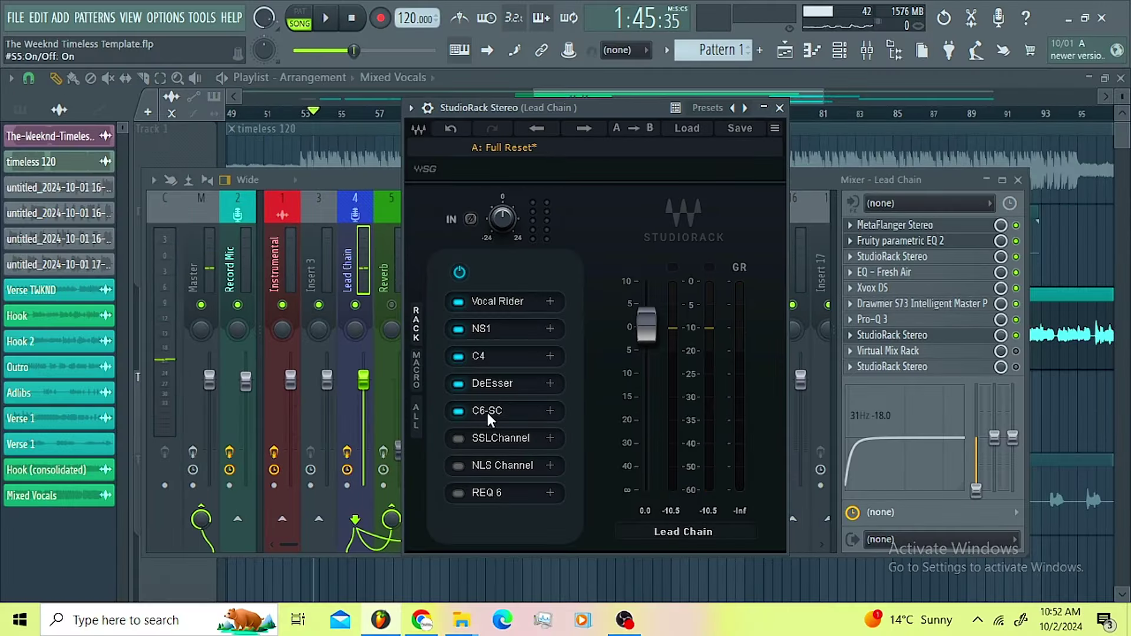
click(486, 412)
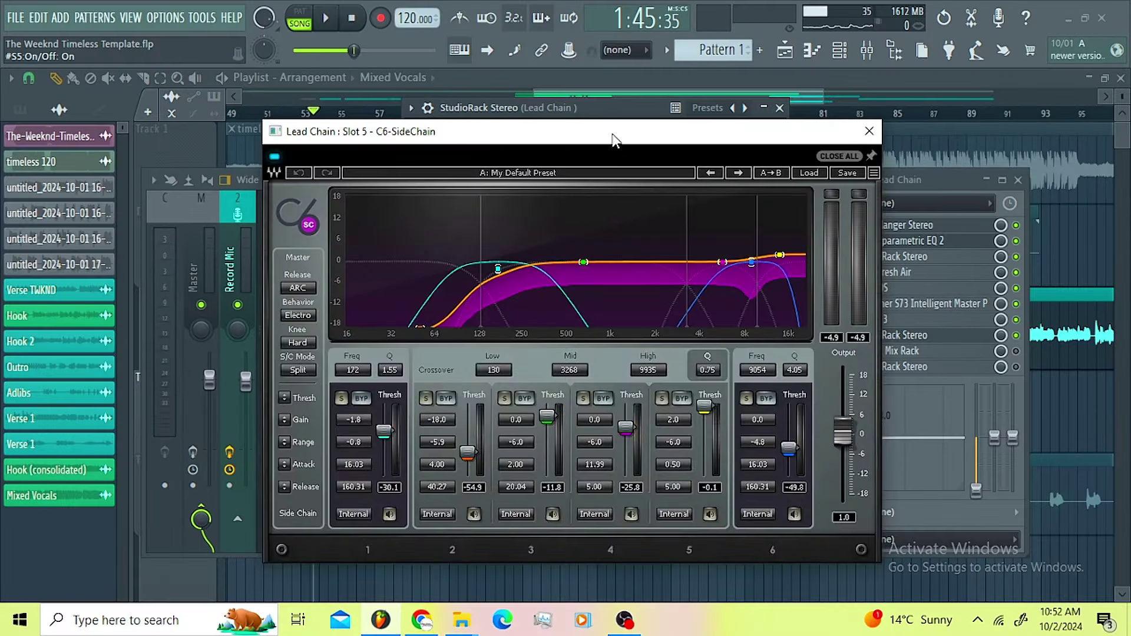
drag(613, 138, 603, 116)
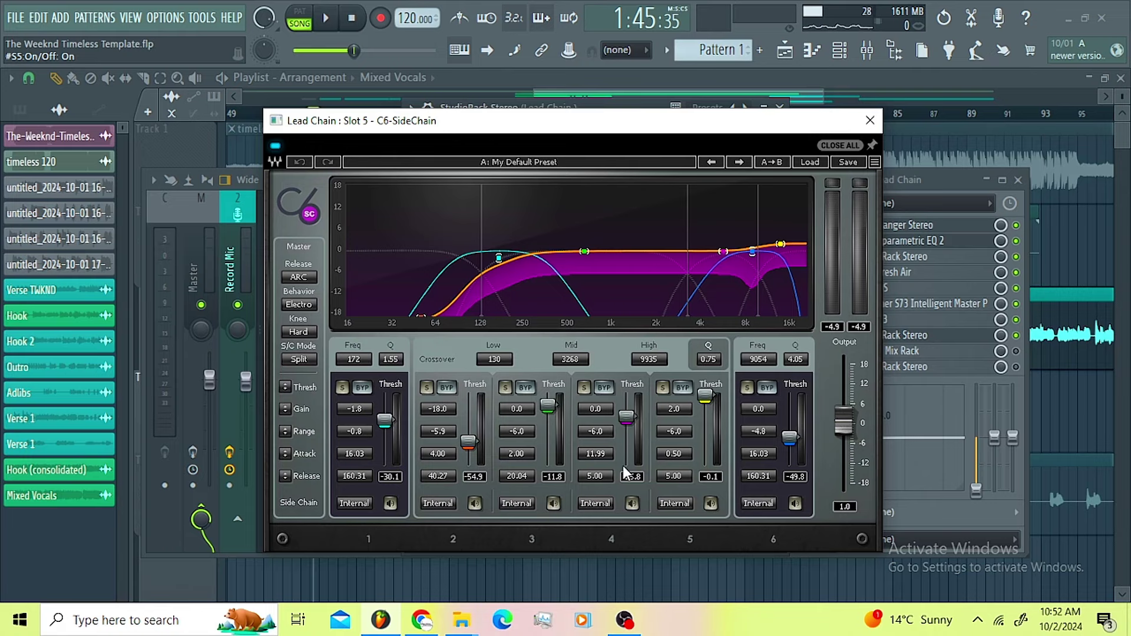
click(343, 388)
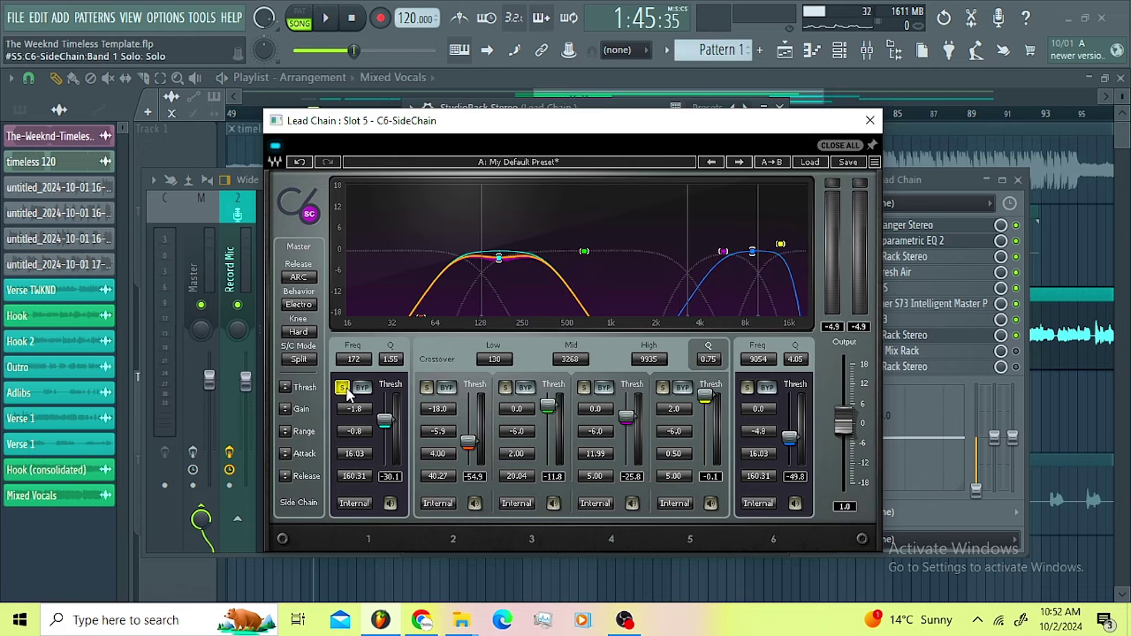
key(space)
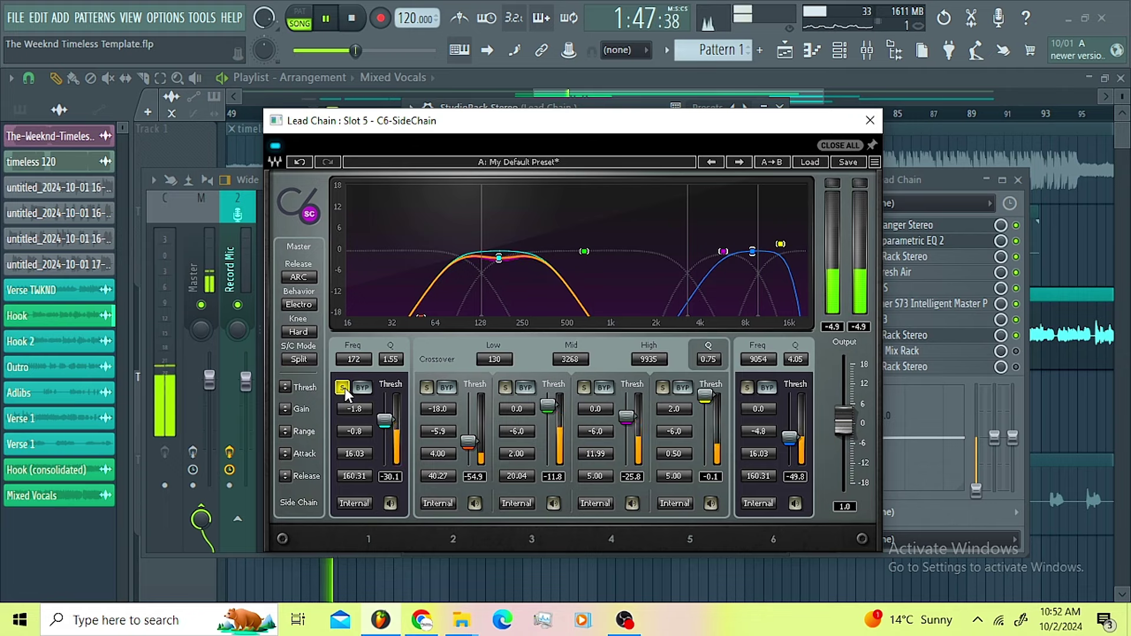
click(344, 388)
key(space)
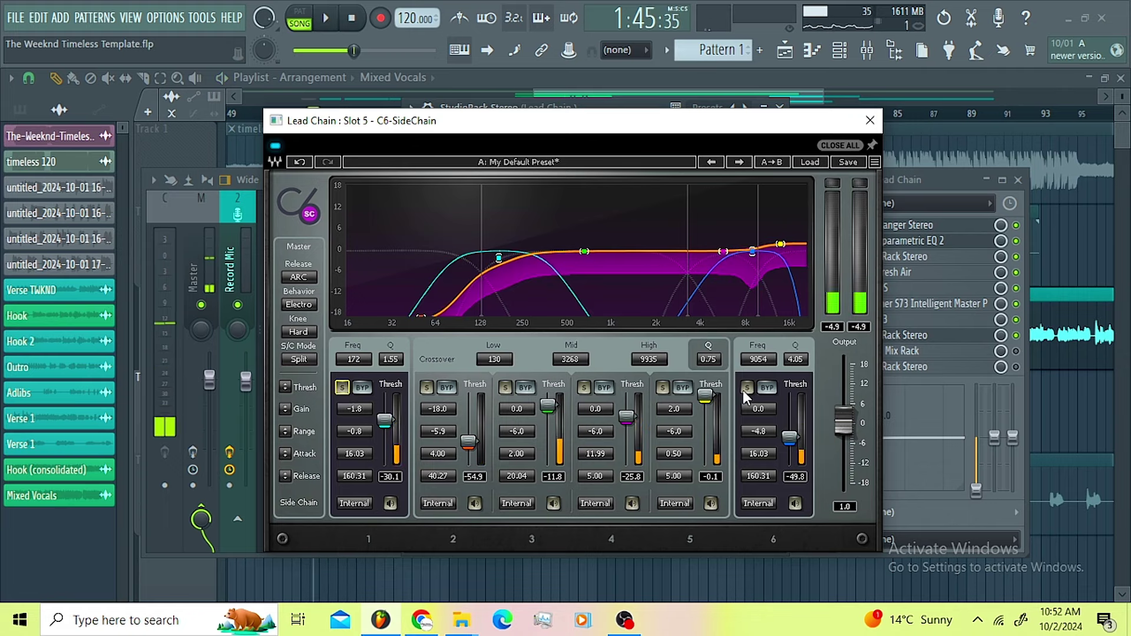
- Solo band 6 of the C6-SideChain, listen to it on the vocals and release the solo
click(747, 387)
key(space)
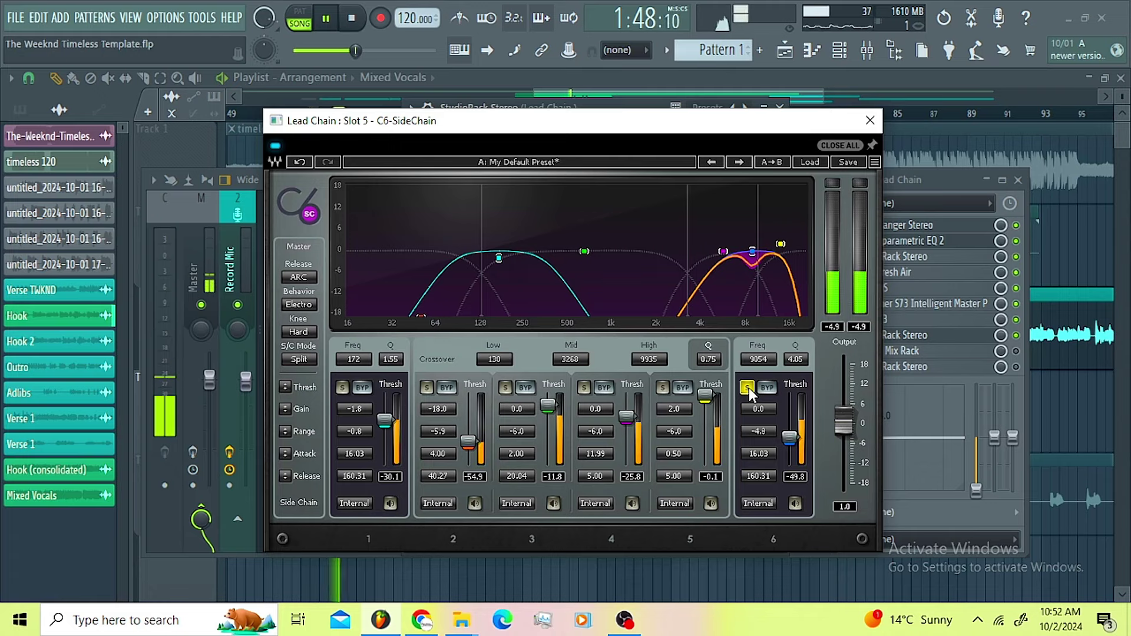
click(748, 387)
key(space)
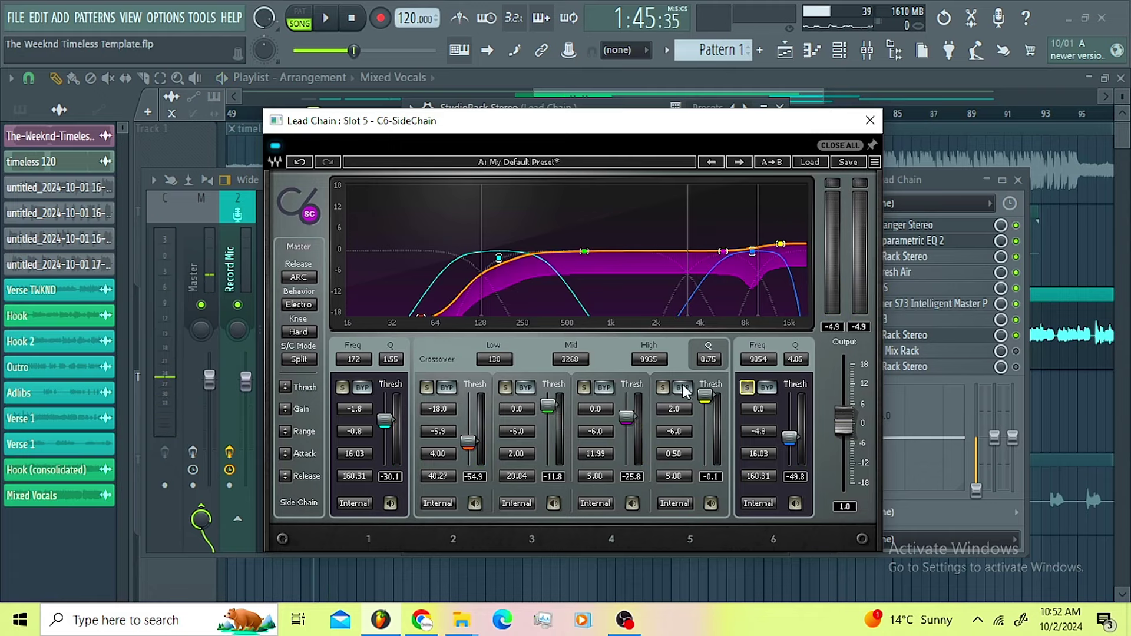
- Check band 5's gain in the C6-SideChain and audition the whole plugin on the vocals, comparing it bypassed and active
click(677, 409)
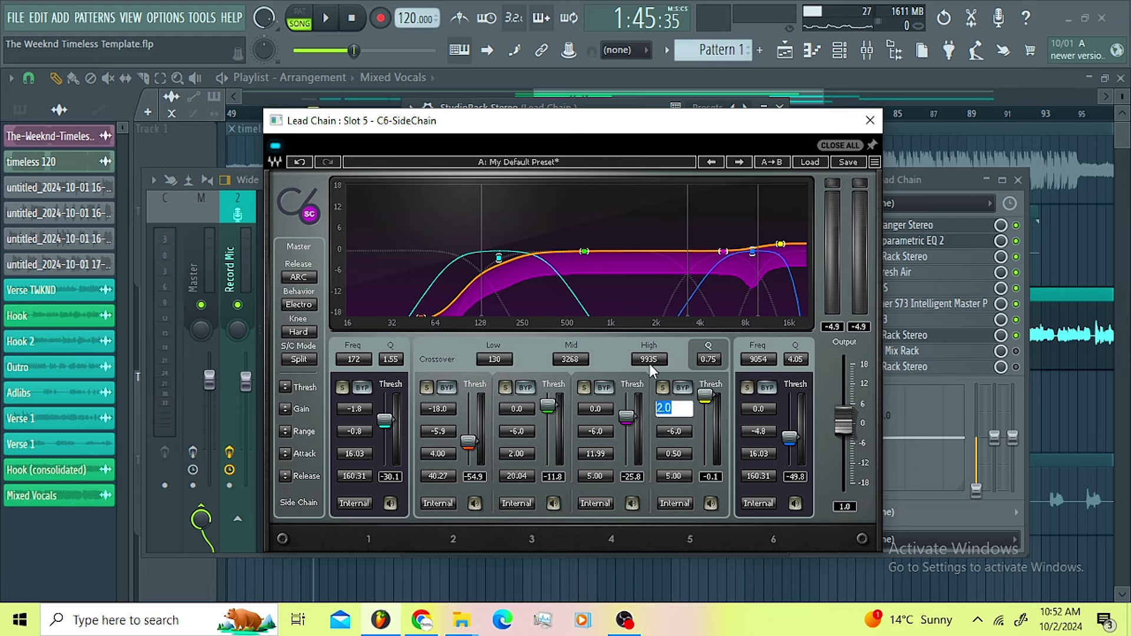
key(Return)
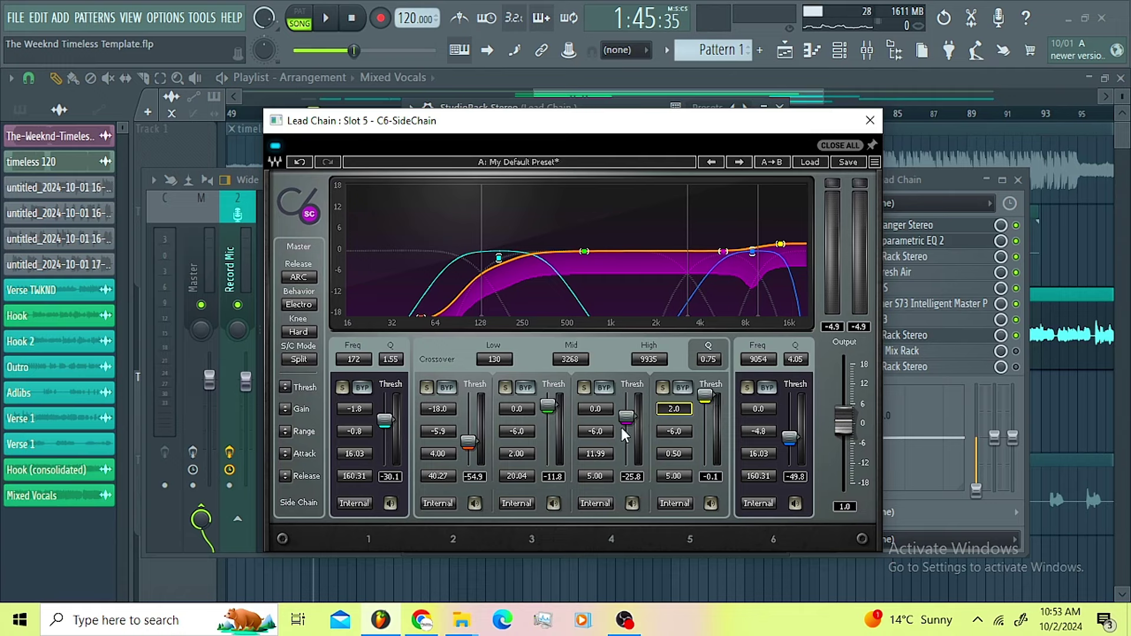
click(324, 16)
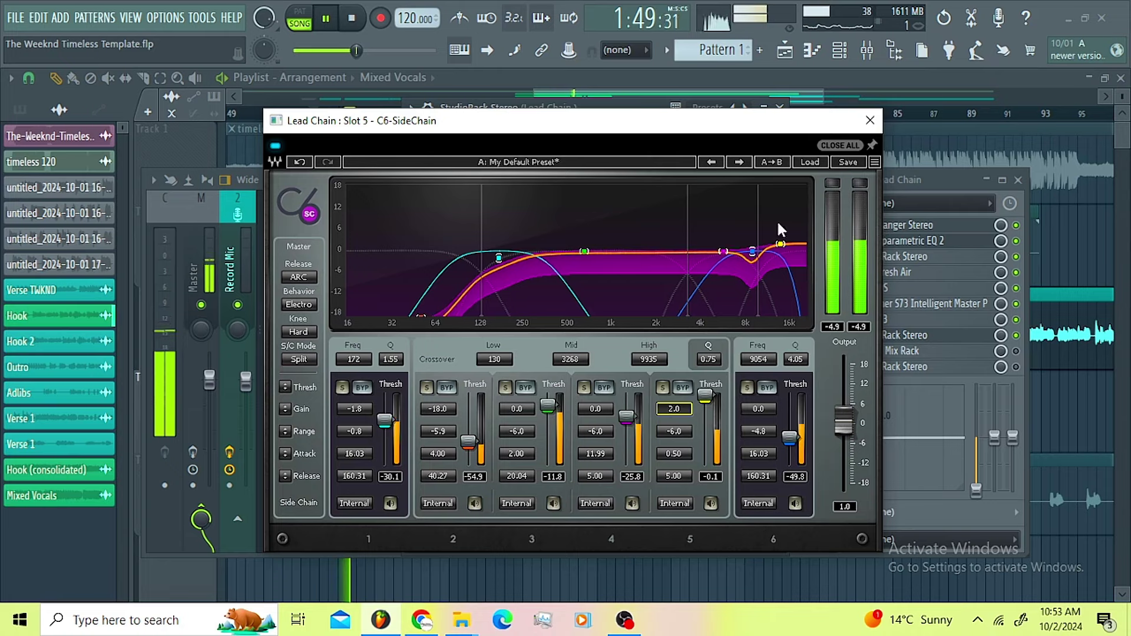
click(275, 146)
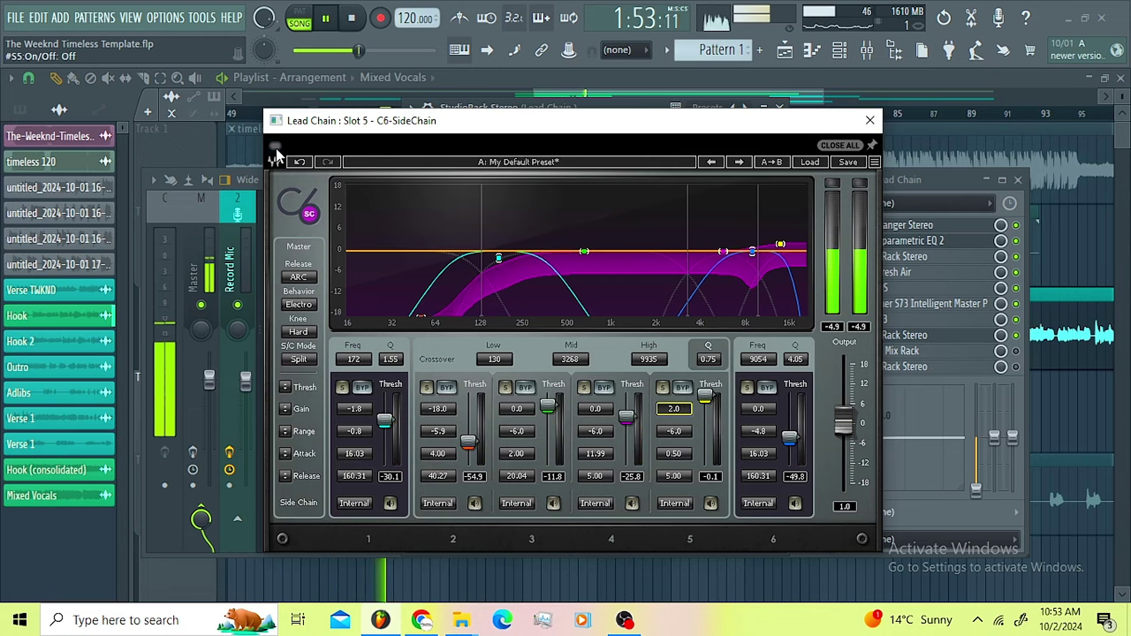
click(276, 147)
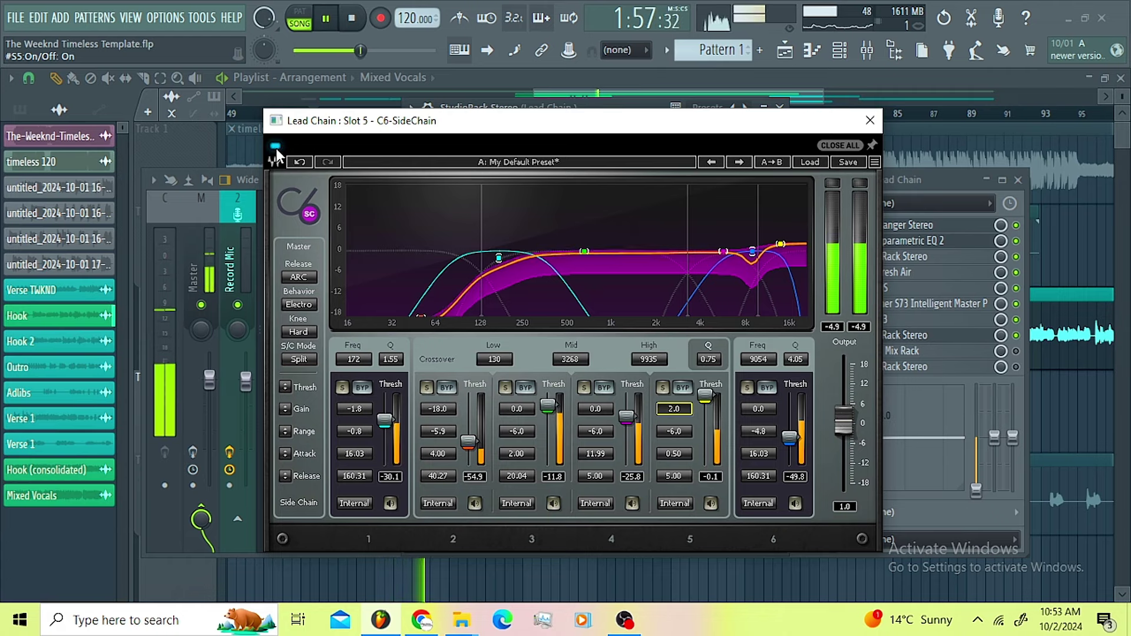
key(space)
click(866, 125)
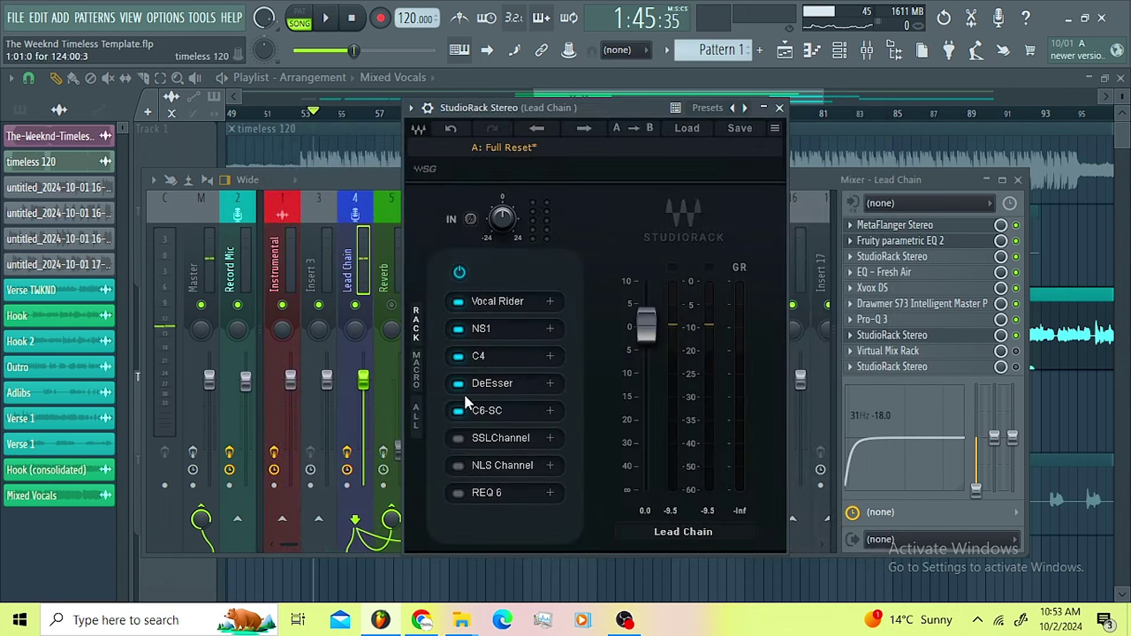
- Enable the SSLChannel in StudioRack's sixth slot and inspect its LF and HF gain settings
click(455, 439)
click(493, 437)
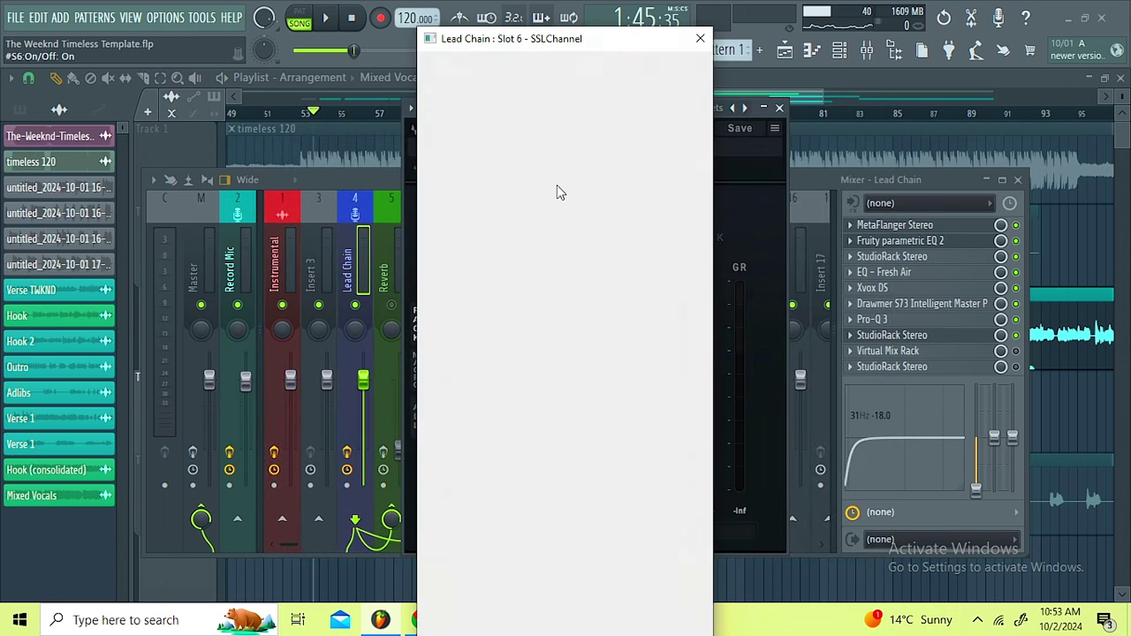
drag(551, 49, 549, 39)
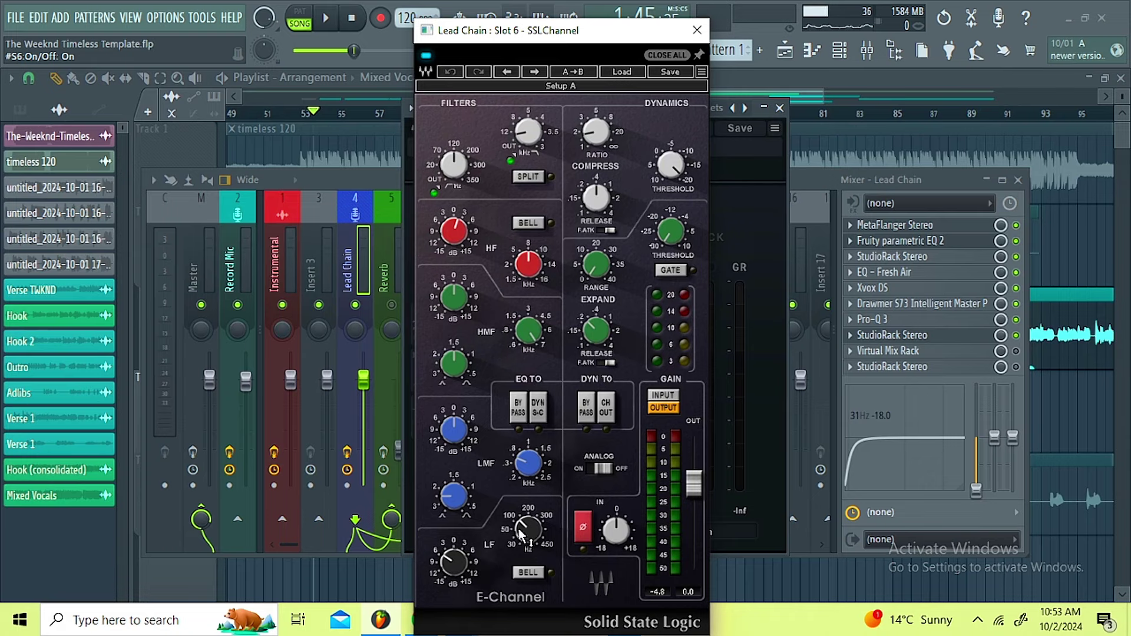
mouse_move(521, 533)
mouse_move(457, 561)
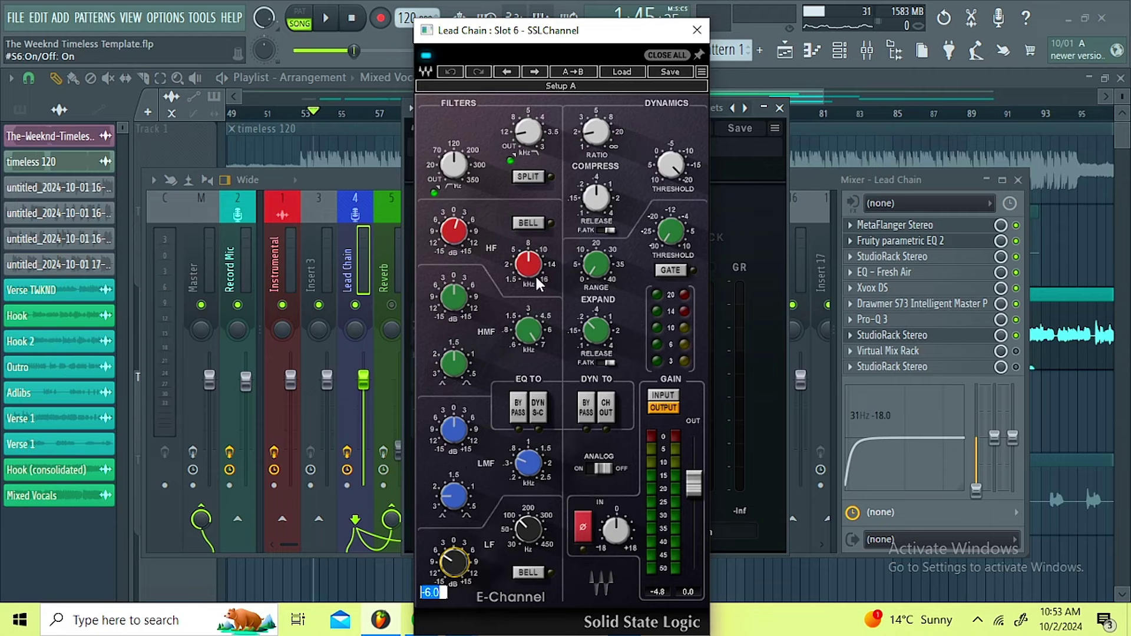
mouse_move(455, 234)
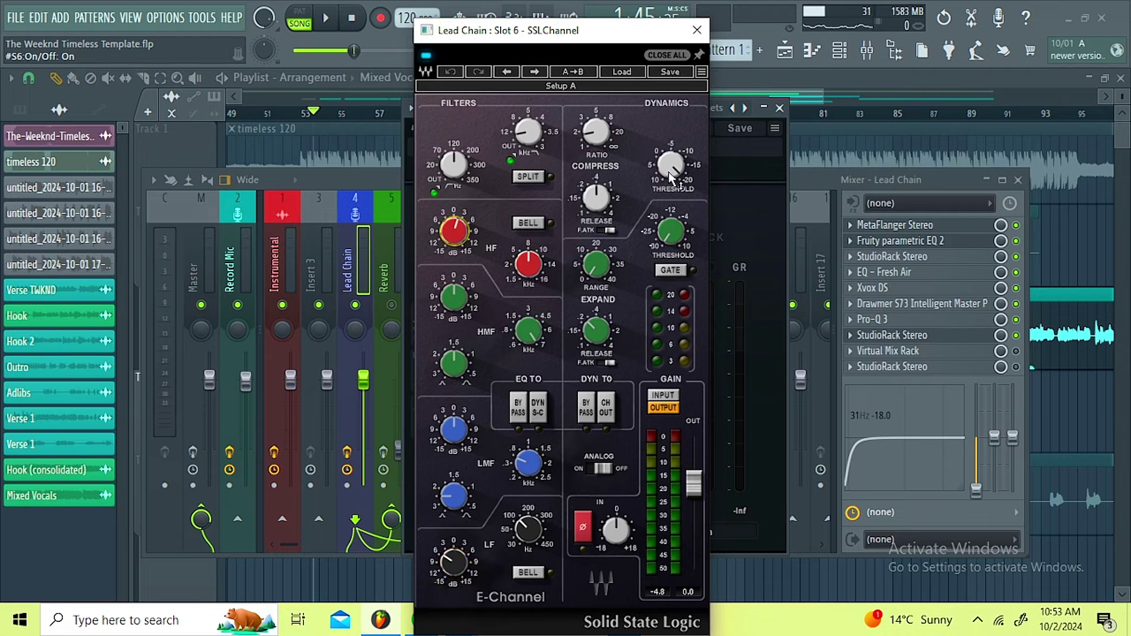
- Nudge the SSLChannel's compressor threshold slightly and check its high-pass and low-pass filter settings
drag(672, 177, 671, 172)
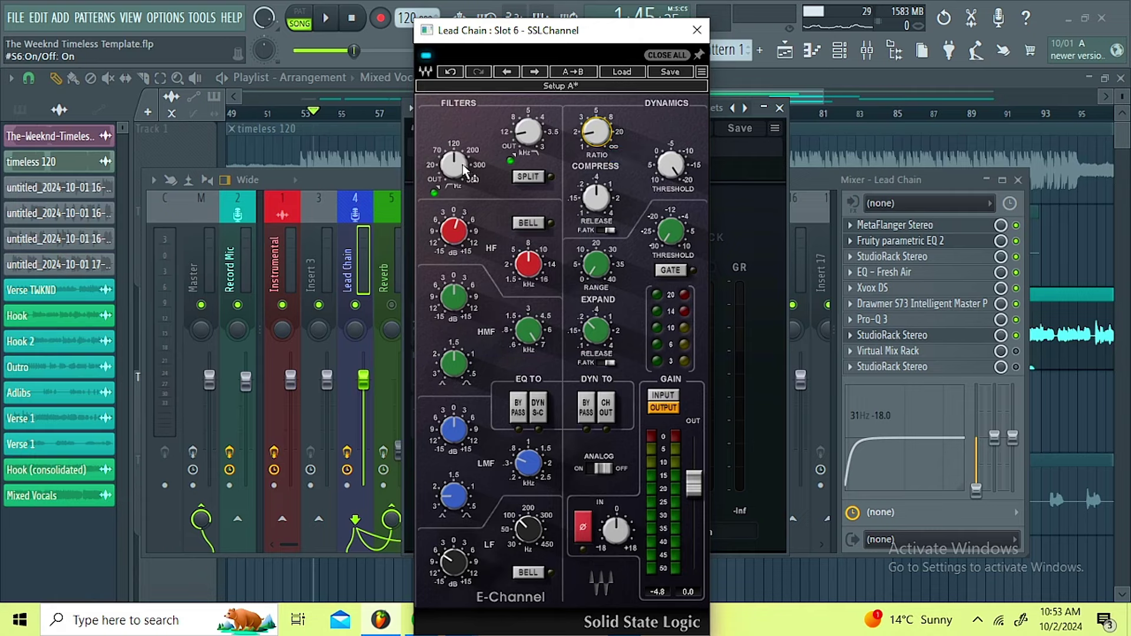
mouse_move(462, 164)
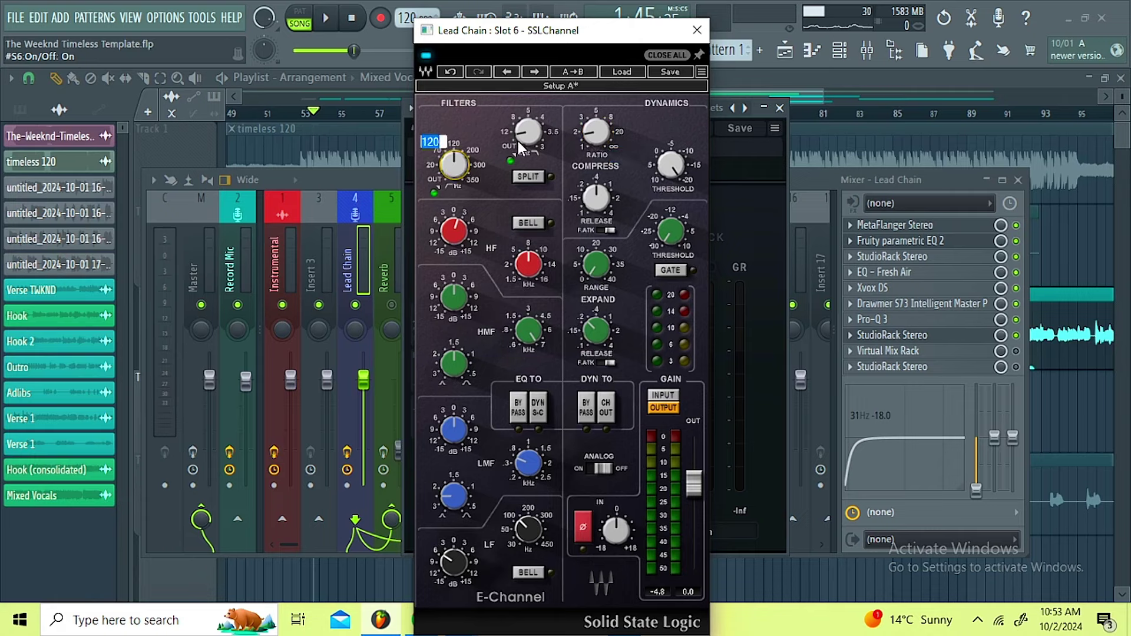
mouse_move(520, 140)
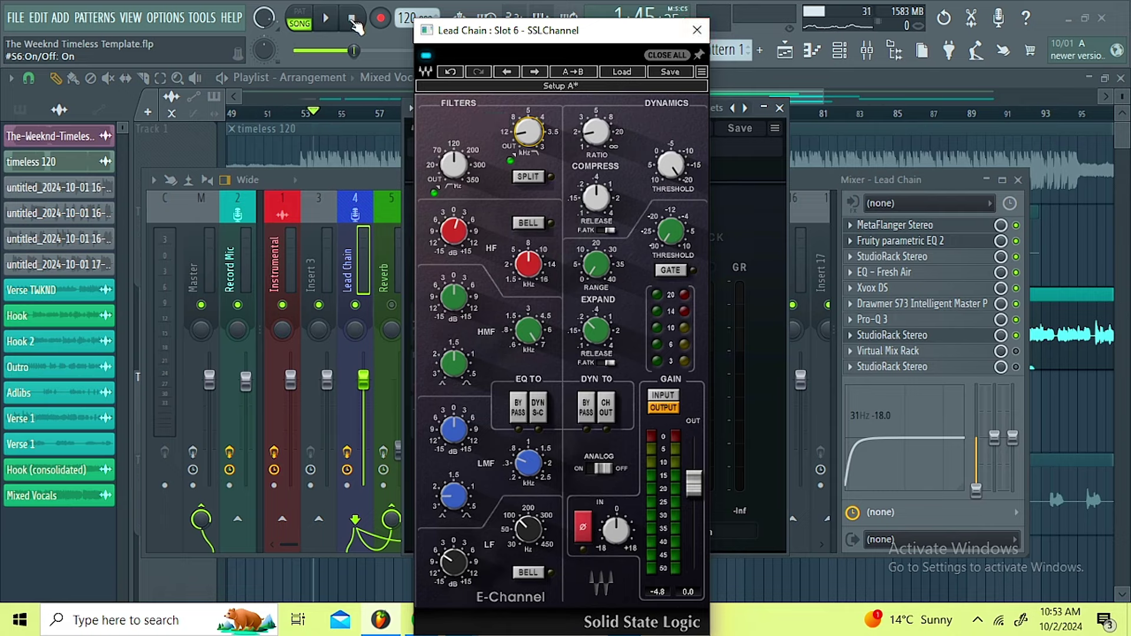
- Audition the SSLChannel on the vocals, comparing it bypassed and active, and close its window
click(327, 20)
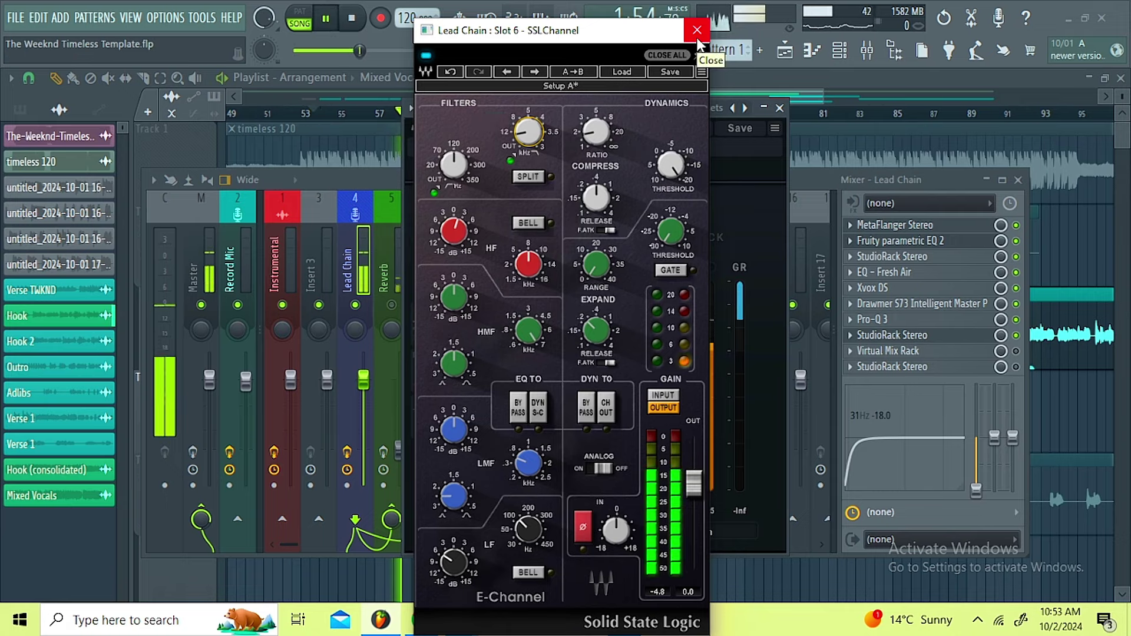
click(426, 60)
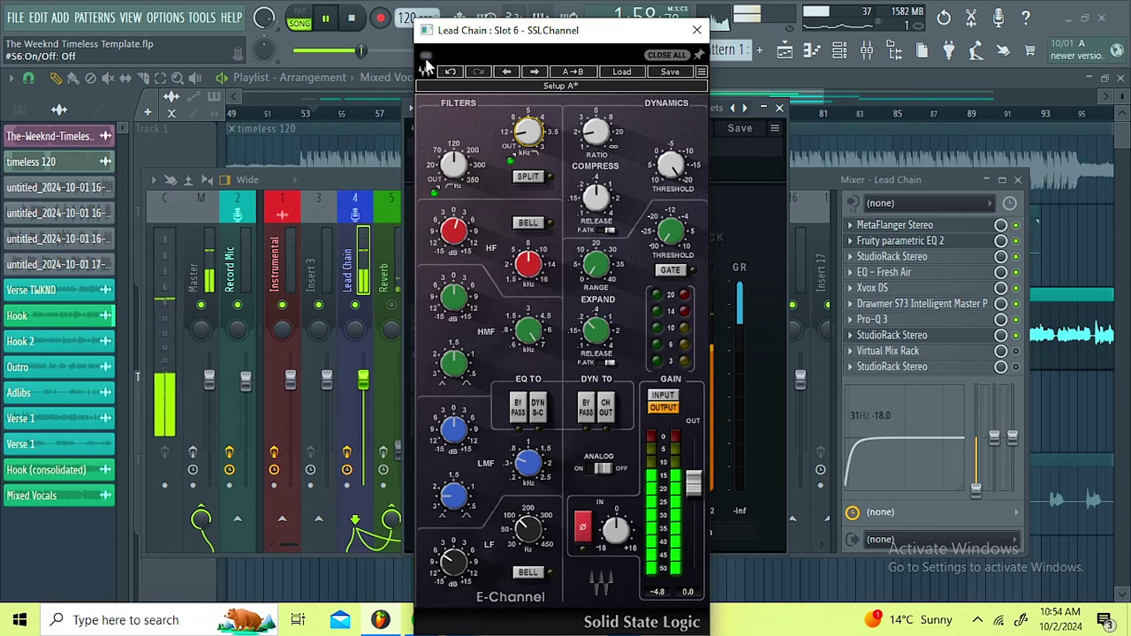
click(426, 59)
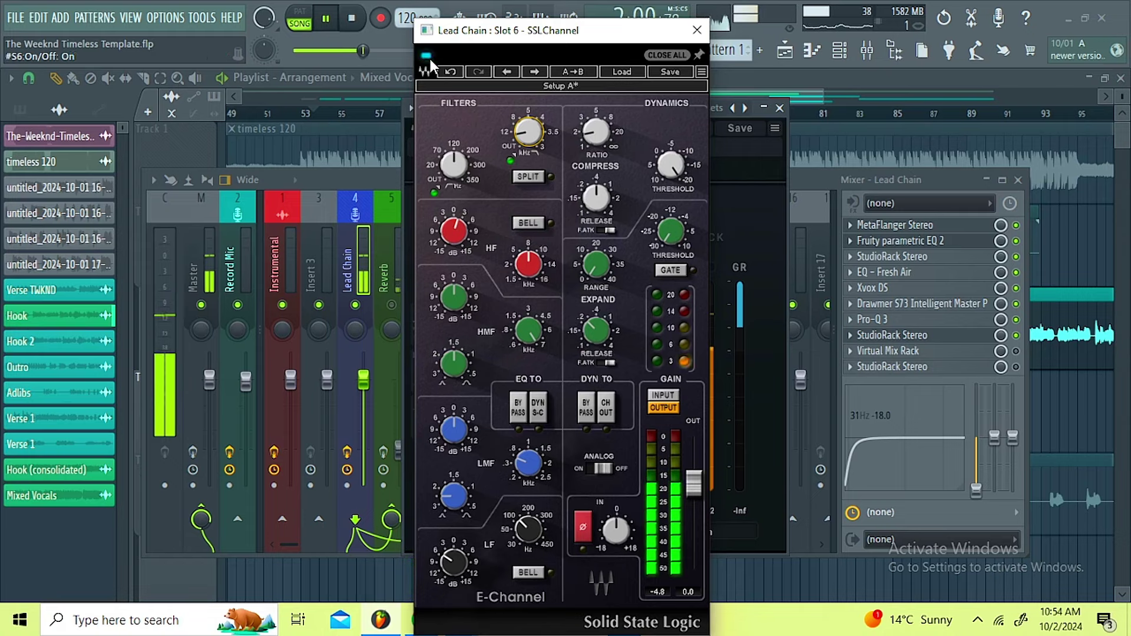
key(space)
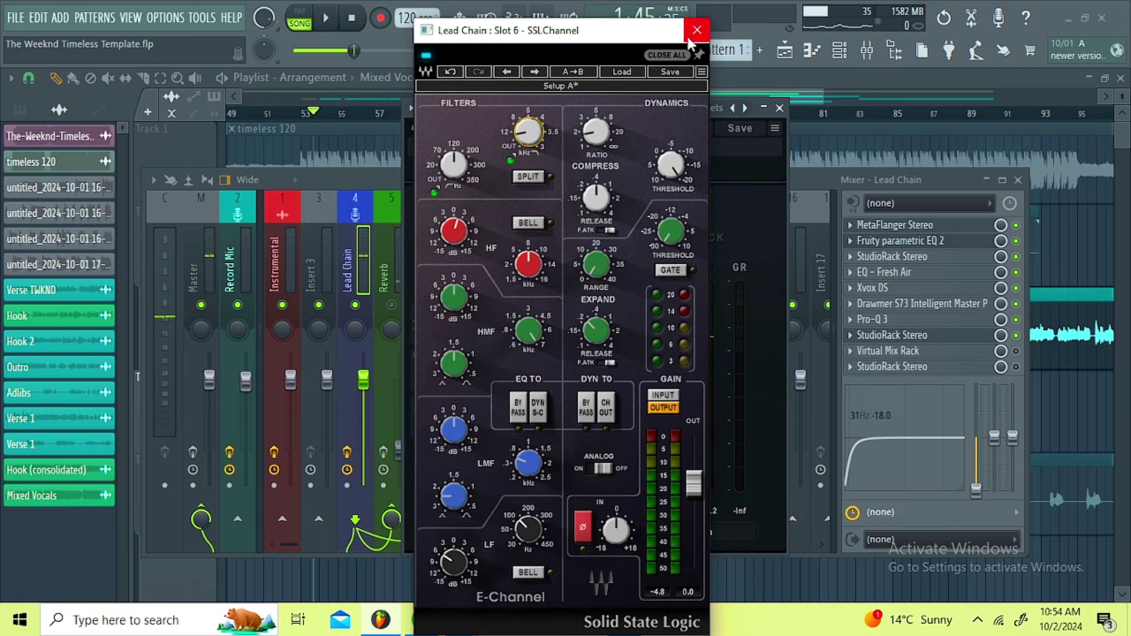
click(690, 36)
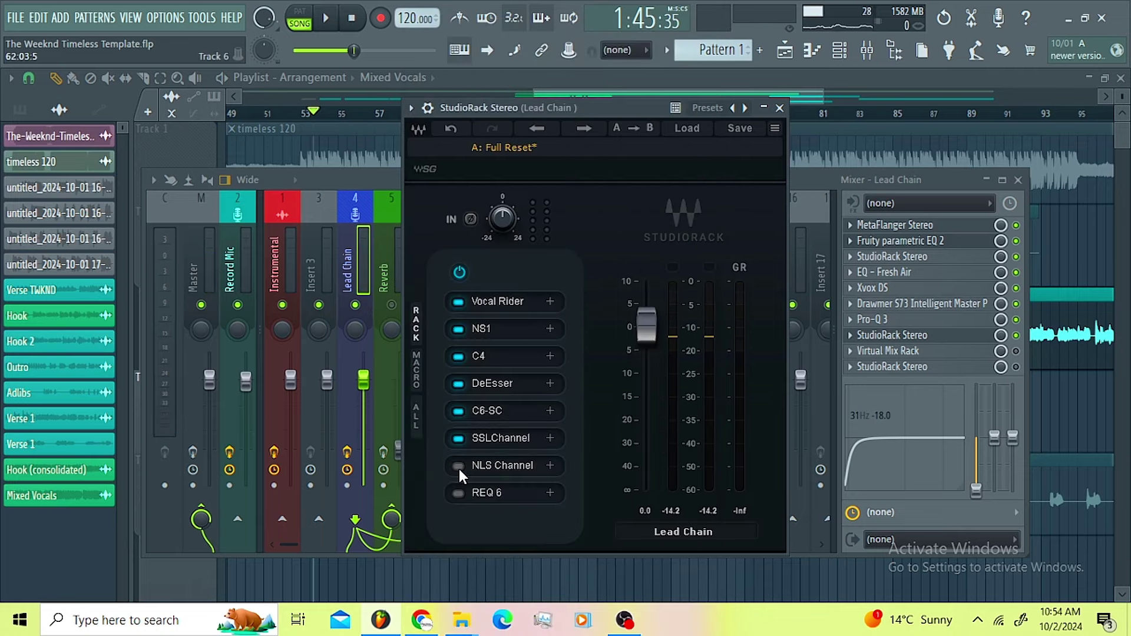
- Enable the NLS Channel in StudioRack's seventh slot, check its output and drive, and audition it on the vocals
click(487, 468)
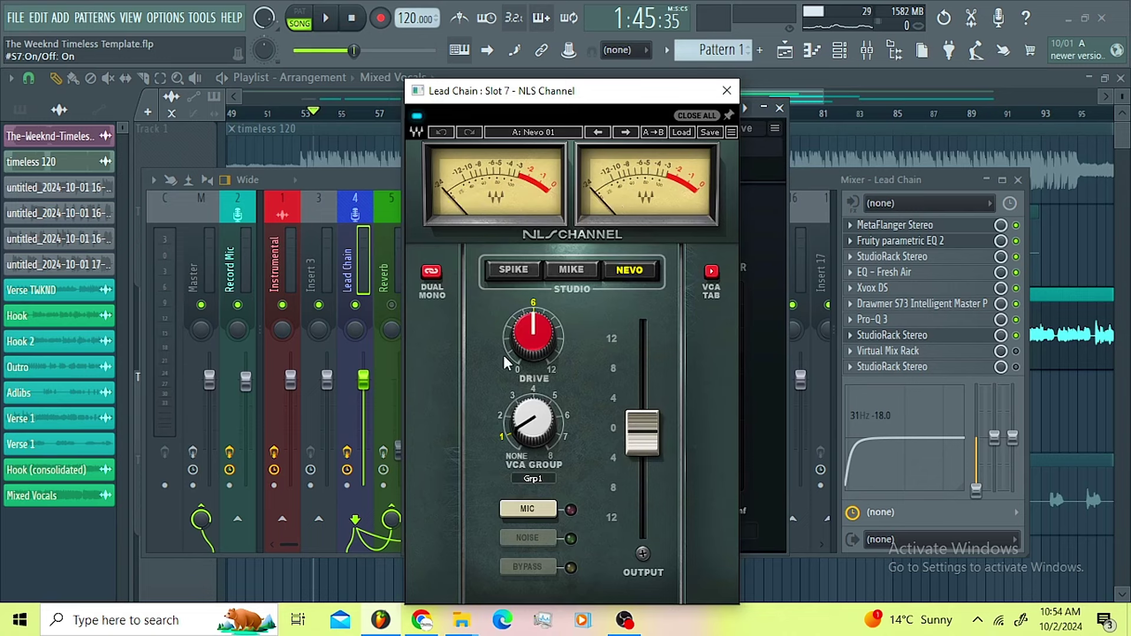
click(639, 443)
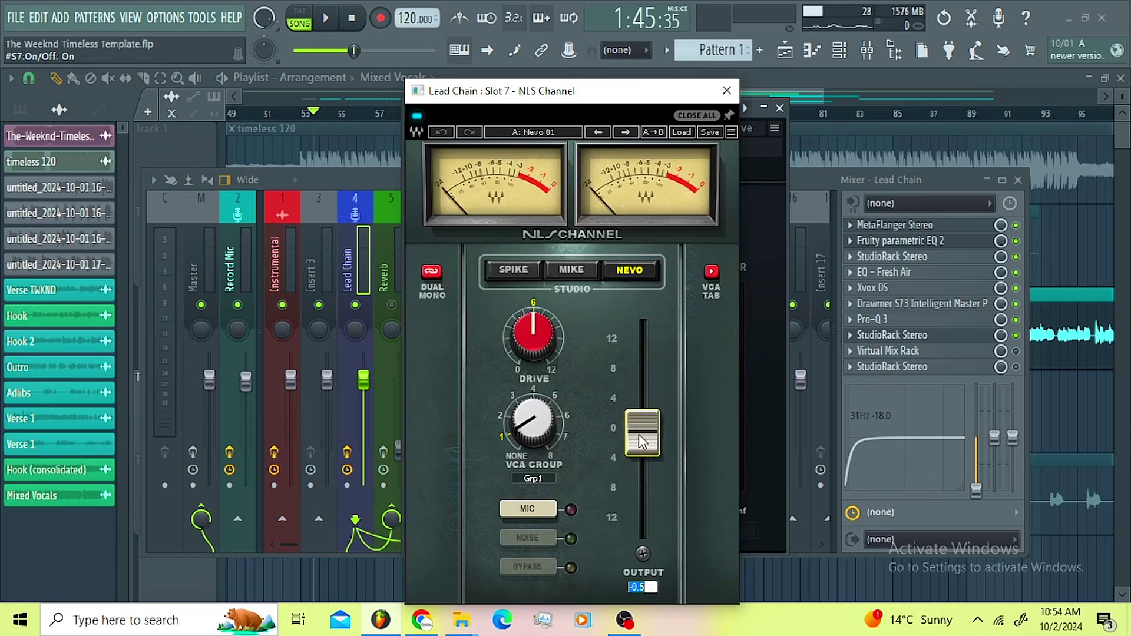
click(518, 329)
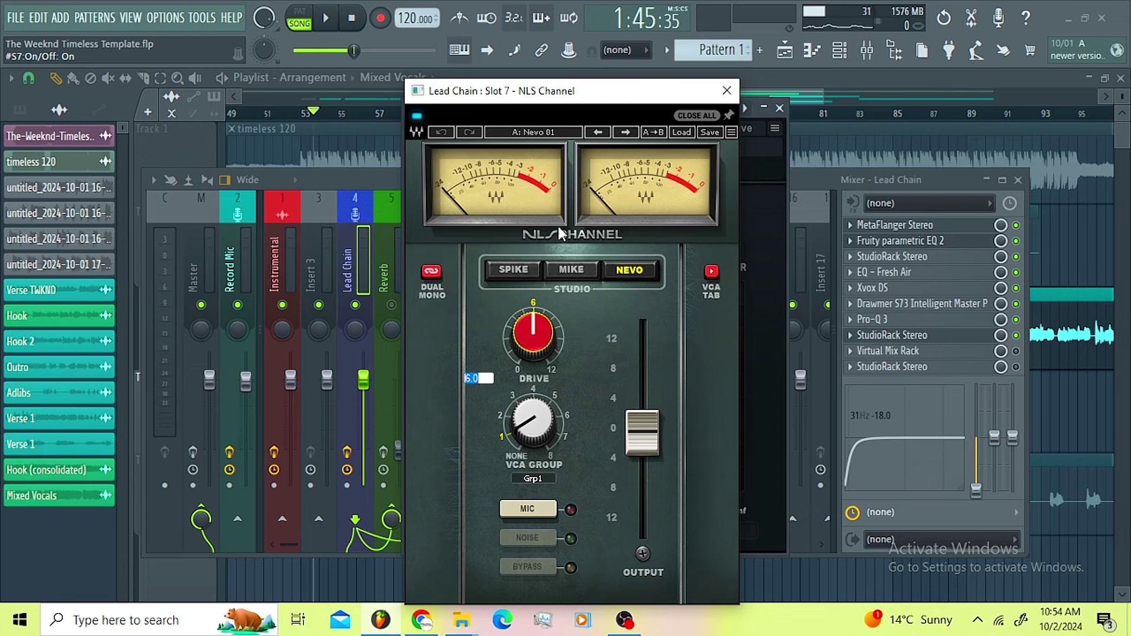
click(328, 17)
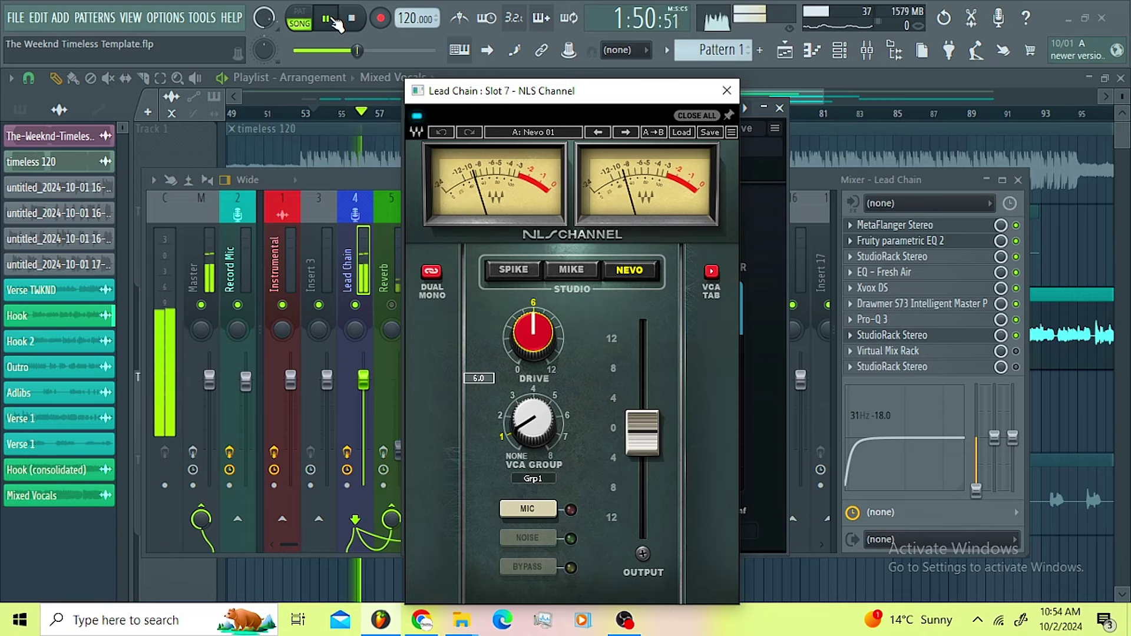
click(726, 90)
key(space)
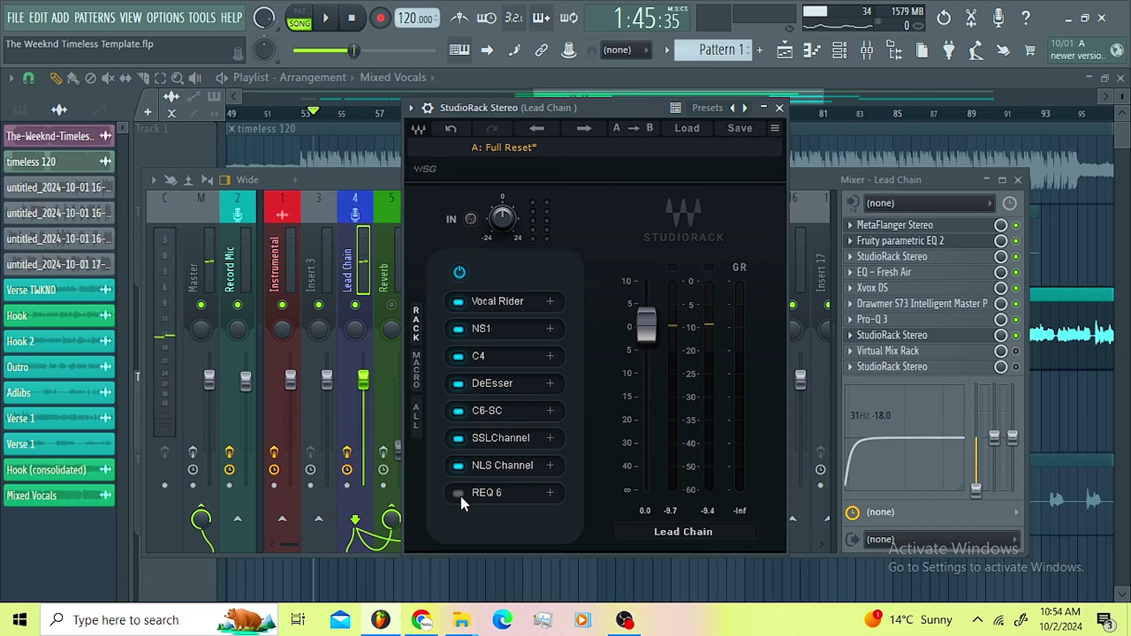
- Enable the REQ 6 in StudioRack's eighth slot, compare it bypassed and active on the vocals, and close its window
click(458, 494)
click(488, 494)
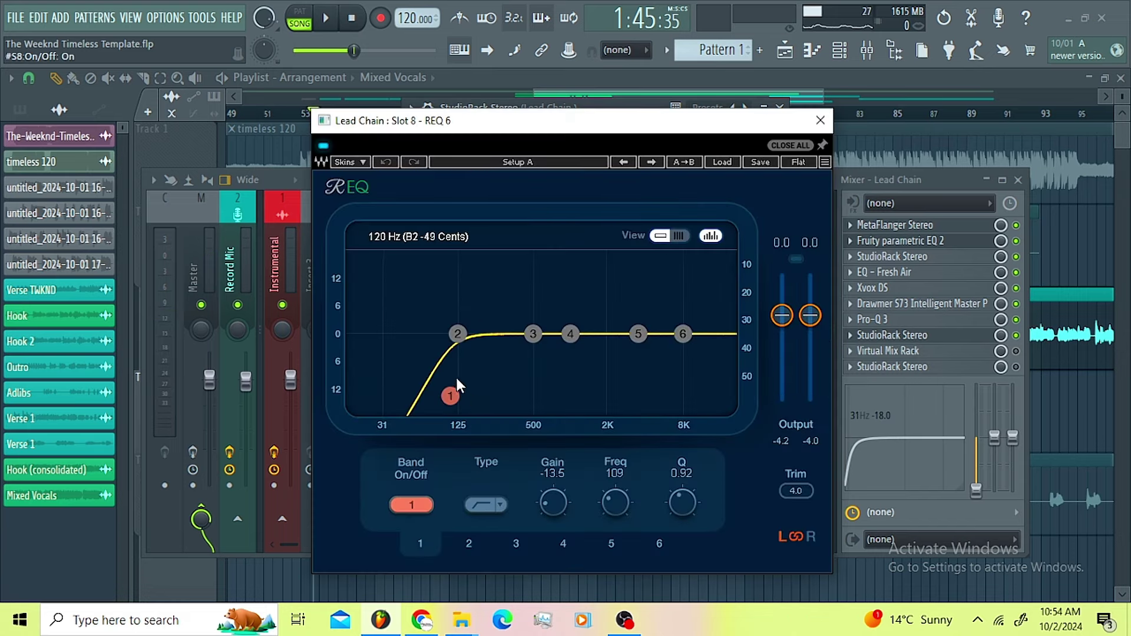
click(329, 26)
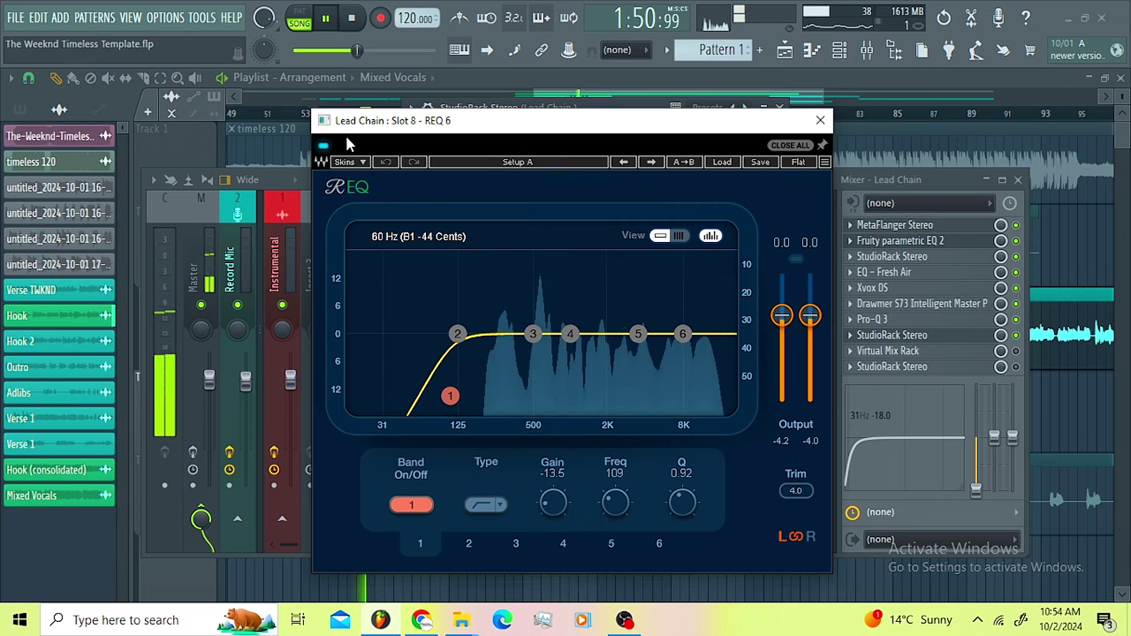
click(325, 147)
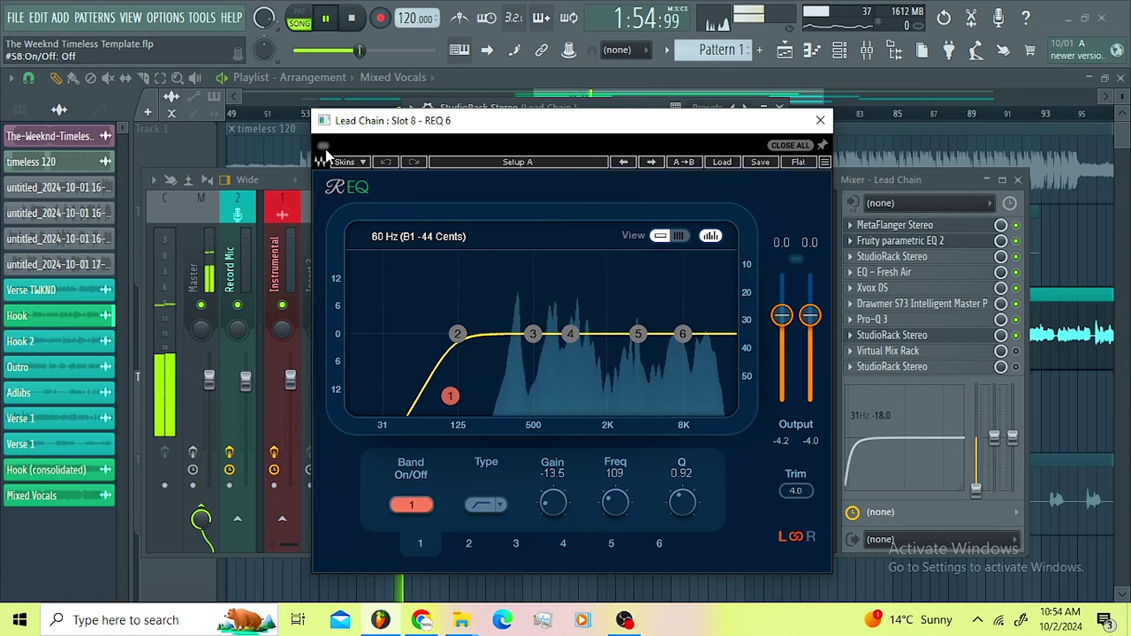
click(326, 148)
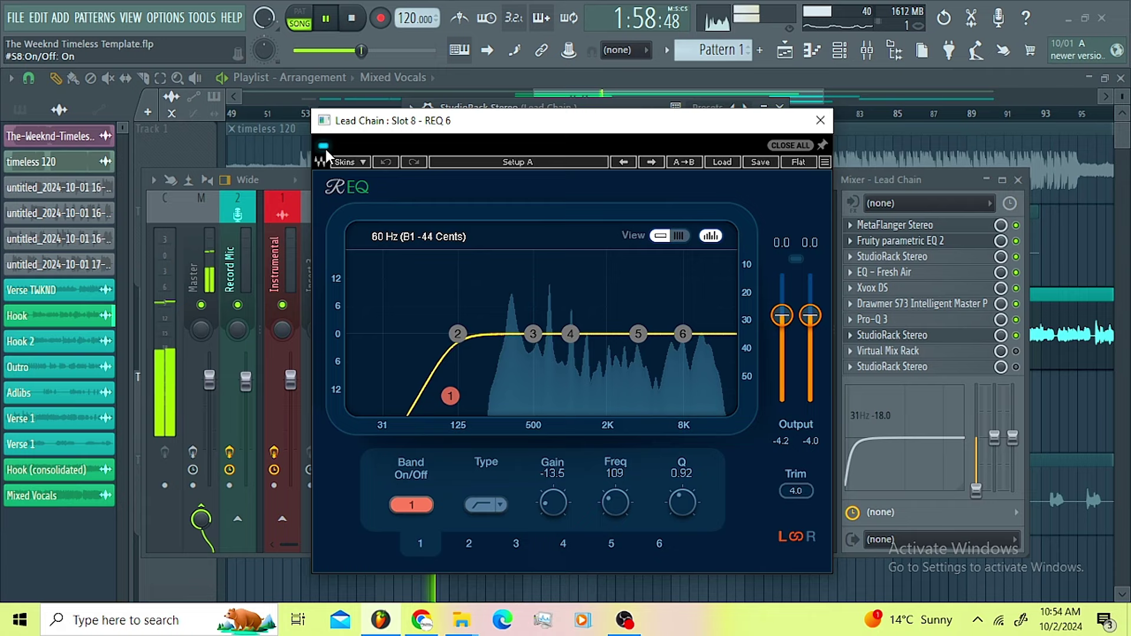
key(space)
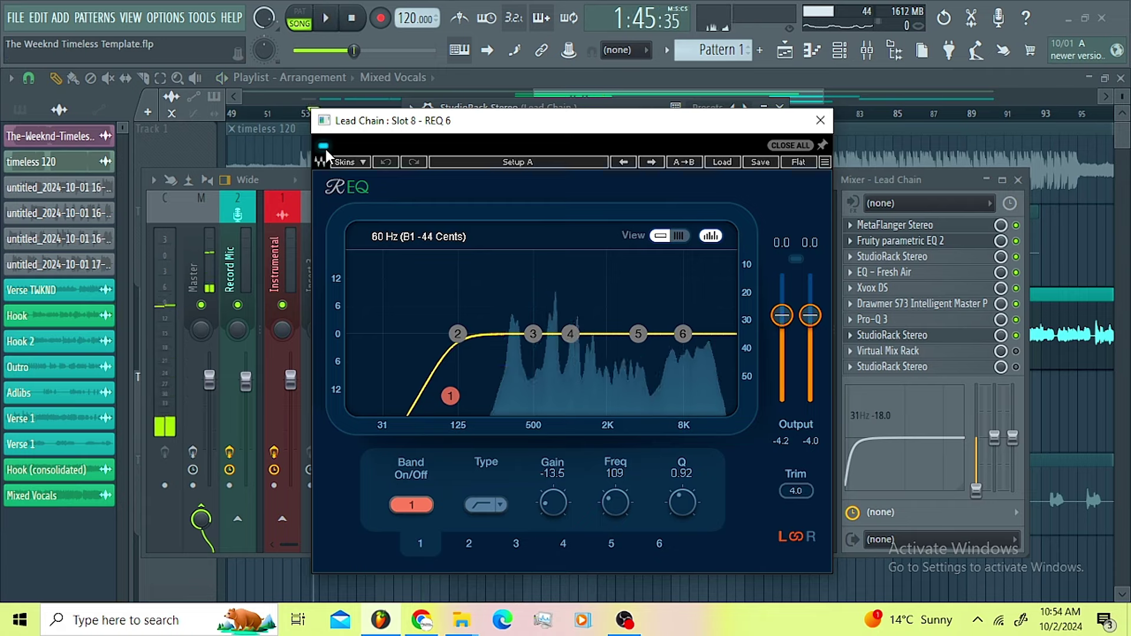
click(819, 121)
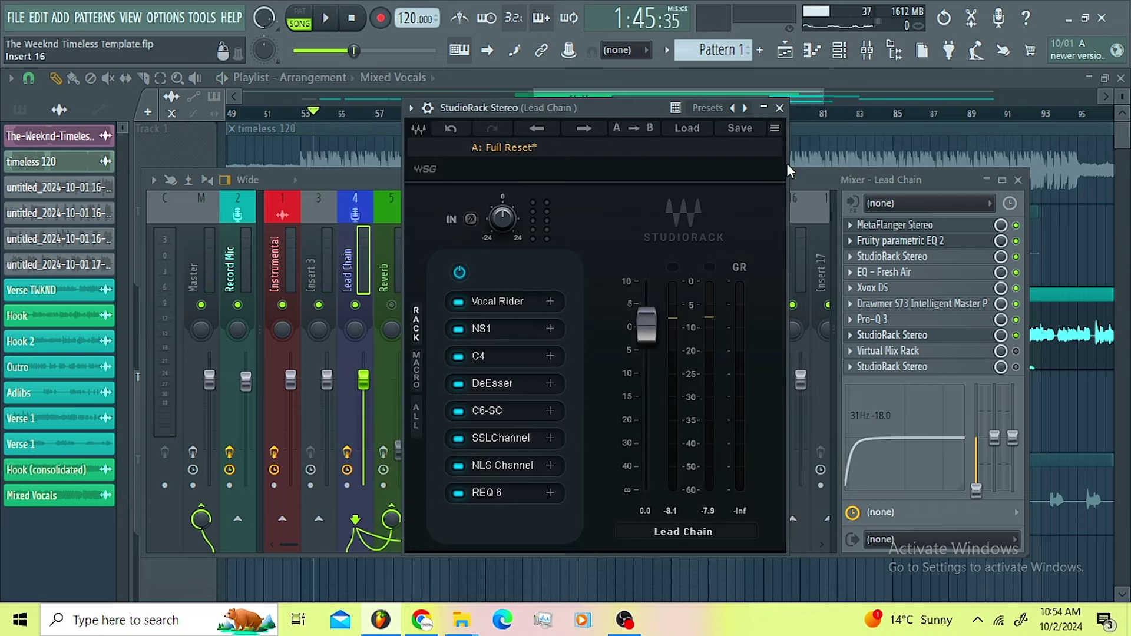
- Close the StudioRack and compare the vocals with that whole rack switched off and on in the Lead Chain
click(780, 108)
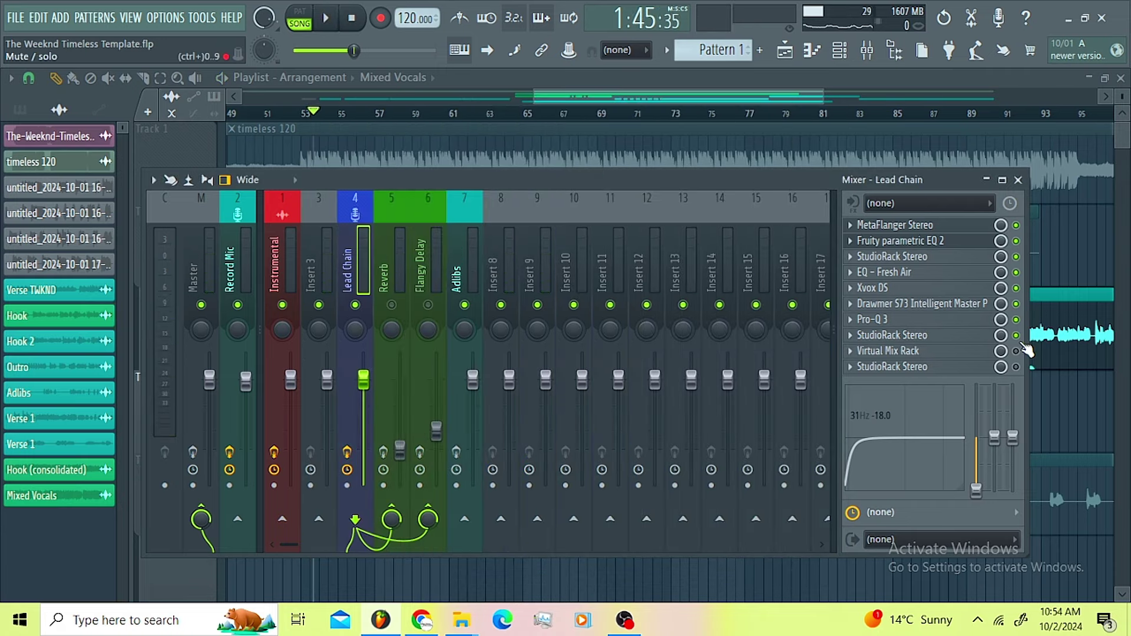
key(space)
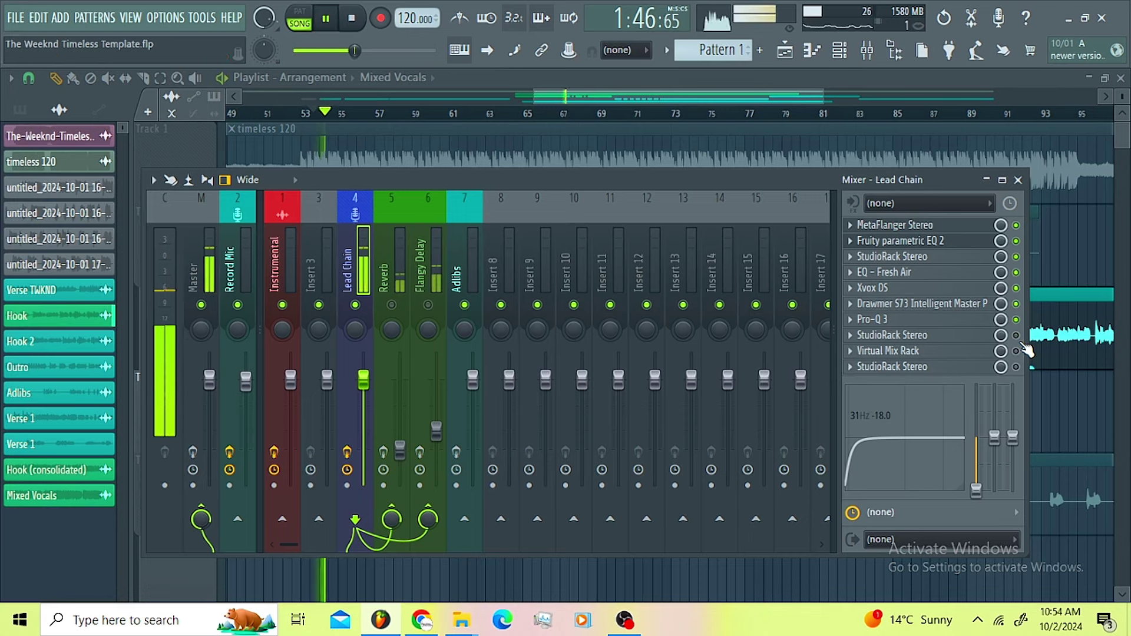
key(space)
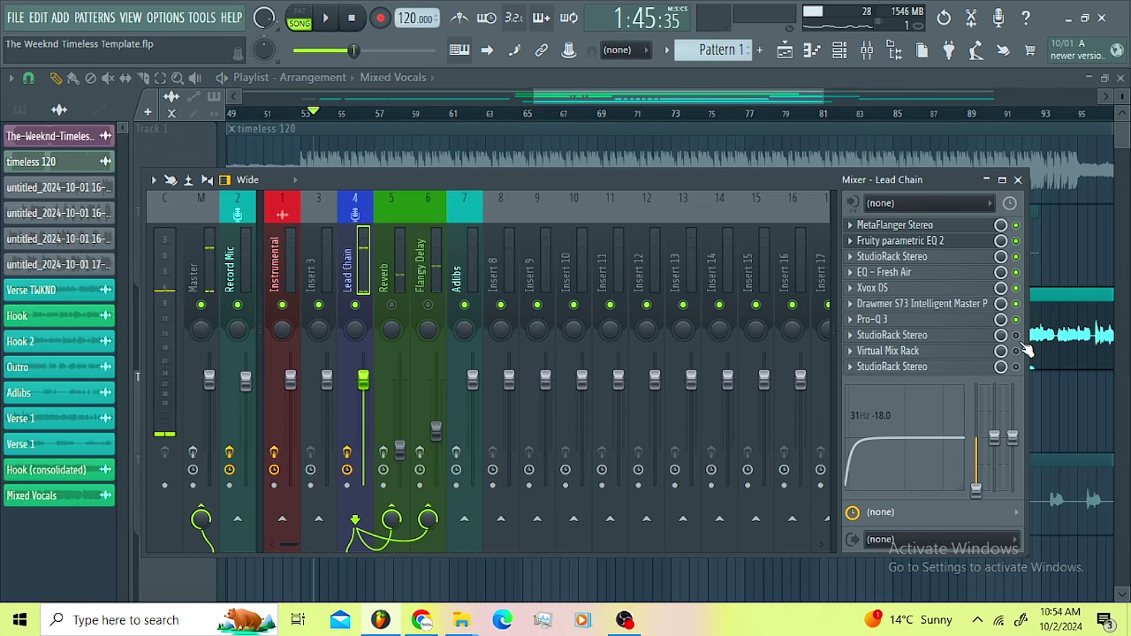
click(1016, 336)
key(space)
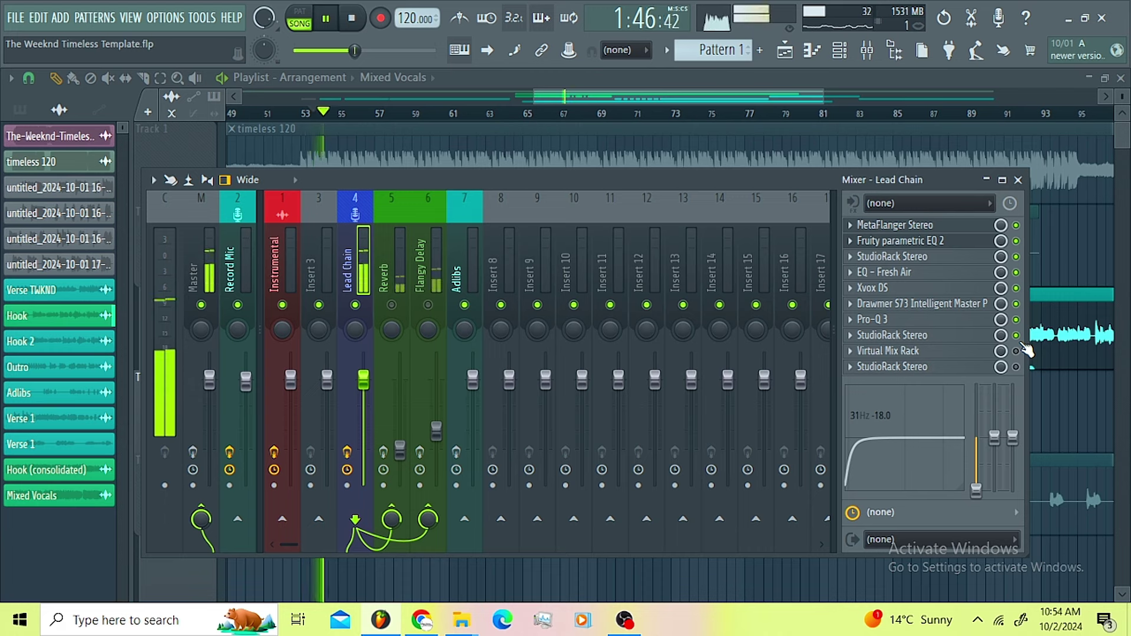
key(space)
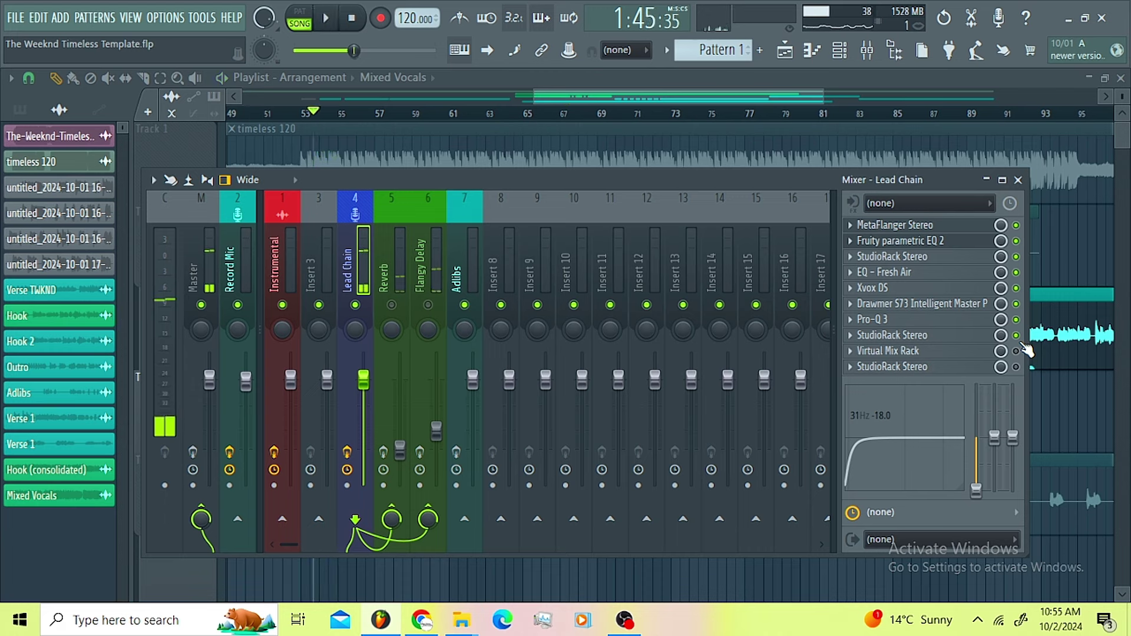
- Enable the Virtual Mix Rack on the Lead Chain and inspect the FG-73 module's virtual drive and trim
click(1016, 351)
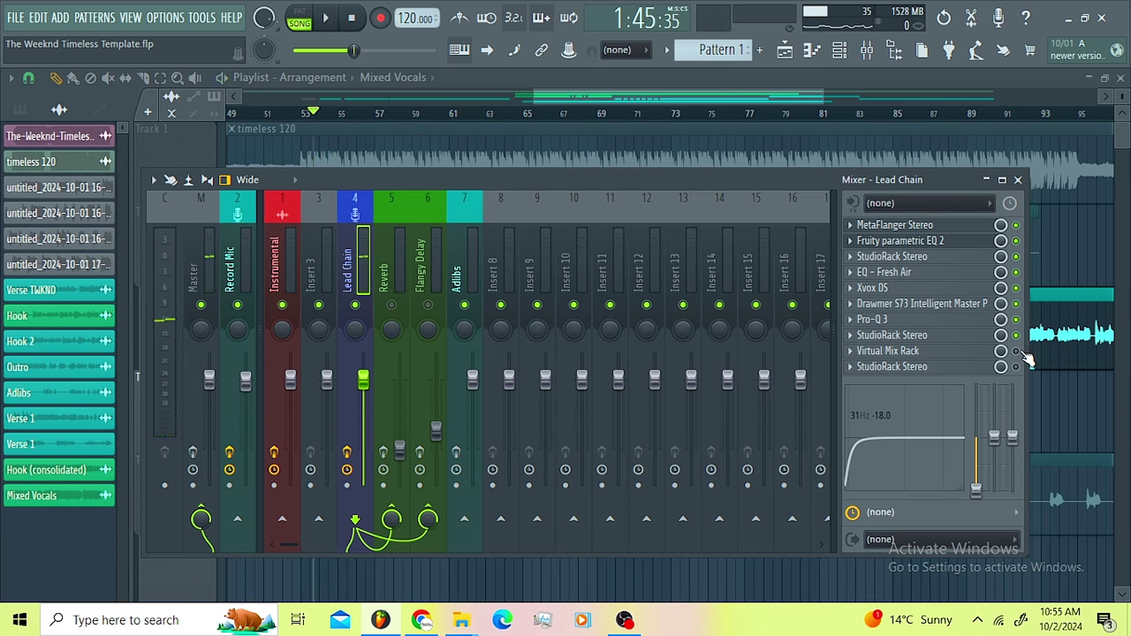
click(950, 353)
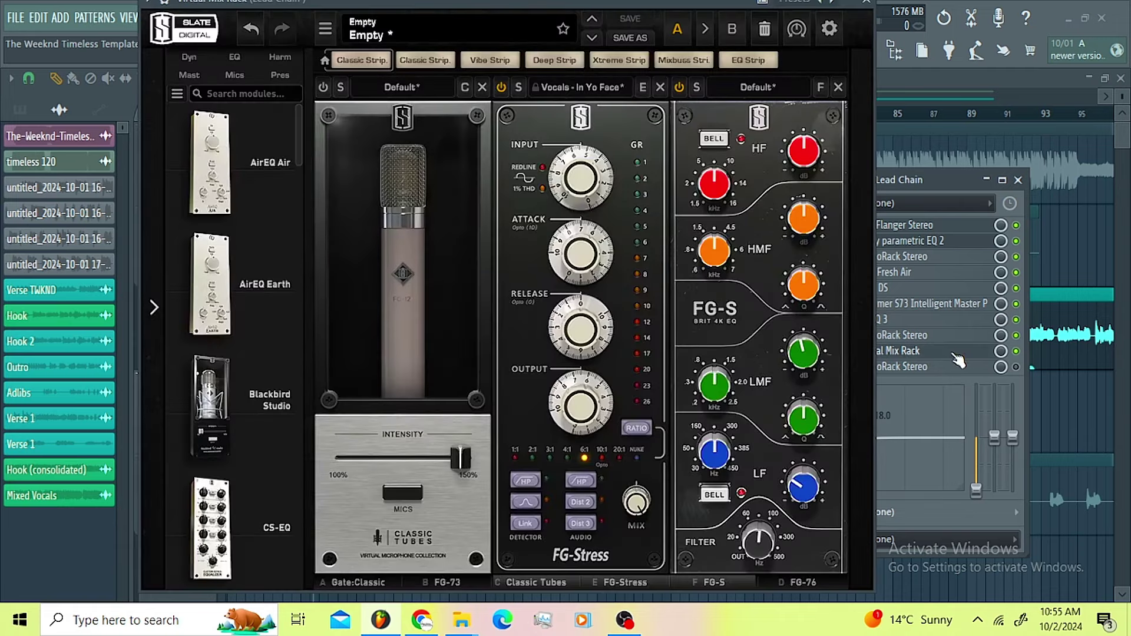
click(375, 584)
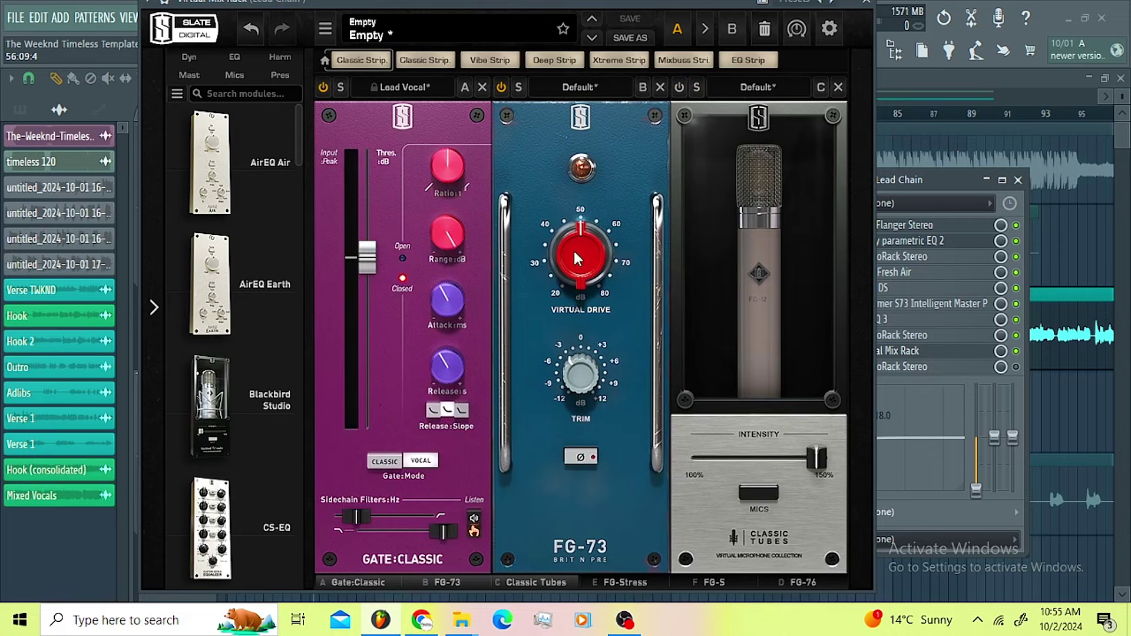
drag(581, 226, 581, 274)
drag(584, 377, 585, 376)
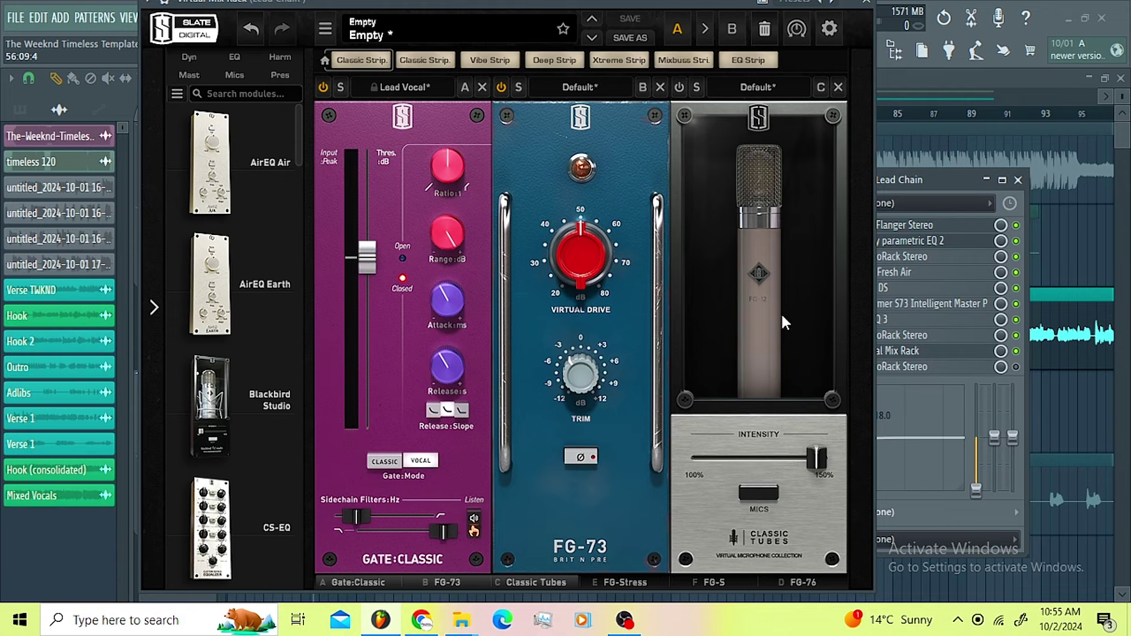
- Set the FG-Stress compressor's input to 5.40 in the Virtual Mix Rack
click(622, 581)
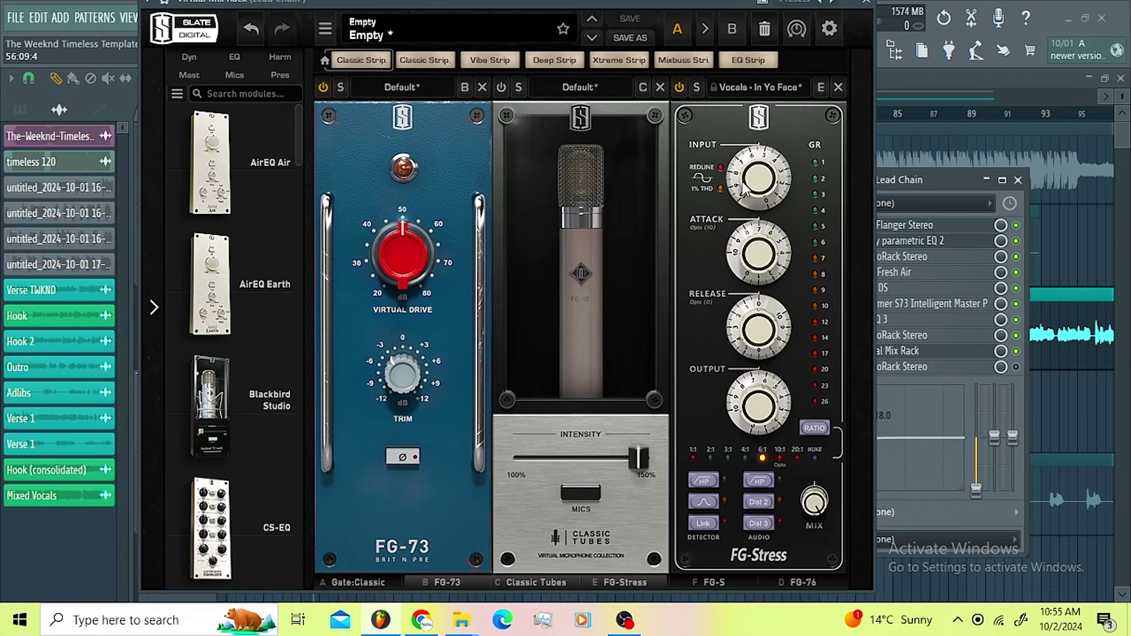
mouse_move(749, 184)
scroll(757, 183, up, 1)
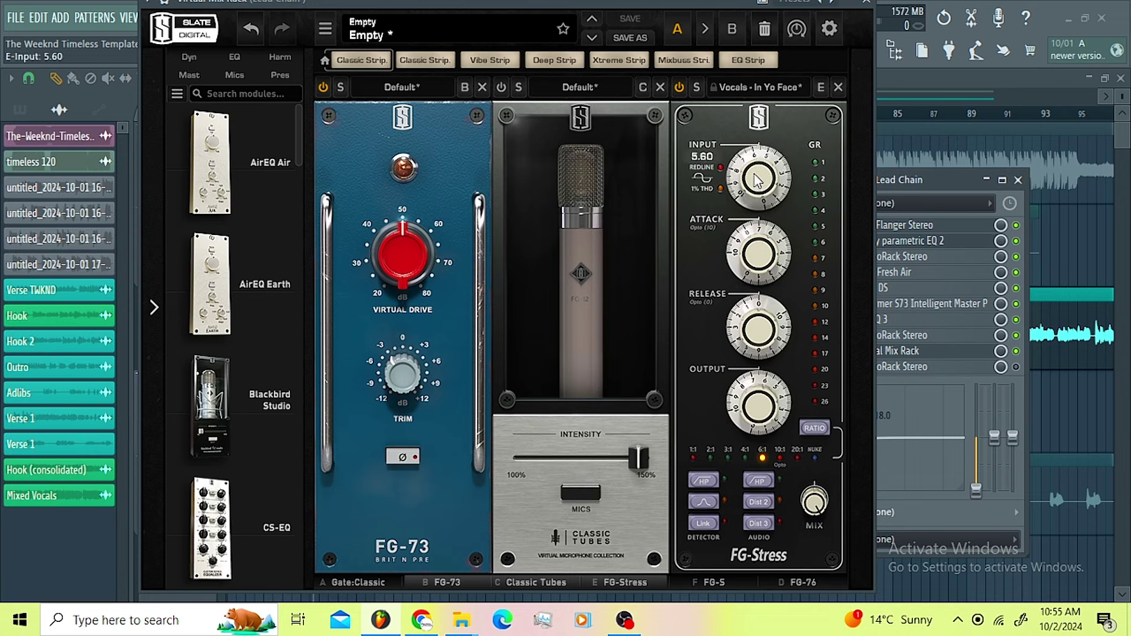
scroll(756, 179, down, 1)
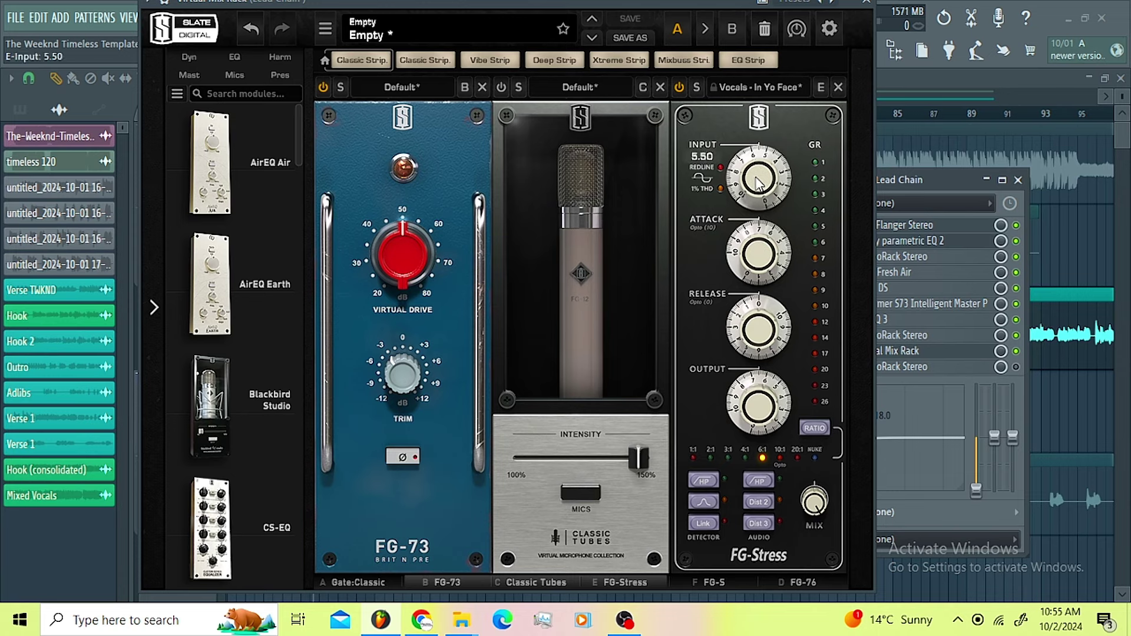
scroll(756, 182, down, 1)
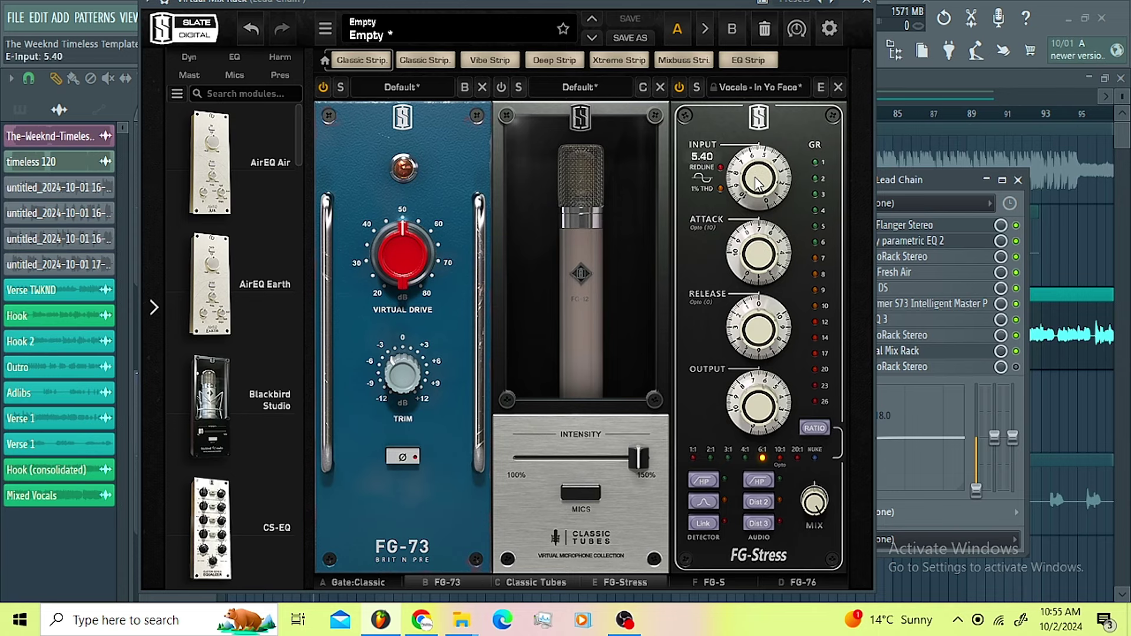
- Review the FG-S and FG-76 modules, toggle the FG-76's phase reverse, and close the Virtual Mix Rack
click(720, 583)
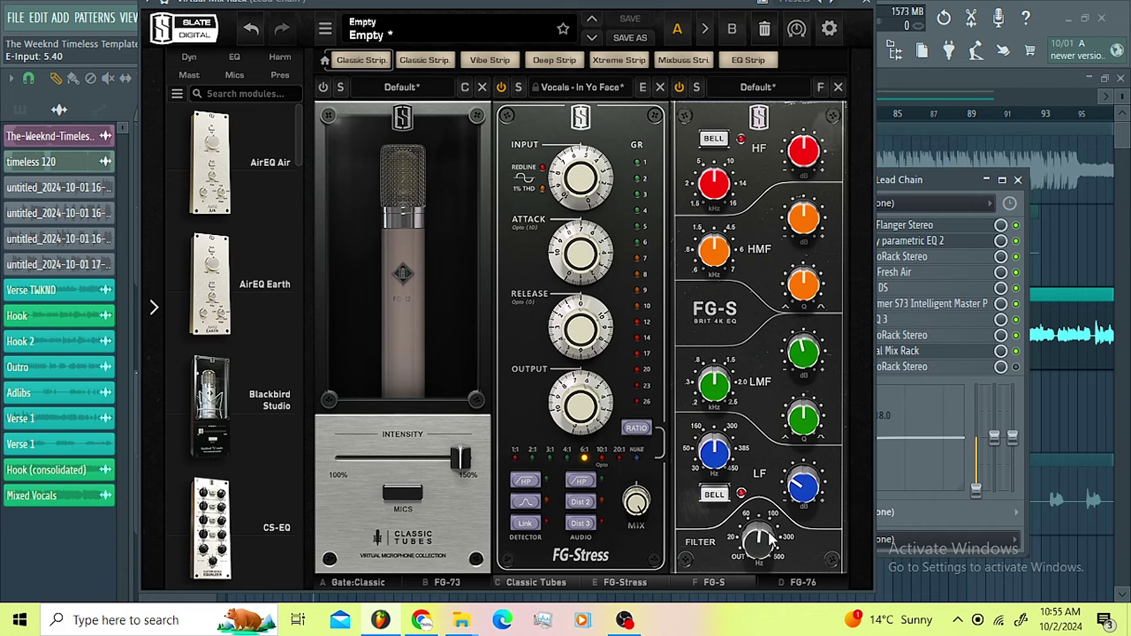
mouse_move(773, 543)
click(801, 584)
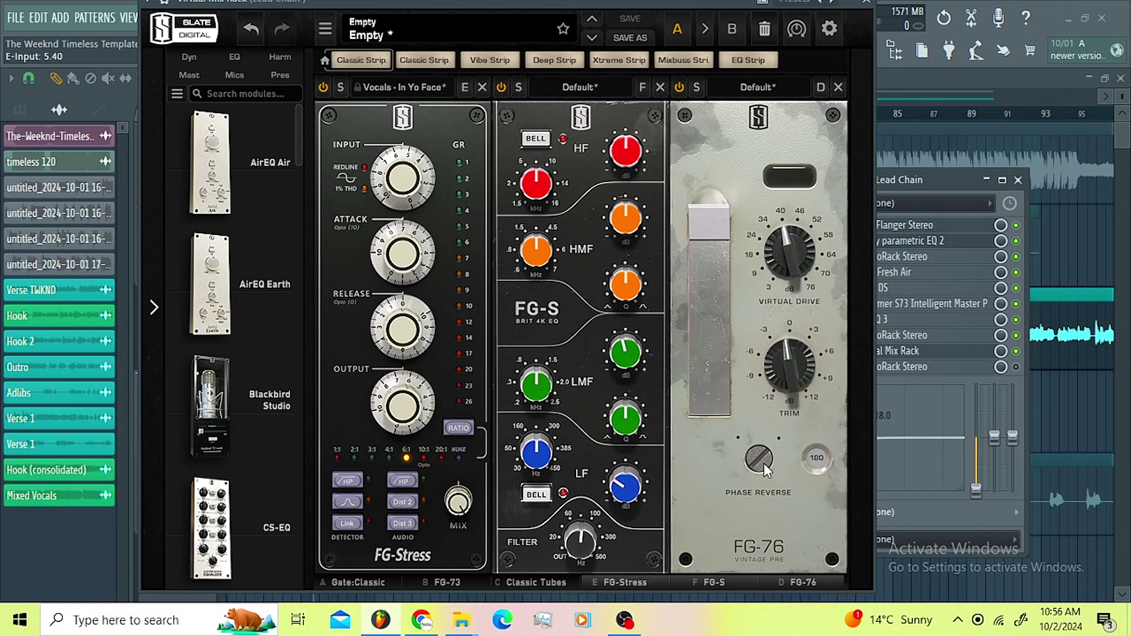
click(817, 460)
mouse_move(796, 374)
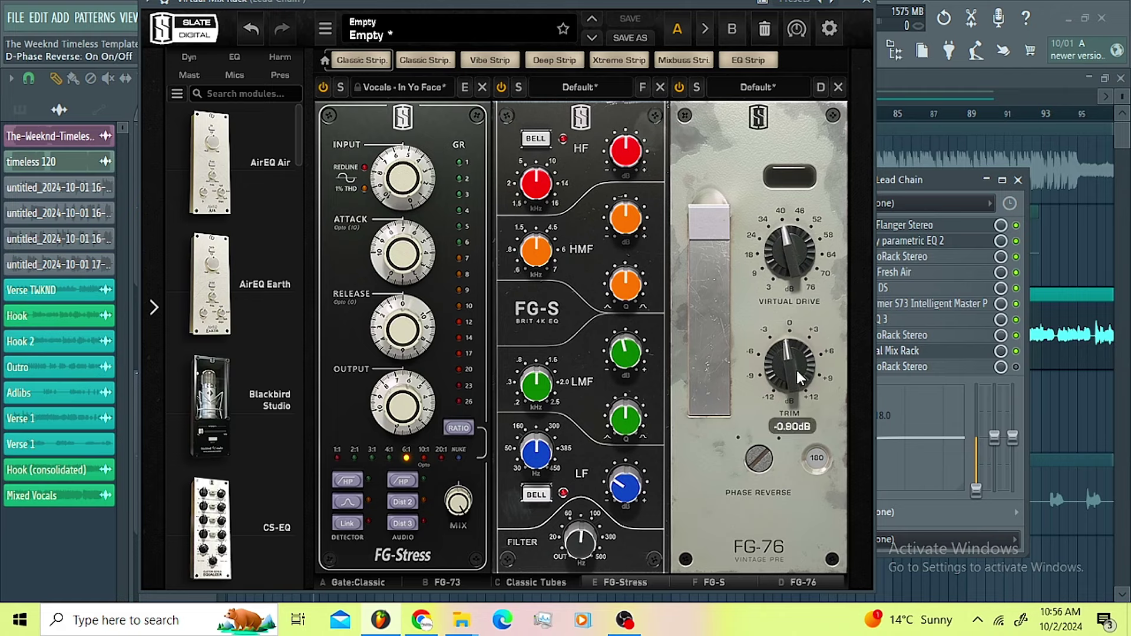
click(868, 6)
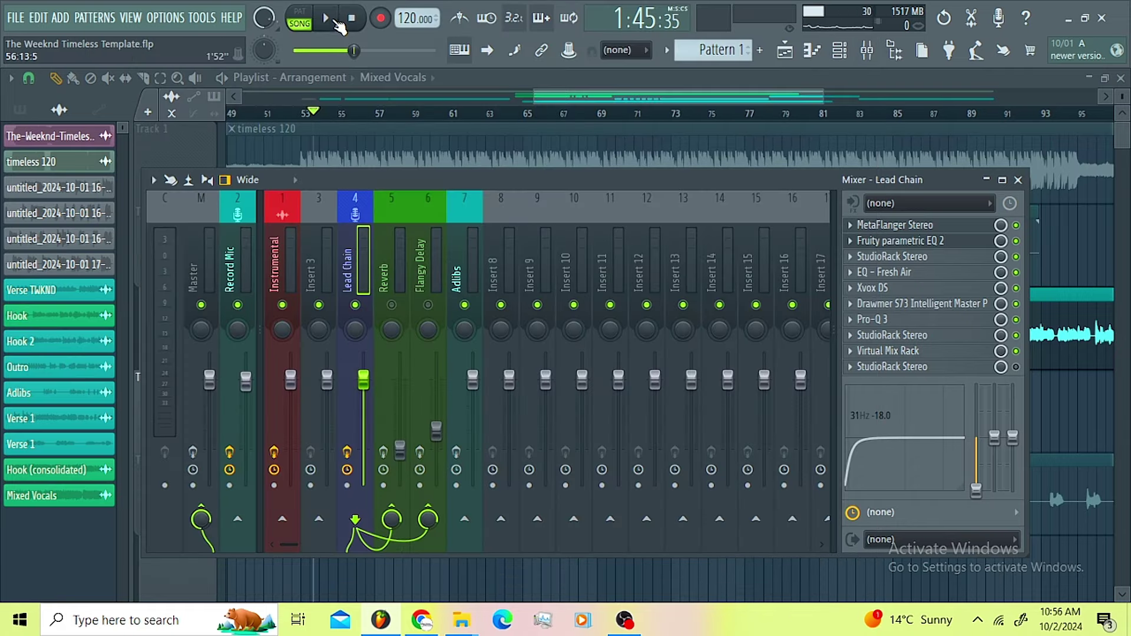
- Audition the vocals with the Virtual Mix Rack bypassed and active
click(333, 19)
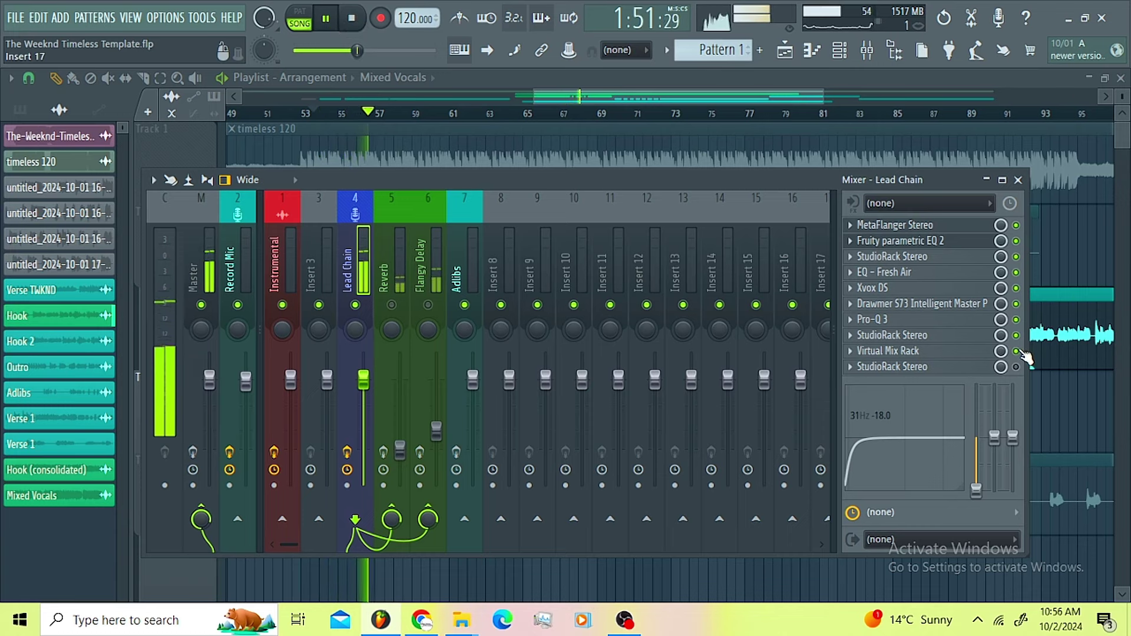
key(space)
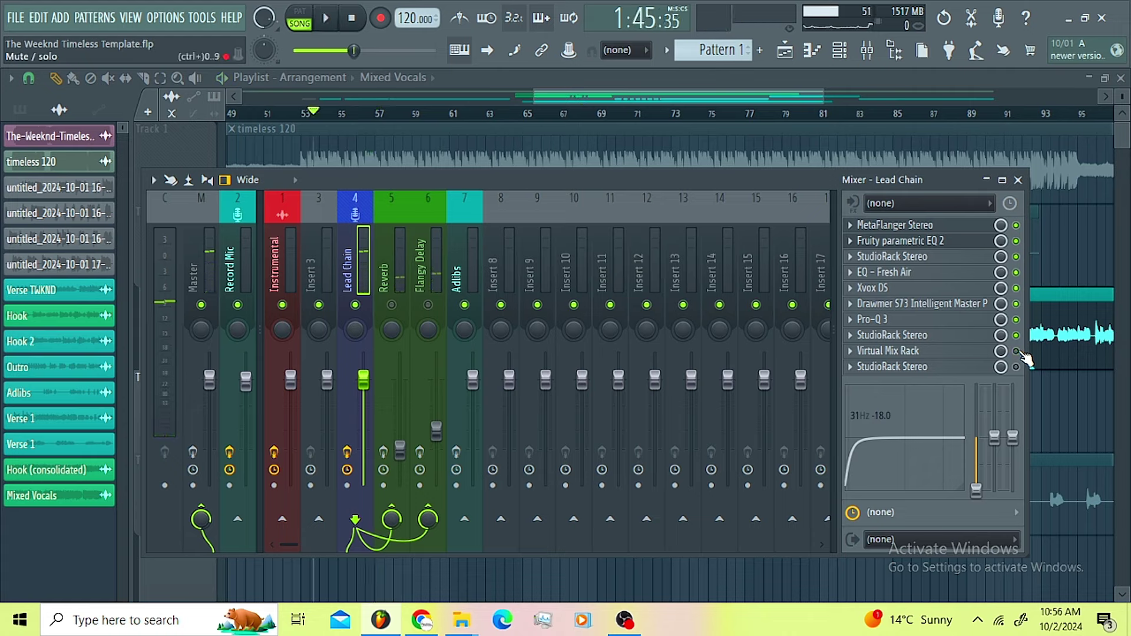
key(space)
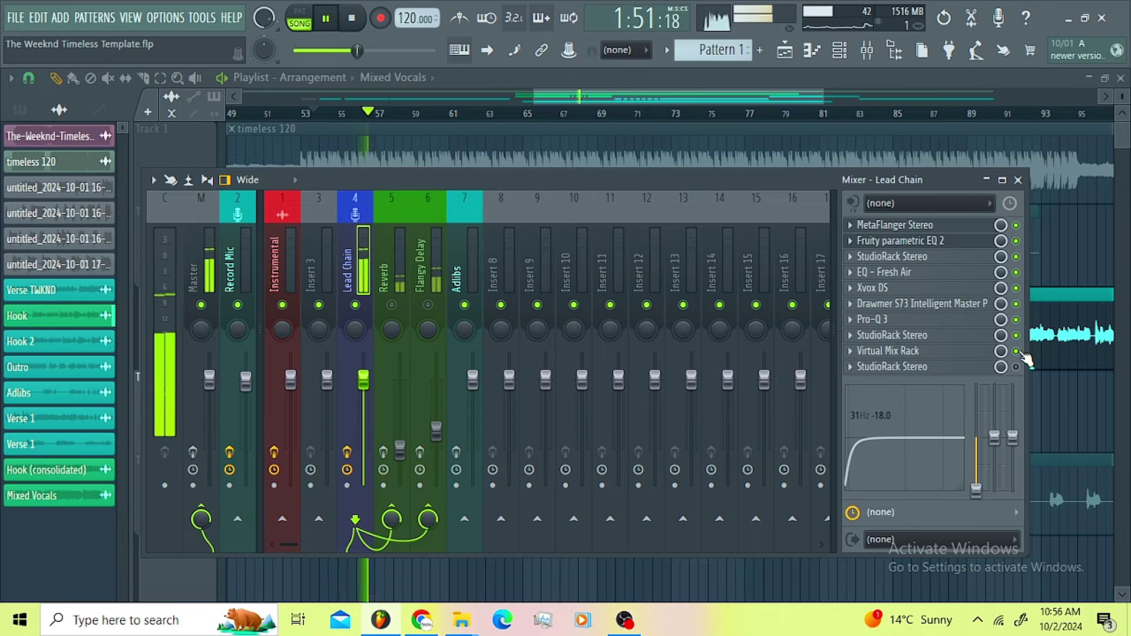
key(space)
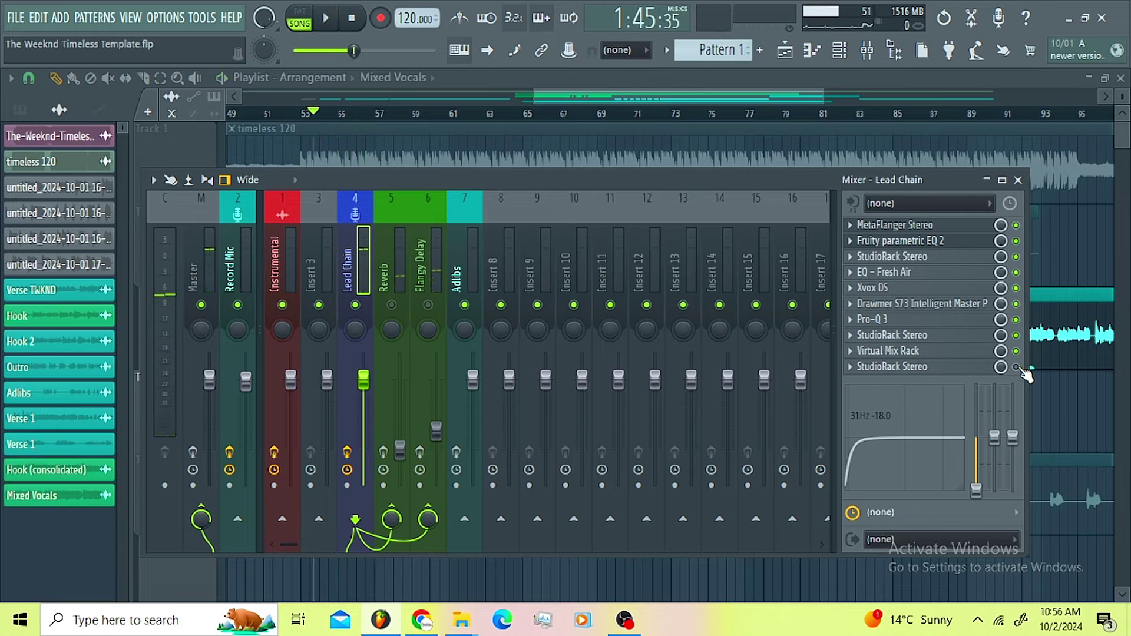
- Enable the last StudioRack of the Lead Chain and inspect its dbx-160 output gain and NS1 noise suppression settings
click(958, 367)
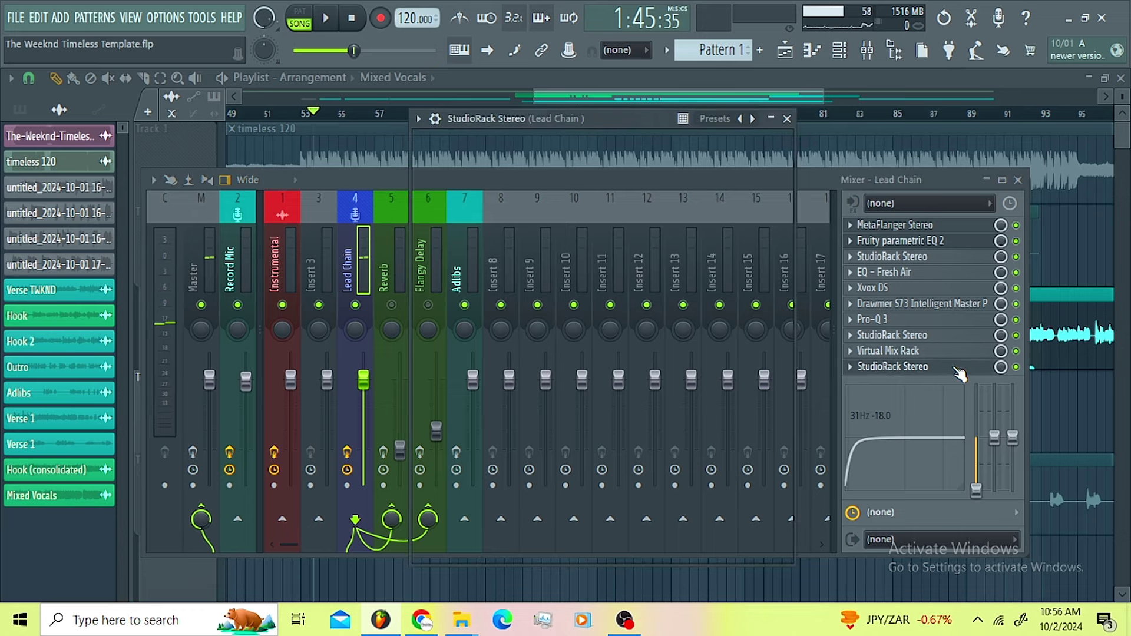
drag(601, 125, 584, 118)
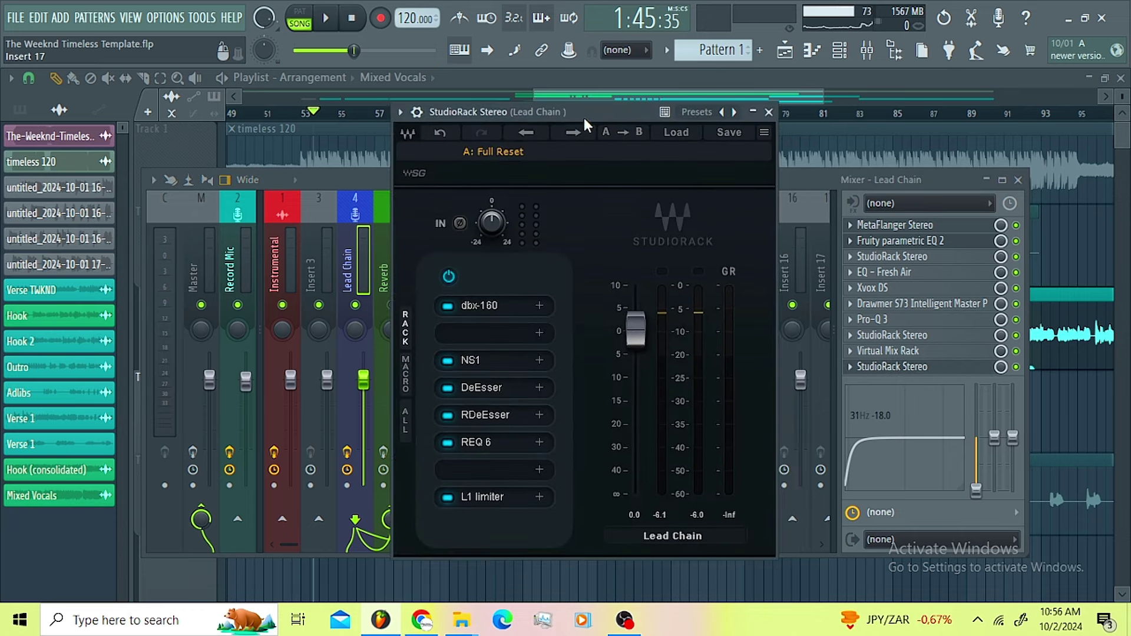
click(475, 305)
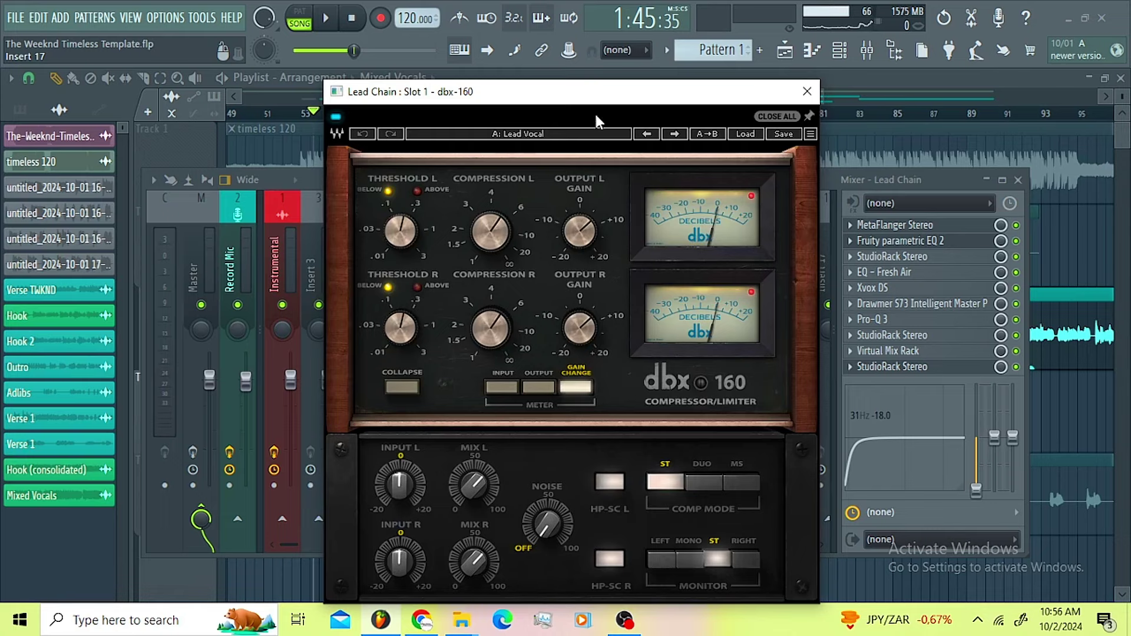
drag(588, 97, 584, 77)
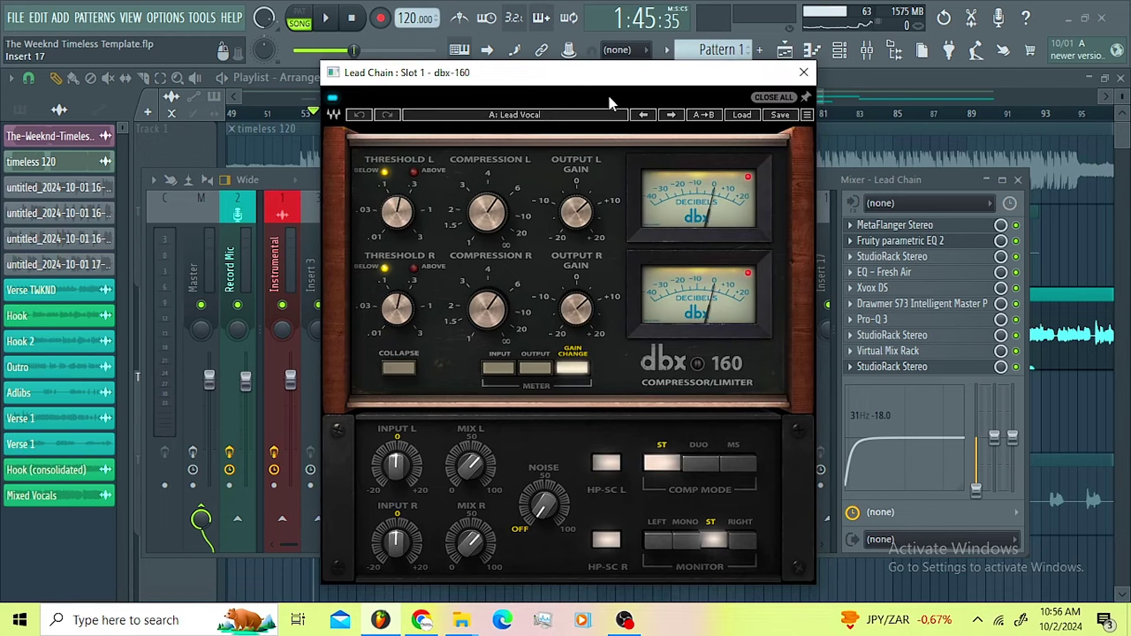
click(571, 222)
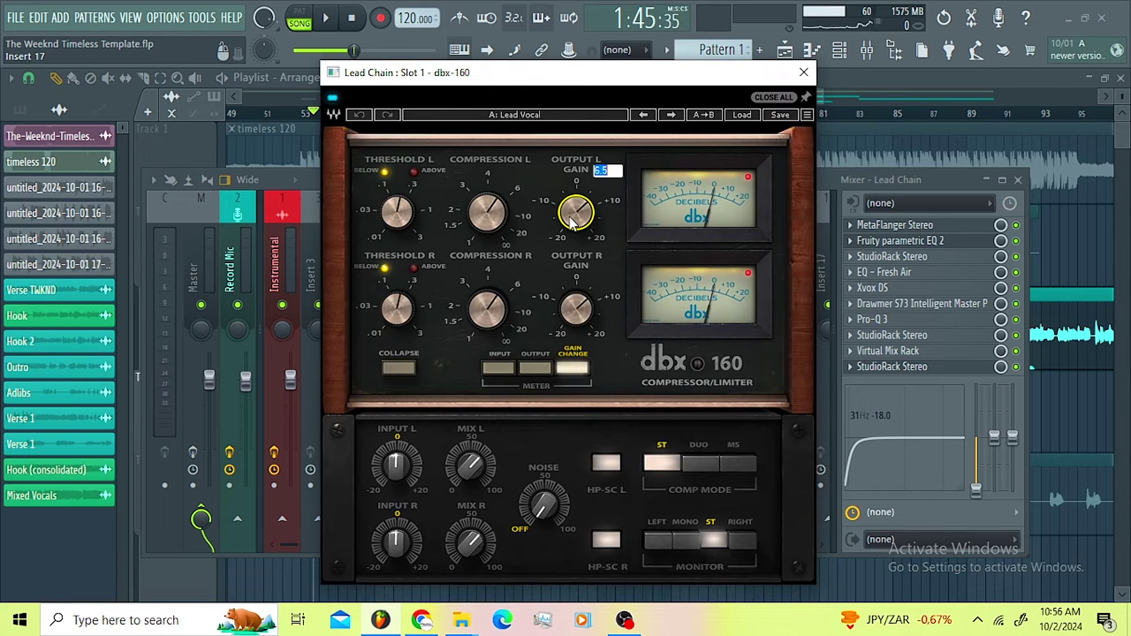
click(803, 72)
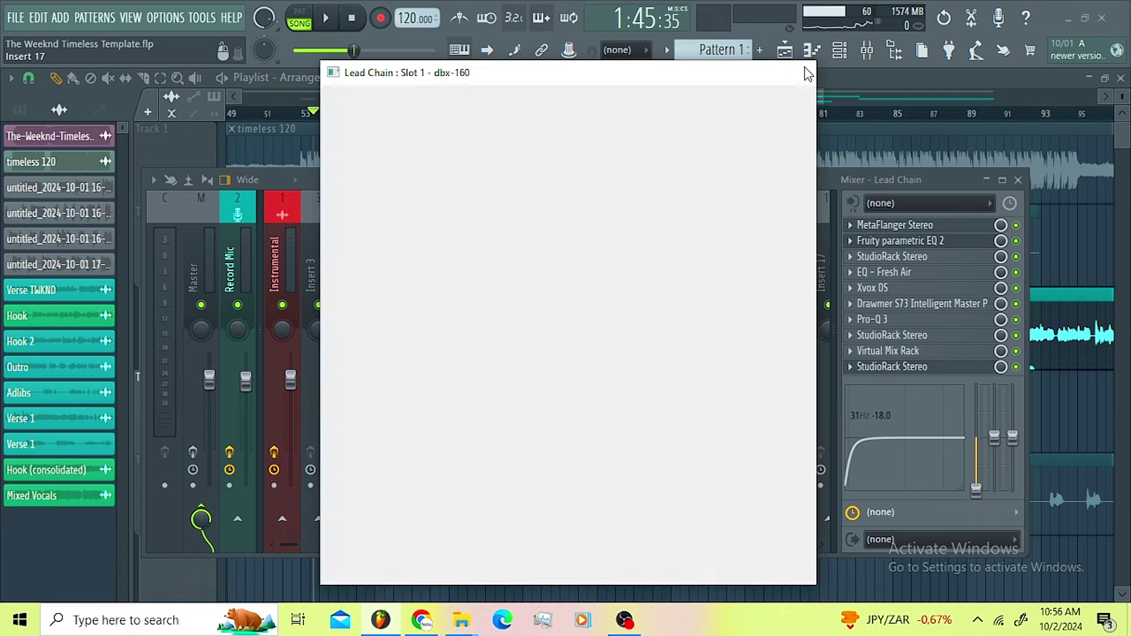
click(474, 356)
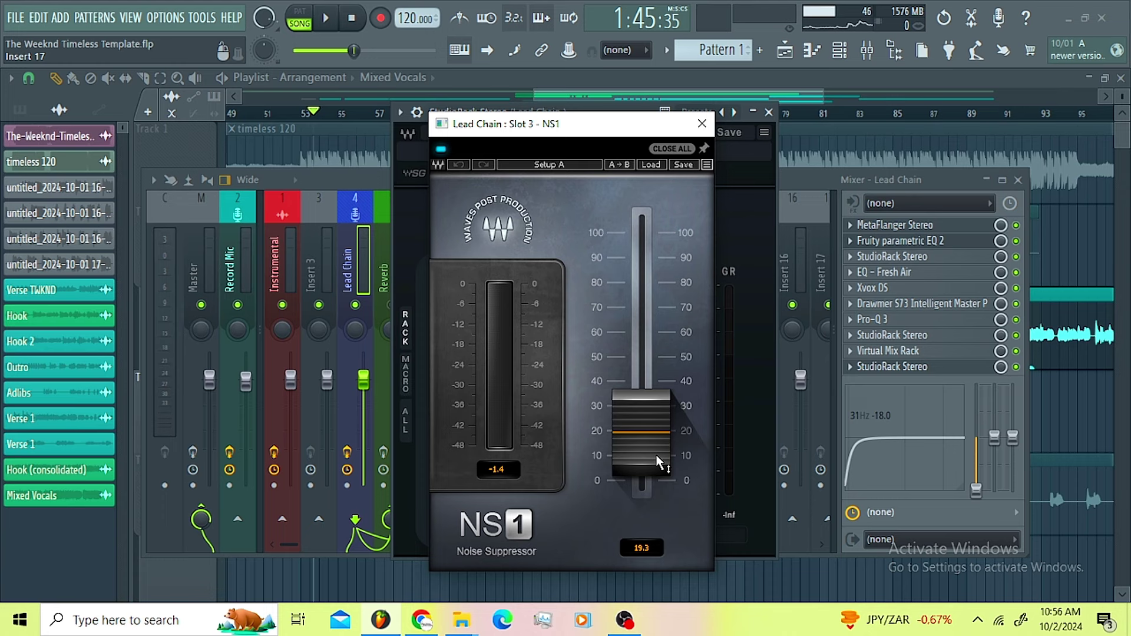
click(701, 128)
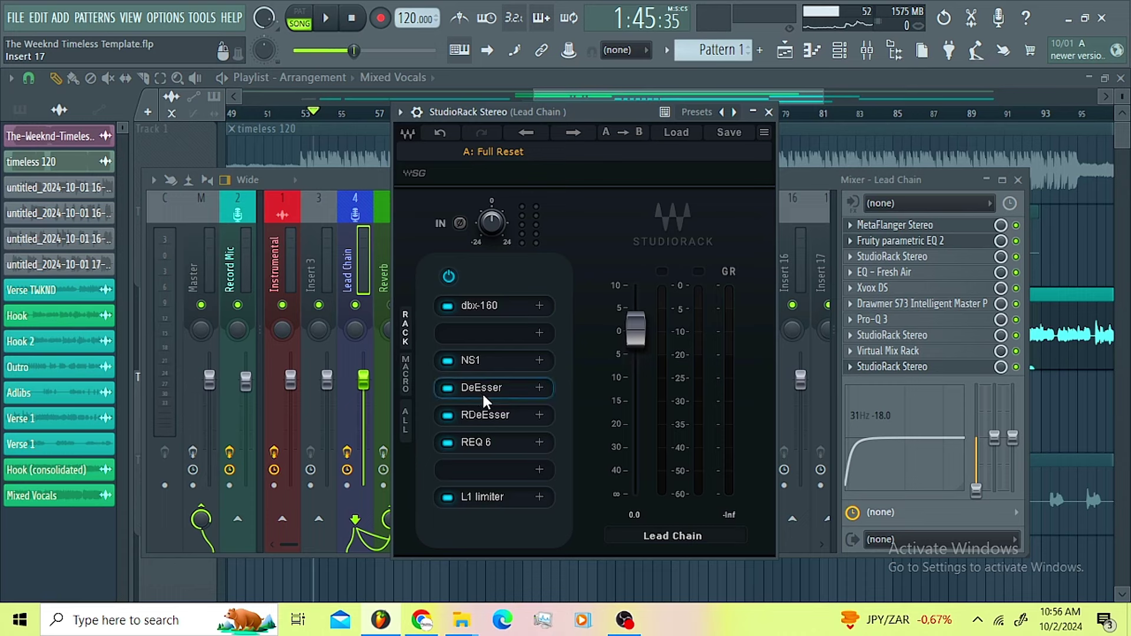
- Audition the DeEsser in the Lead Chain rack with its monitor on S-Chain and back on Audio, and close it
click(482, 391)
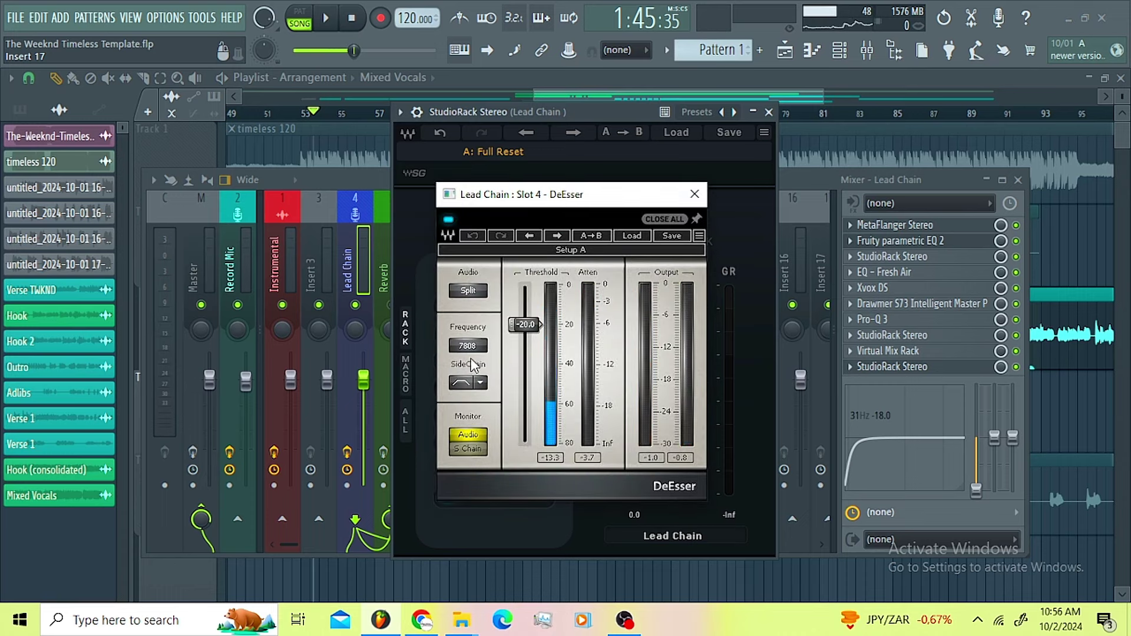
click(468, 449)
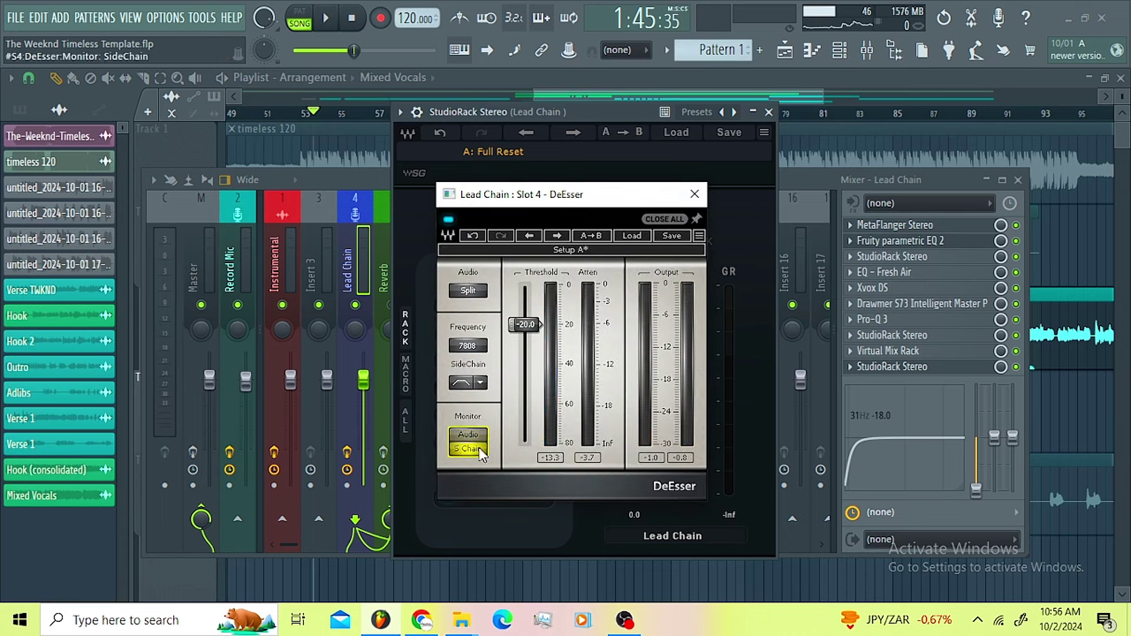
key(space)
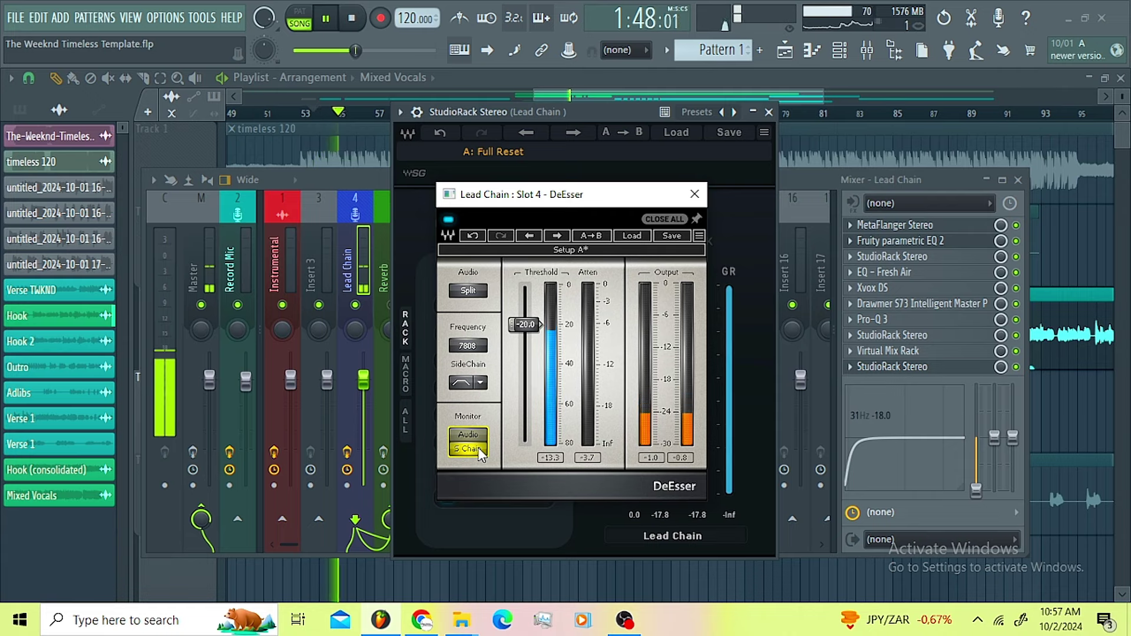
key(space)
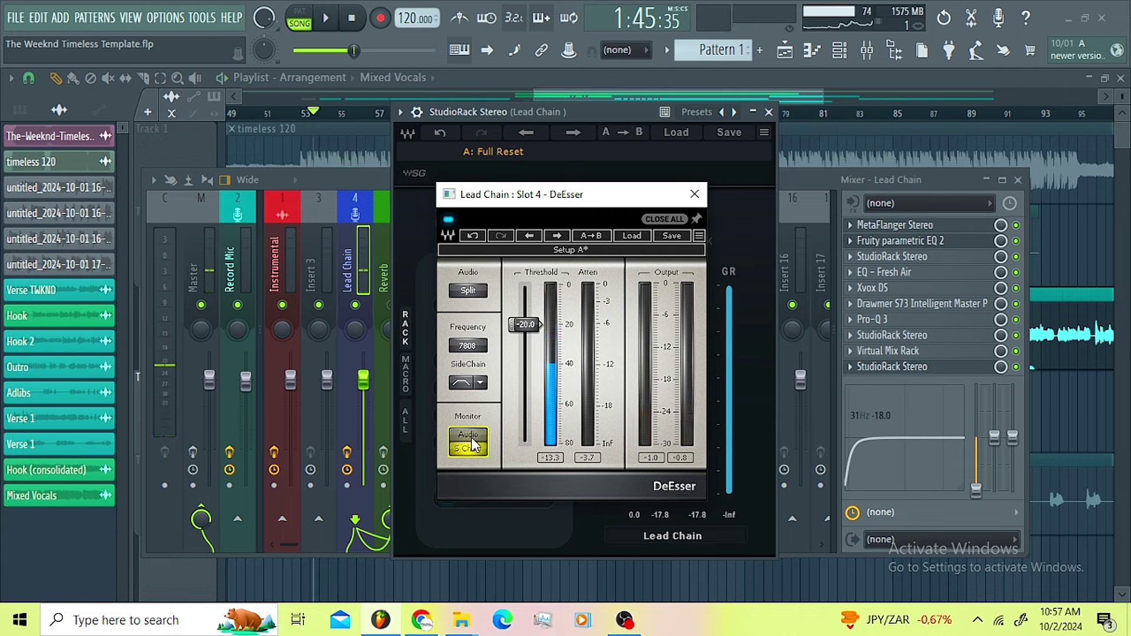
click(473, 448)
key(space)
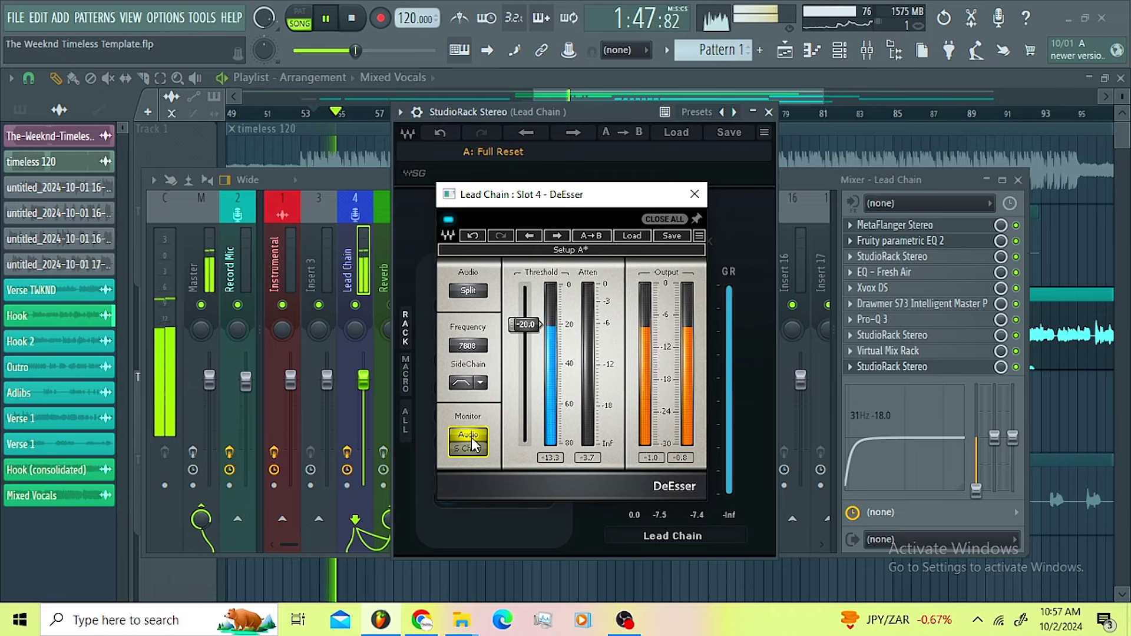
key(space)
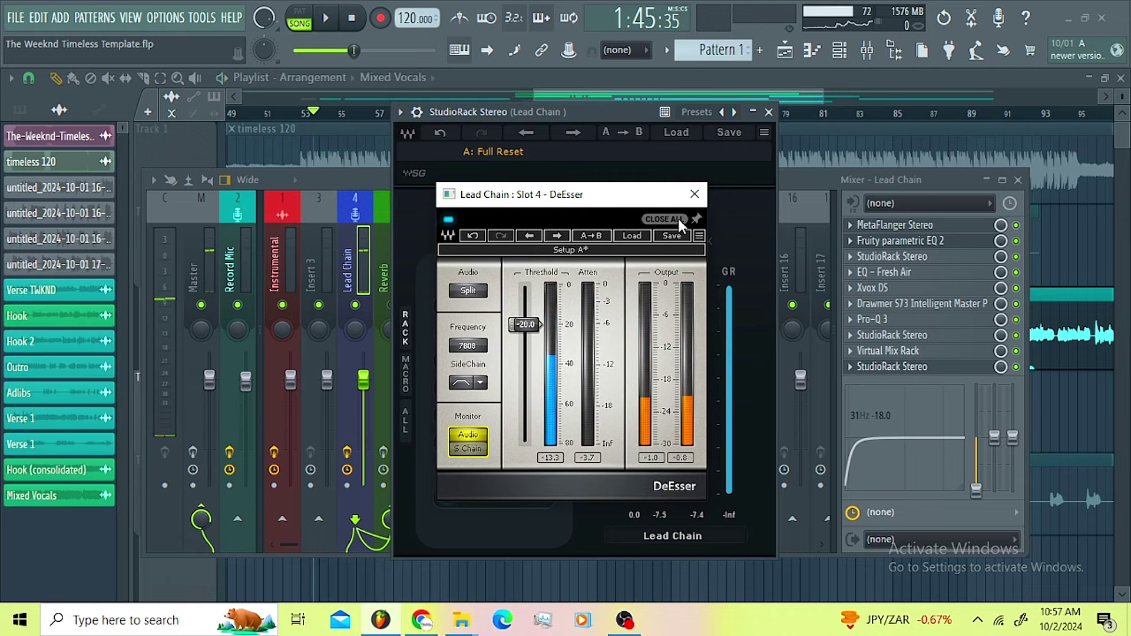
click(694, 194)
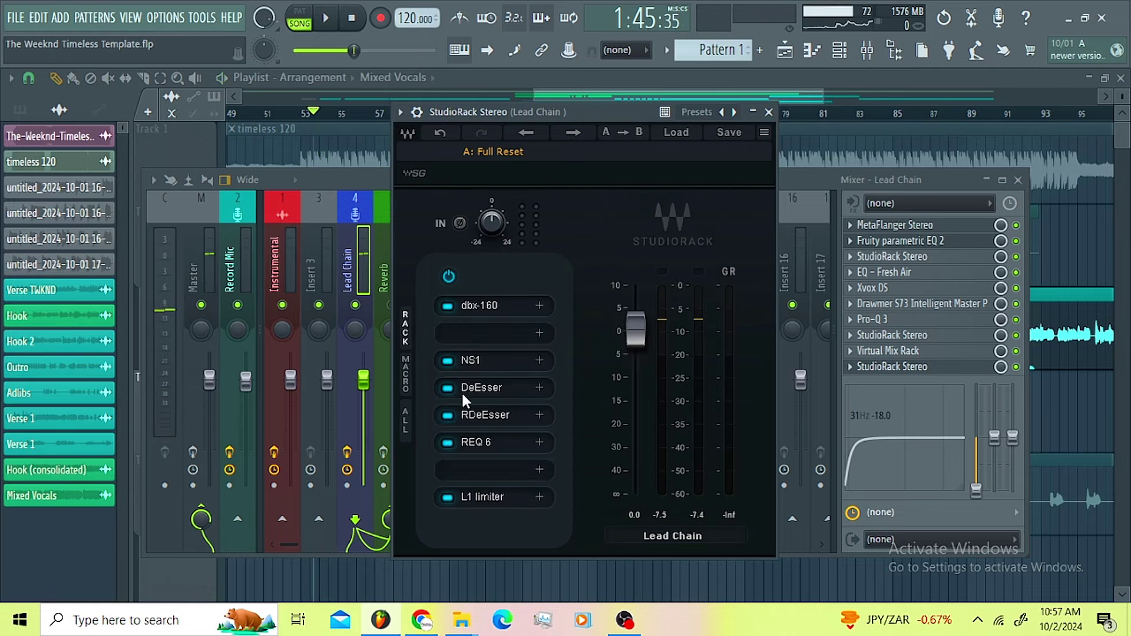
- Turn on sidechain monitoring in the RDeEsser, audition the vocals, and close the plugin
click(486, 414)
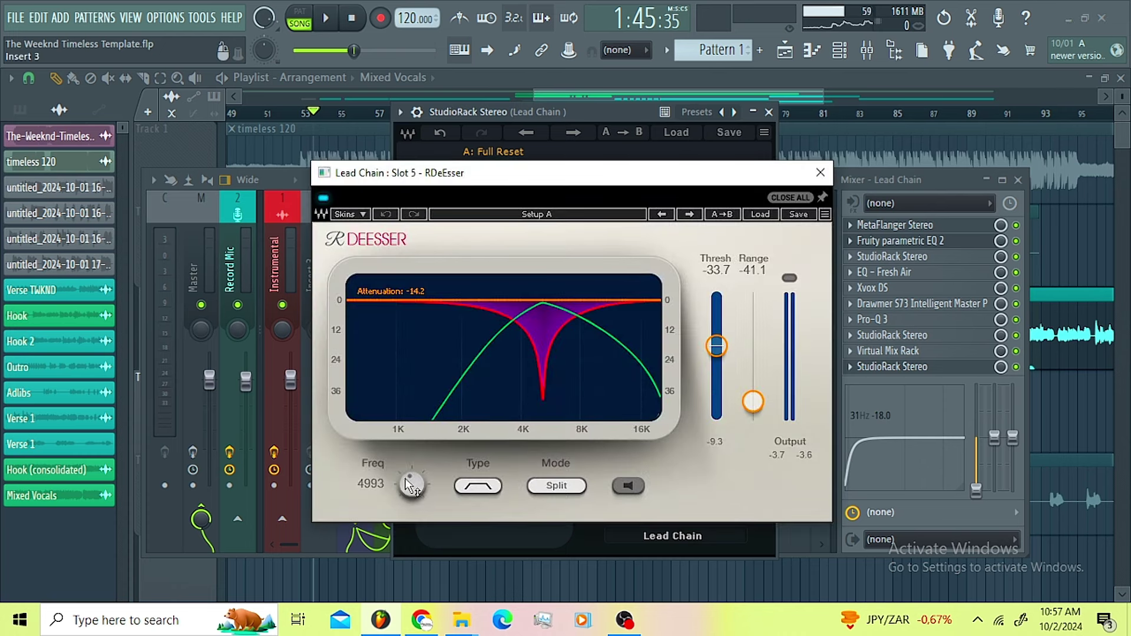
click(626, 487)
key(space)
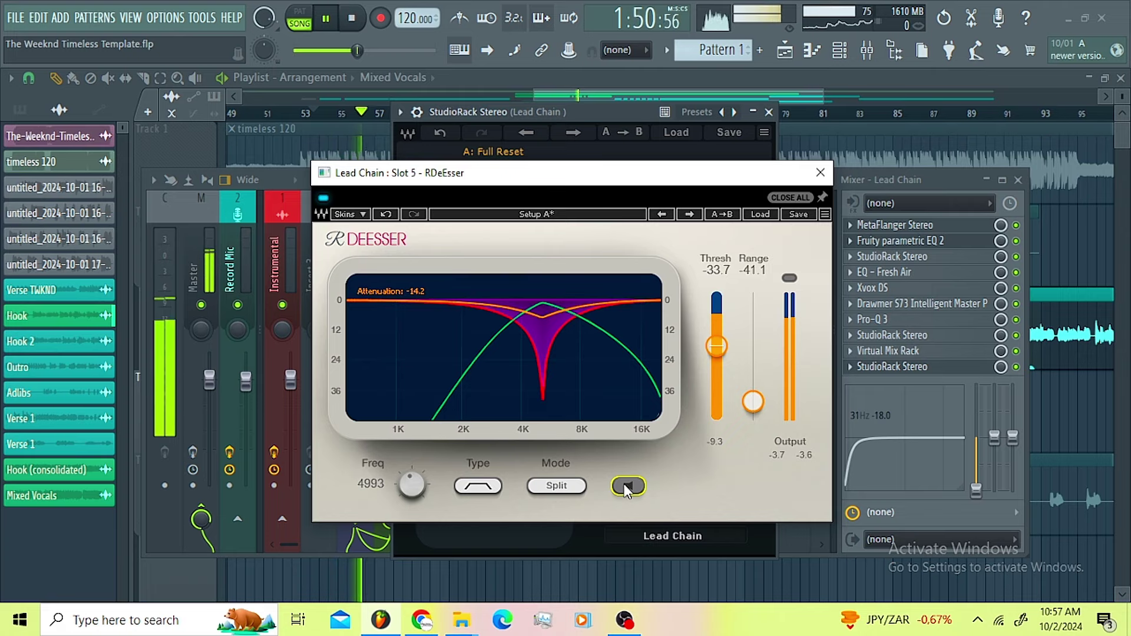
key(space)
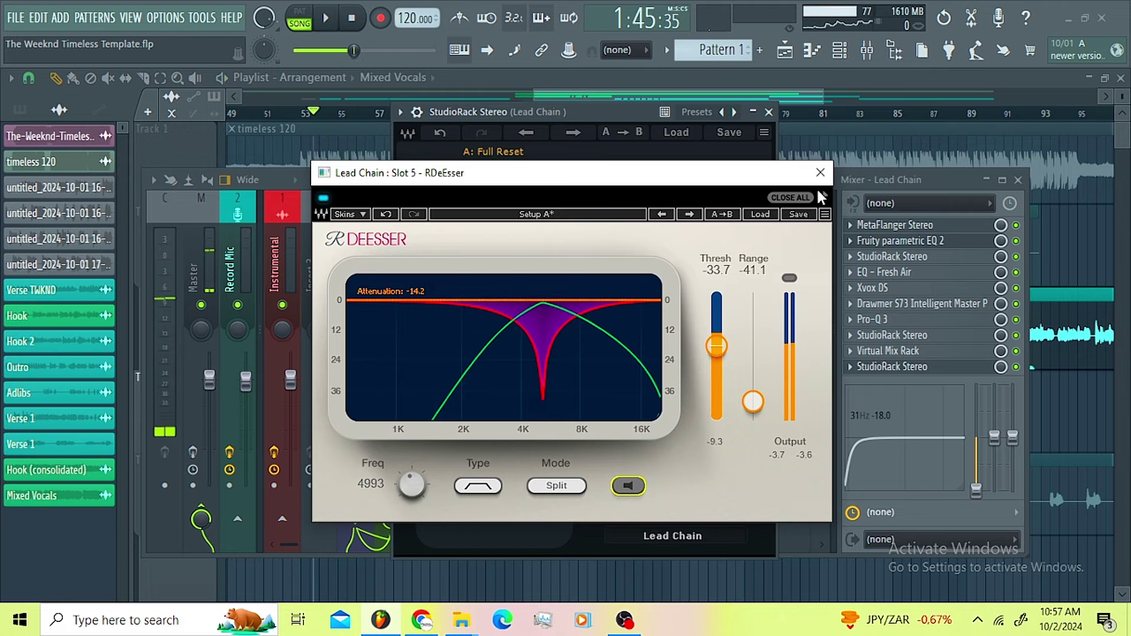
click(819, 173)
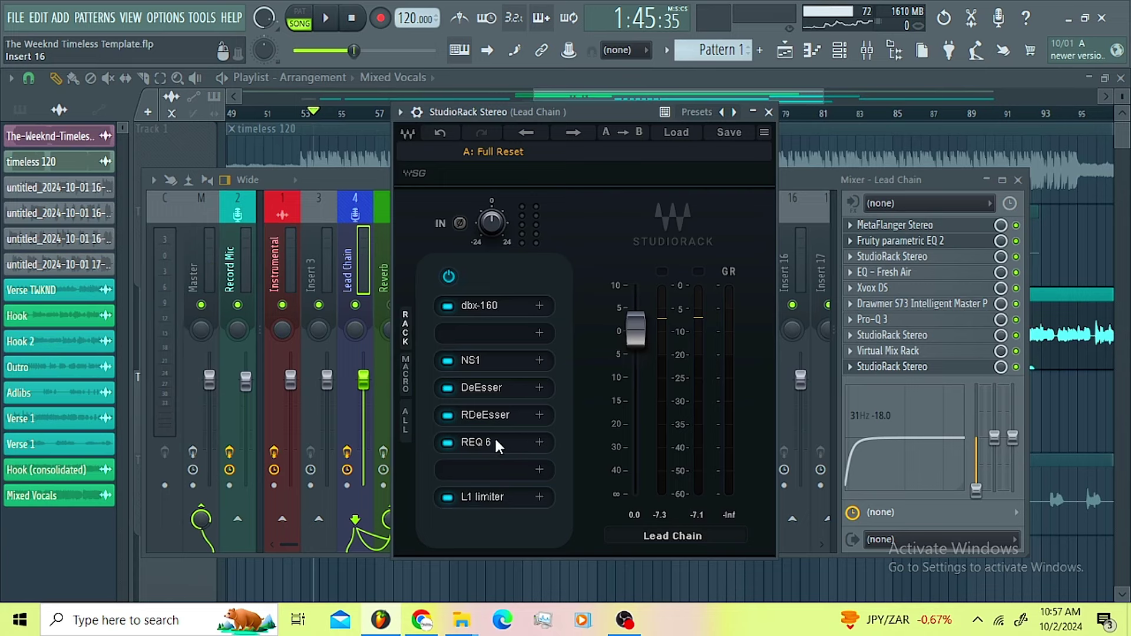
- Inspect band 1 of the REQ 6 equalizer, audition the vocals through it, and close it
click(483, 442)
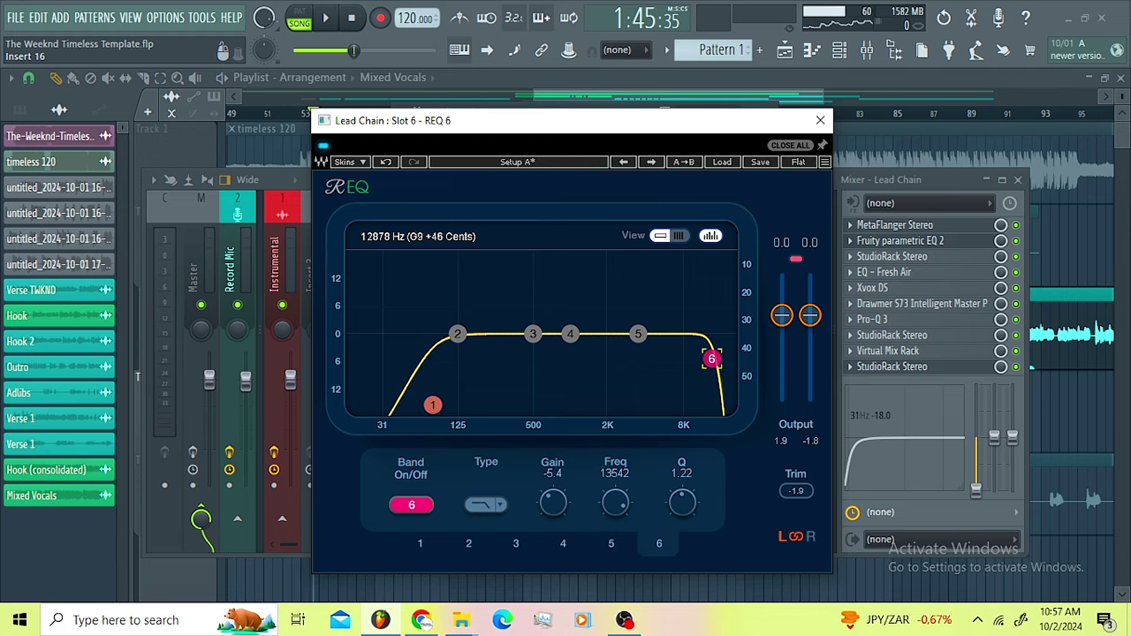
click(433, 404)
click(325, 18)
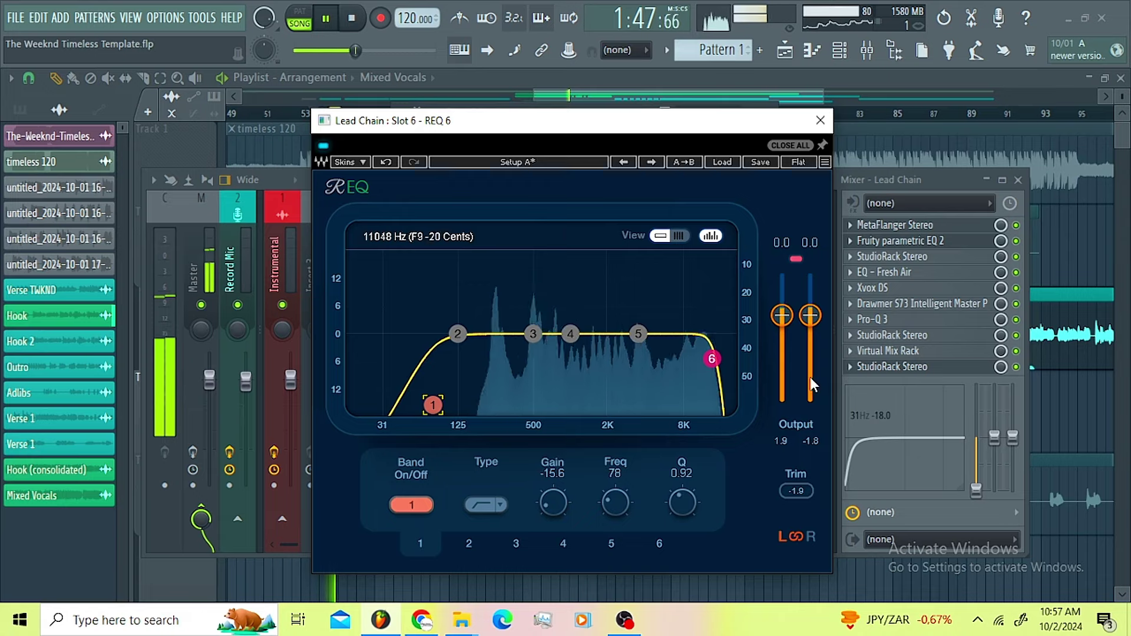
key(space)
click(820, 120)
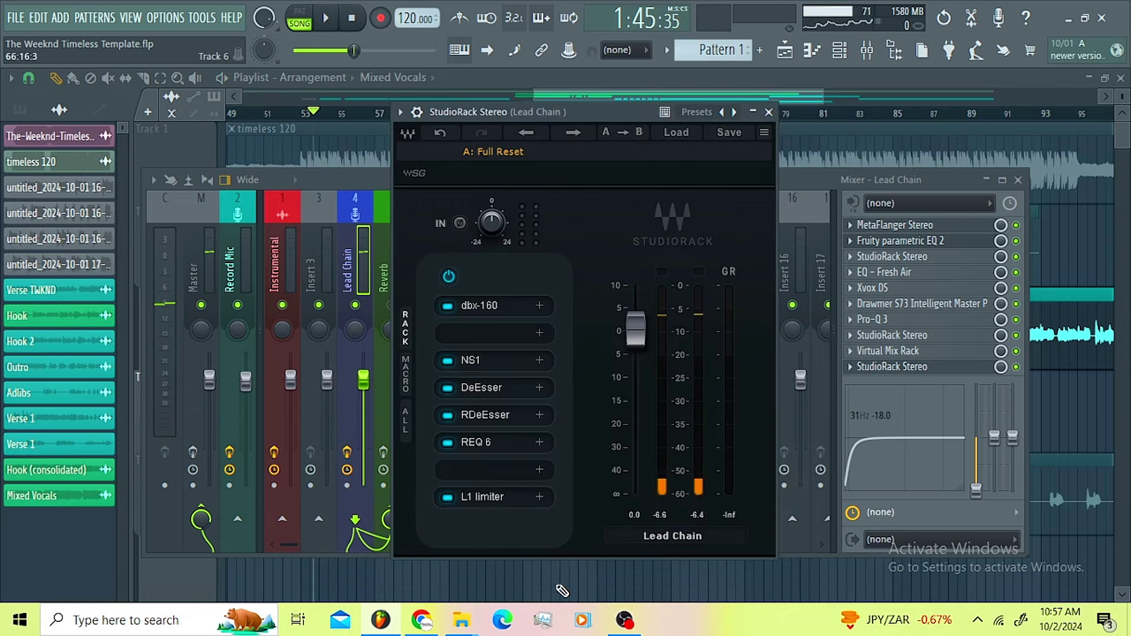
- Set the L1 limiter's threshold and ceiling together to -5.0 dB during playback, and close the limiter and its StudioRack
click(497, 497)
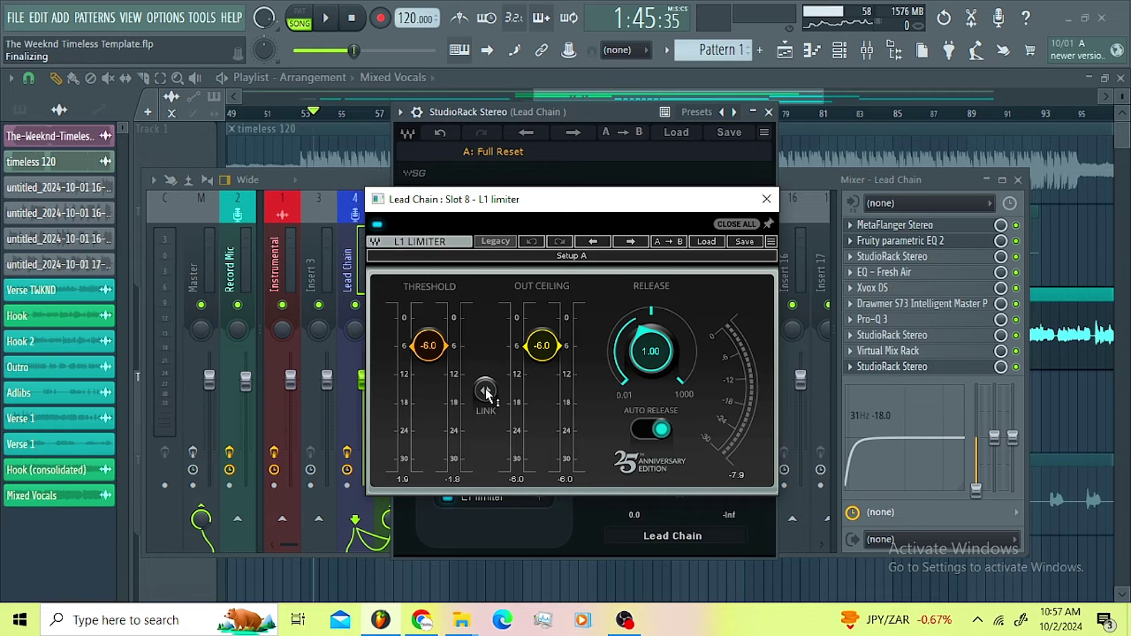
click(327, 19)
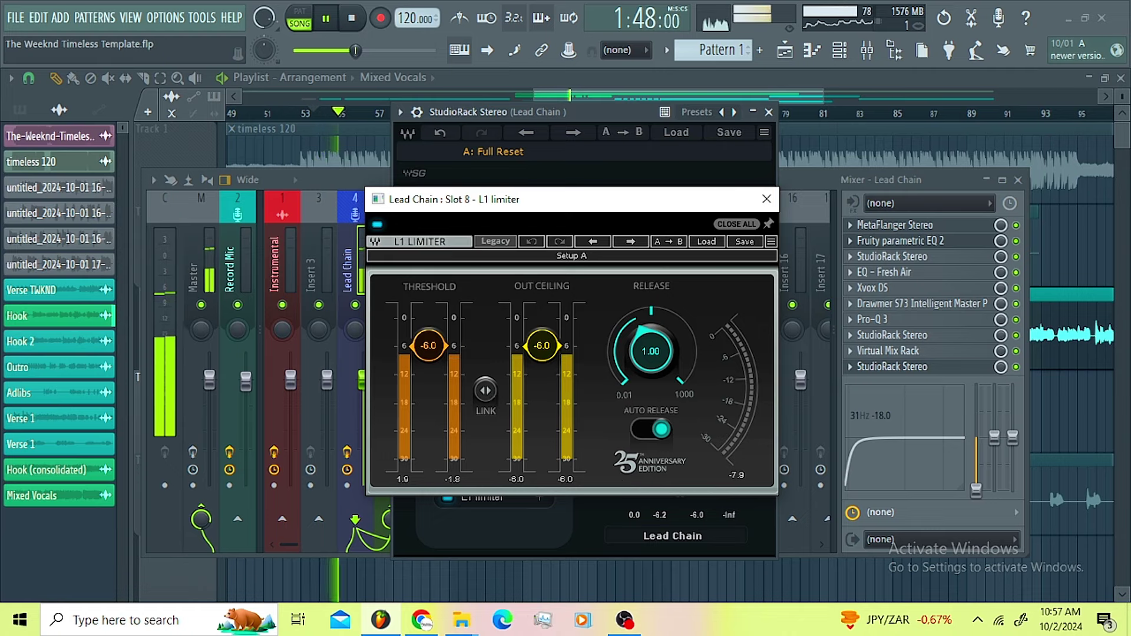
click(485, 391)
drag(542, 346, 541, 341)
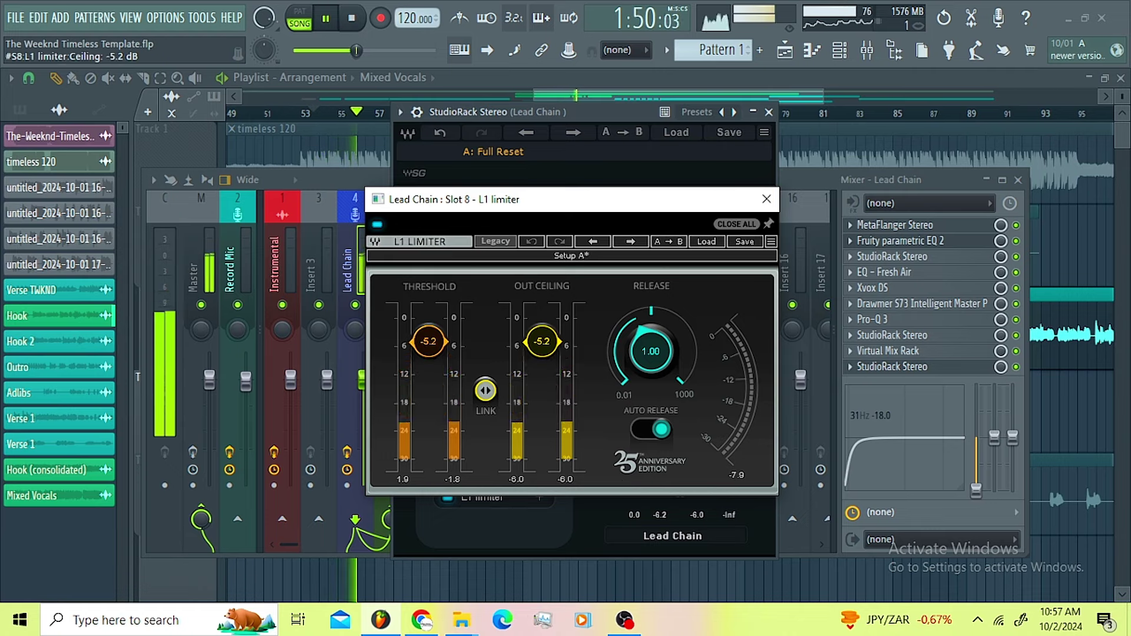
drag(488, 394, 488, 392)
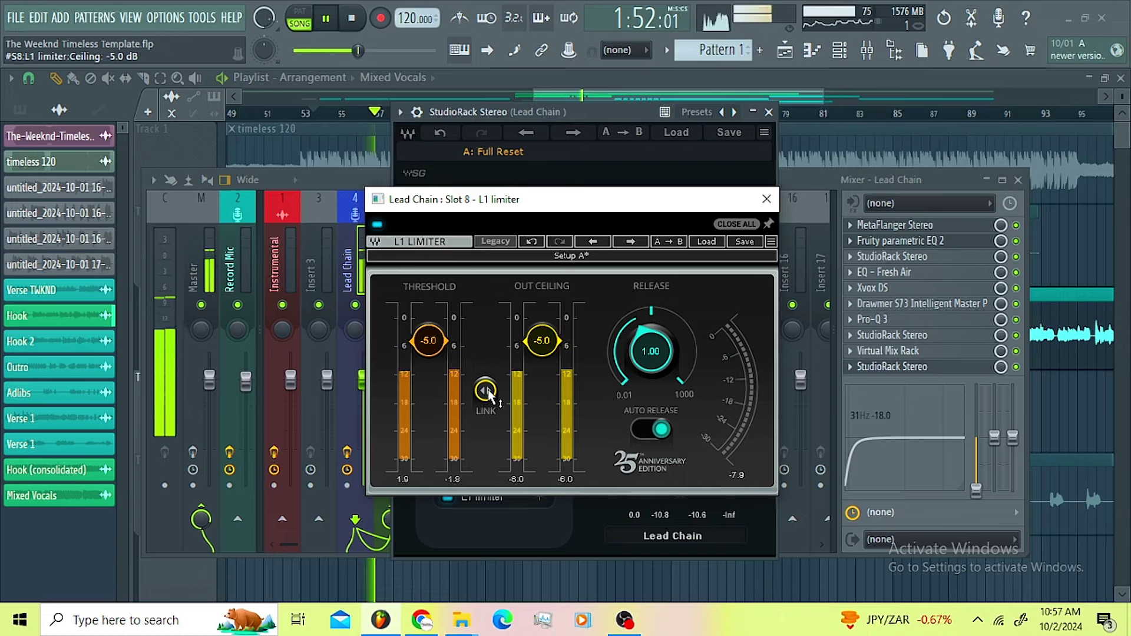
click(766, 199)
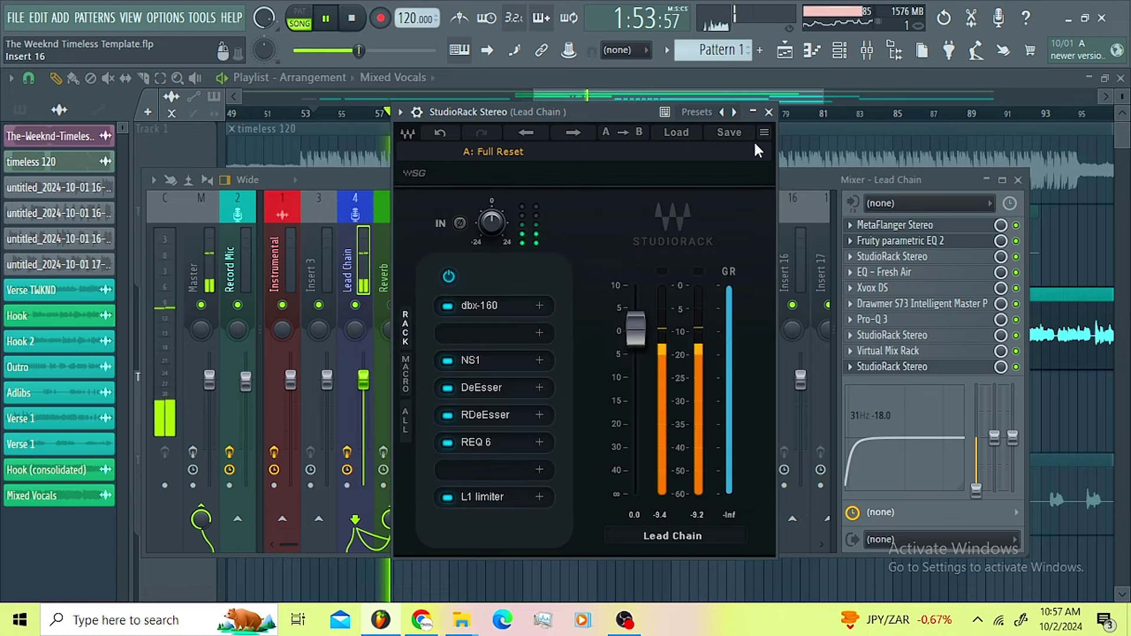
click(769, 112)
key(space)
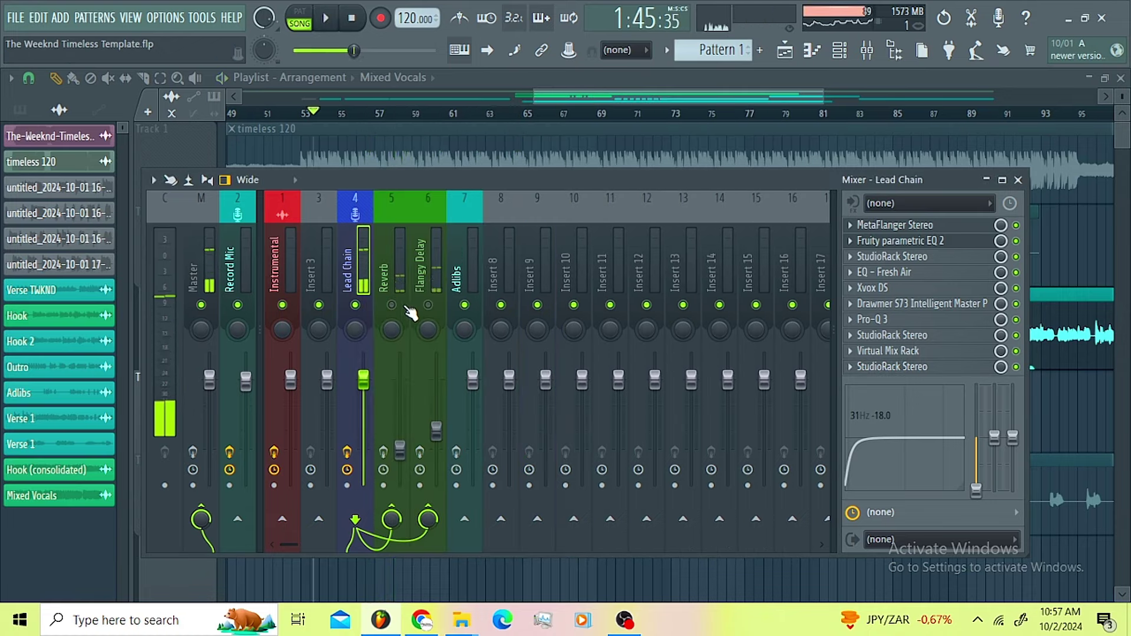
- Shift the Reverb, Flangy Delay and Adlibs mixer tracks one position right to free insert 5, and reselect the Lead Chain
click(383, 452)
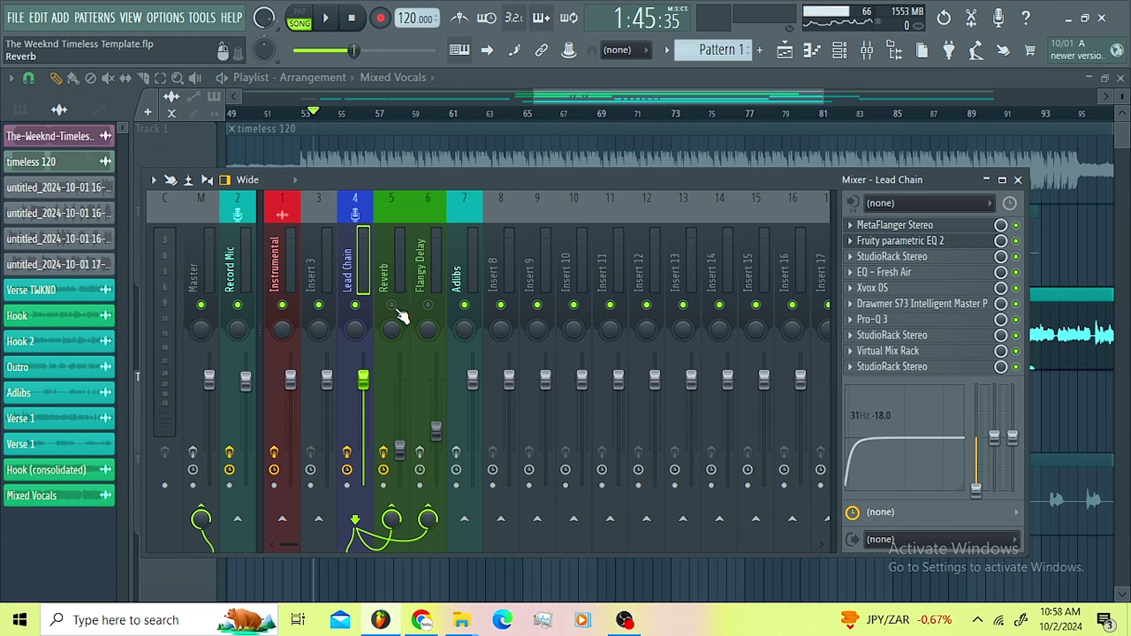
click(394, 276)
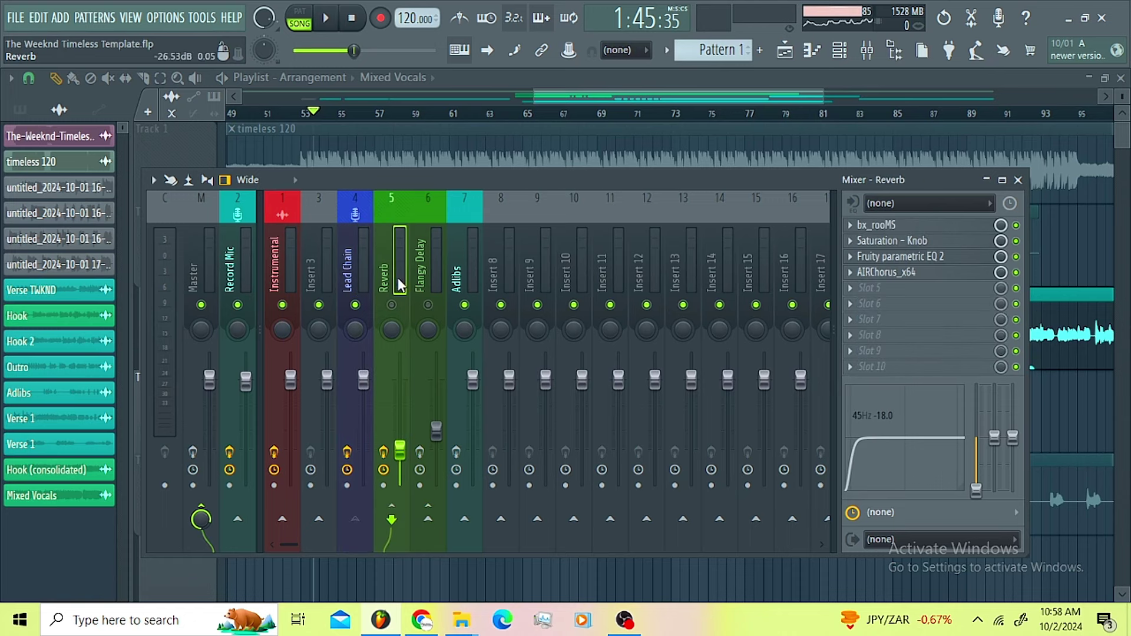
ctrl+click(424, 282)
ctrl+click(461, 274)
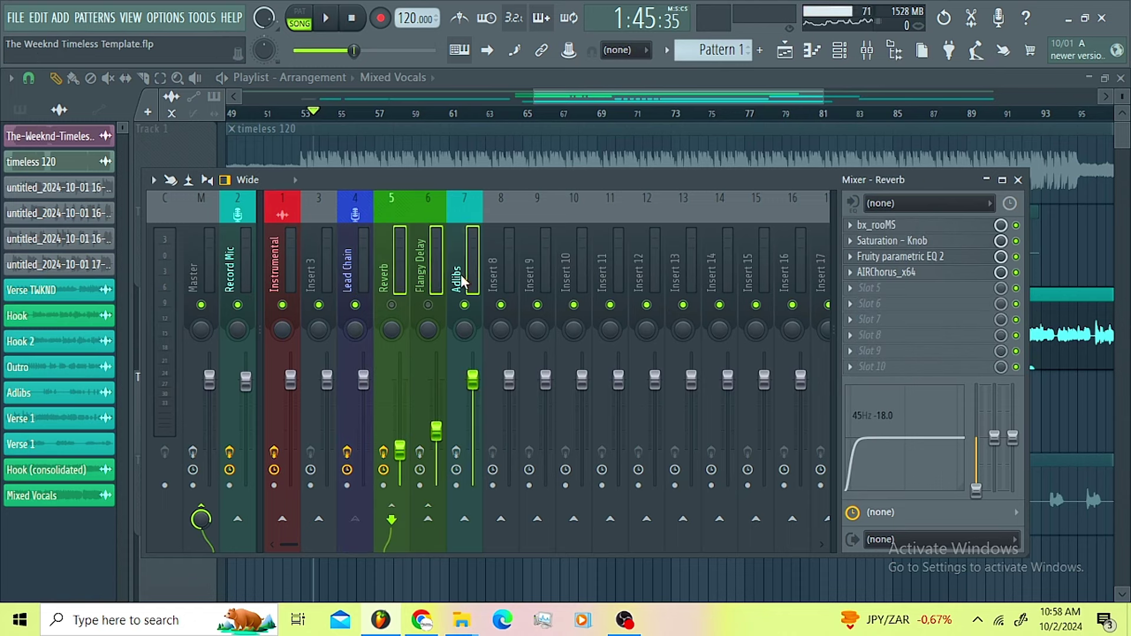
key(alt+Right)
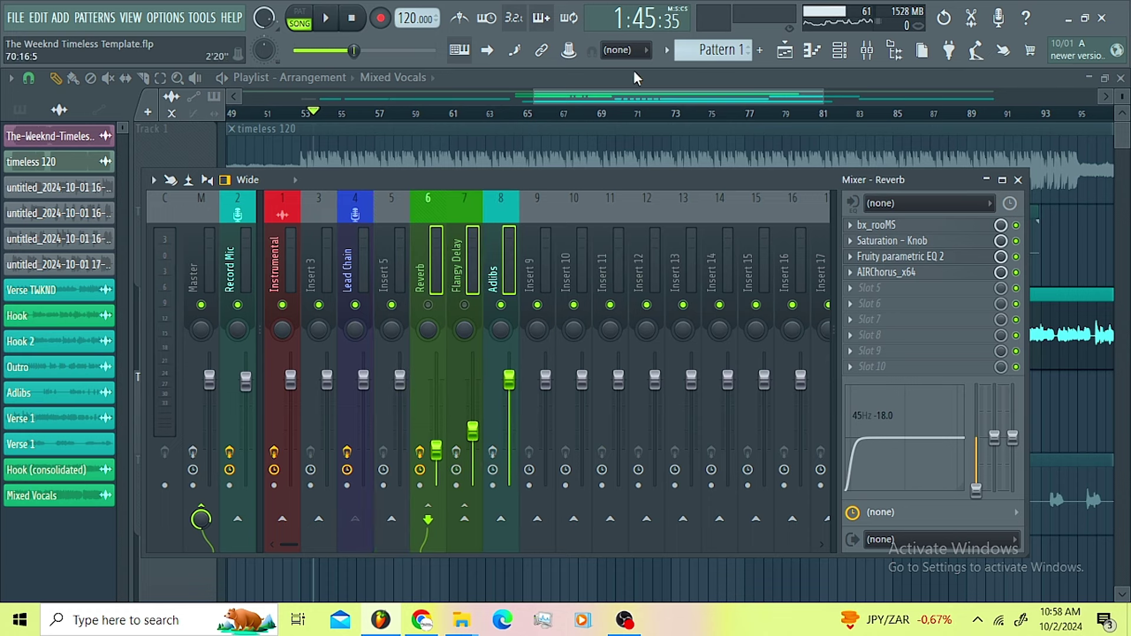
click(357, 267)
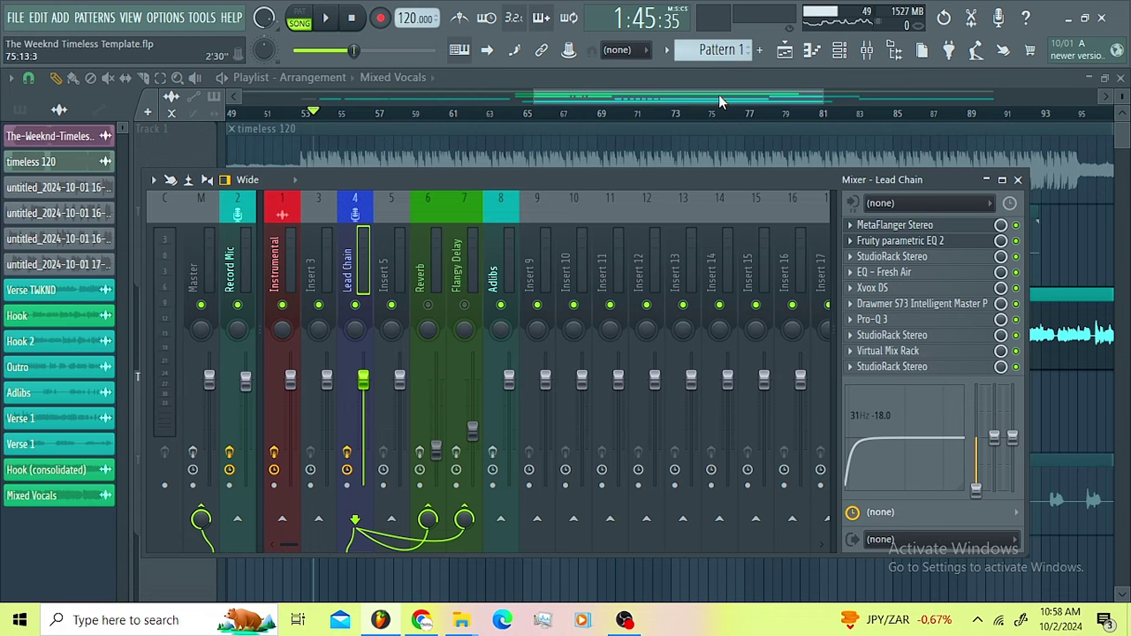
- Consolidate the selected hook and verse vocal clips in the playlist into a single audio clip
key(F9)
drag(606, 293, 365, 416)
key(ctrl+alt+c)
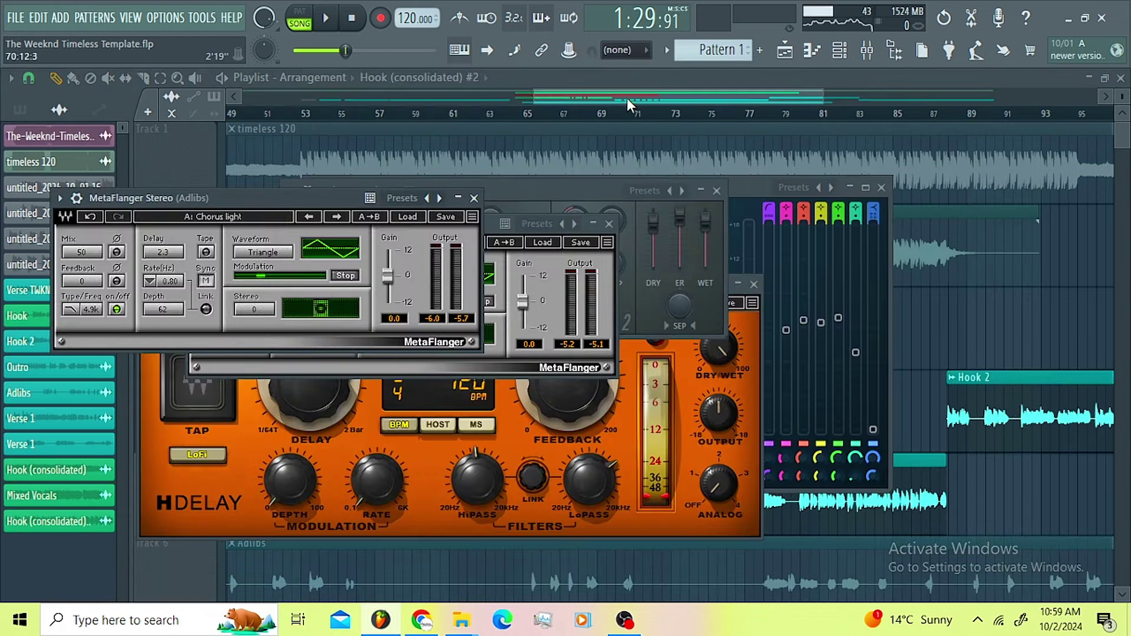
- Set the playlist's snap to Bar
click(629, 104)
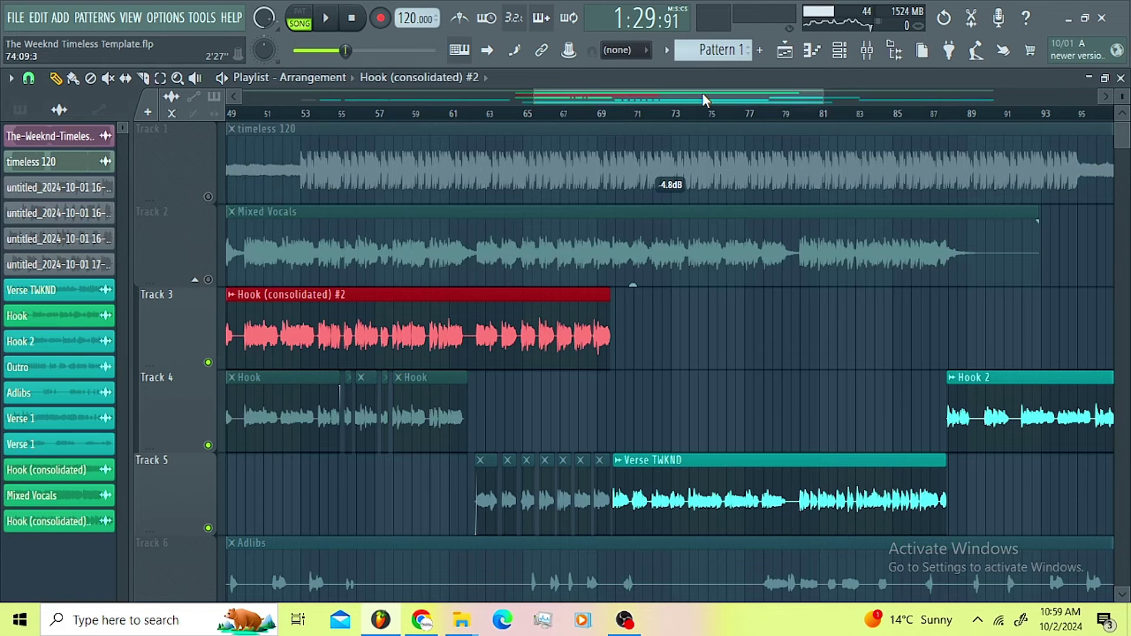
drag(704, 99, 666, 99)
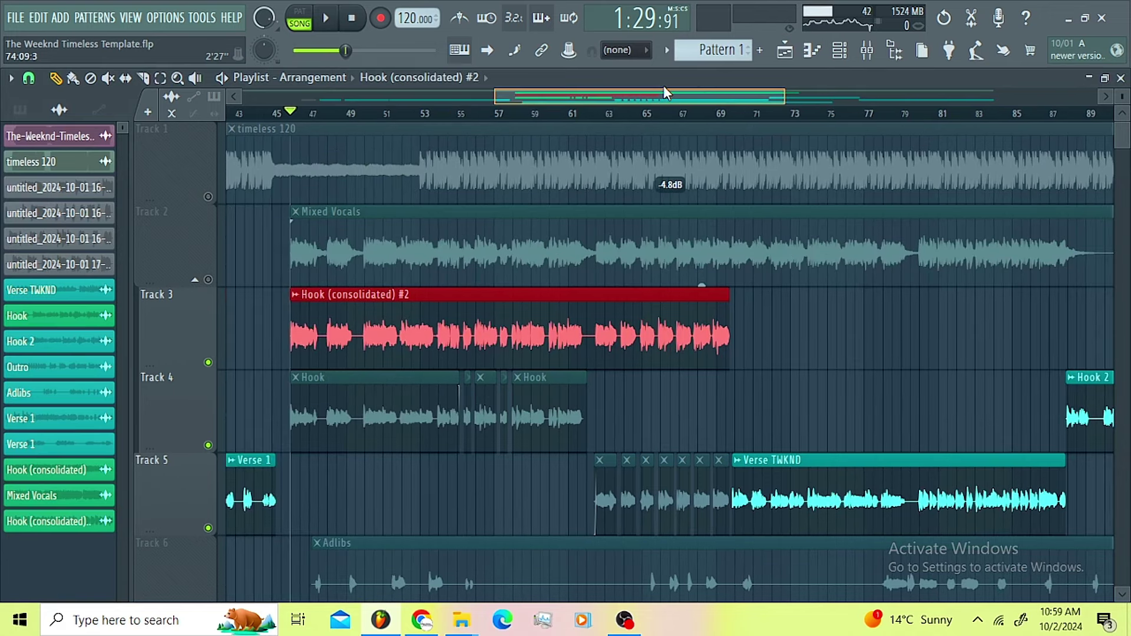
click(41, 71)
click(63, 340)
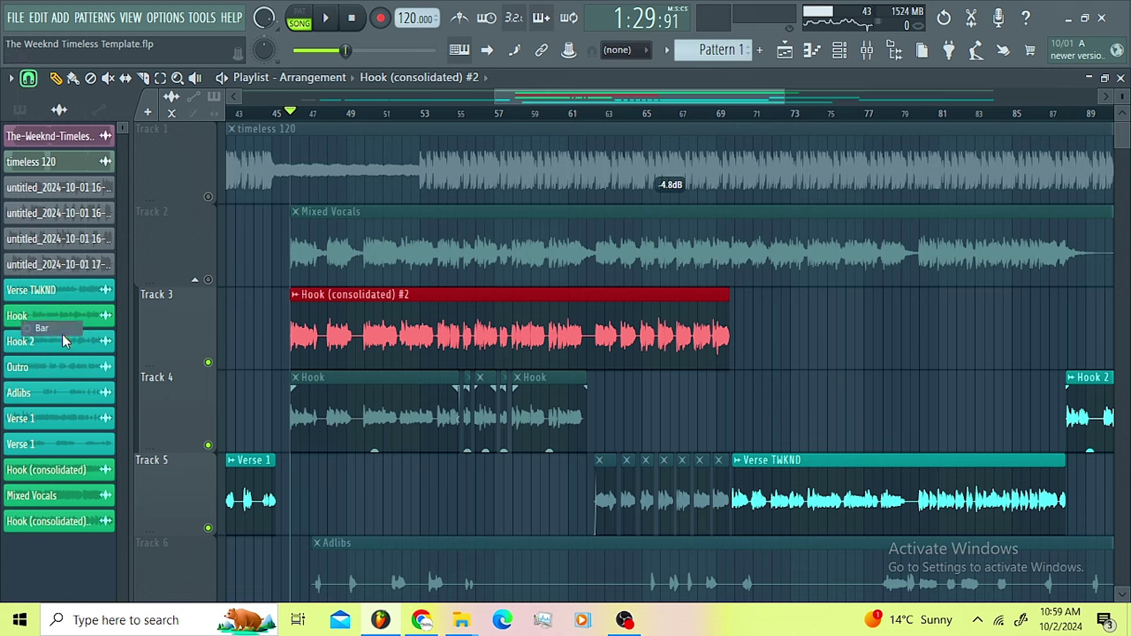
- Open the Hook (consolidated) #2 clip's channel settings and route that channel to mixer insert 5
double_click(478, 339)
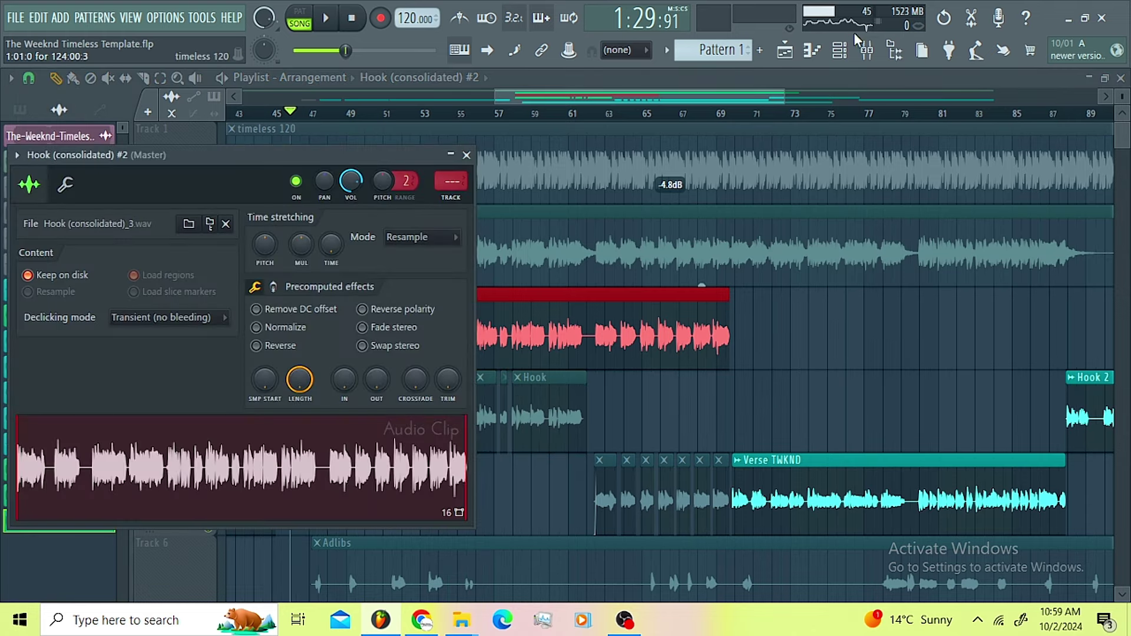
click(866, 50)
right_click(391, 285)
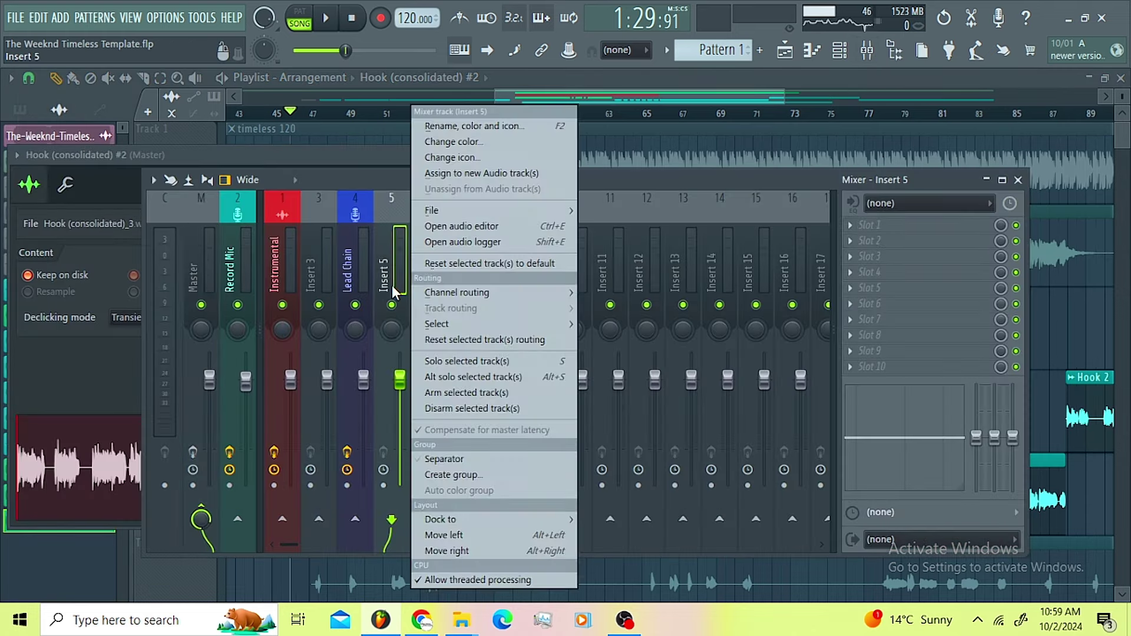
mouse_move(518, 293)
click(683, 293)
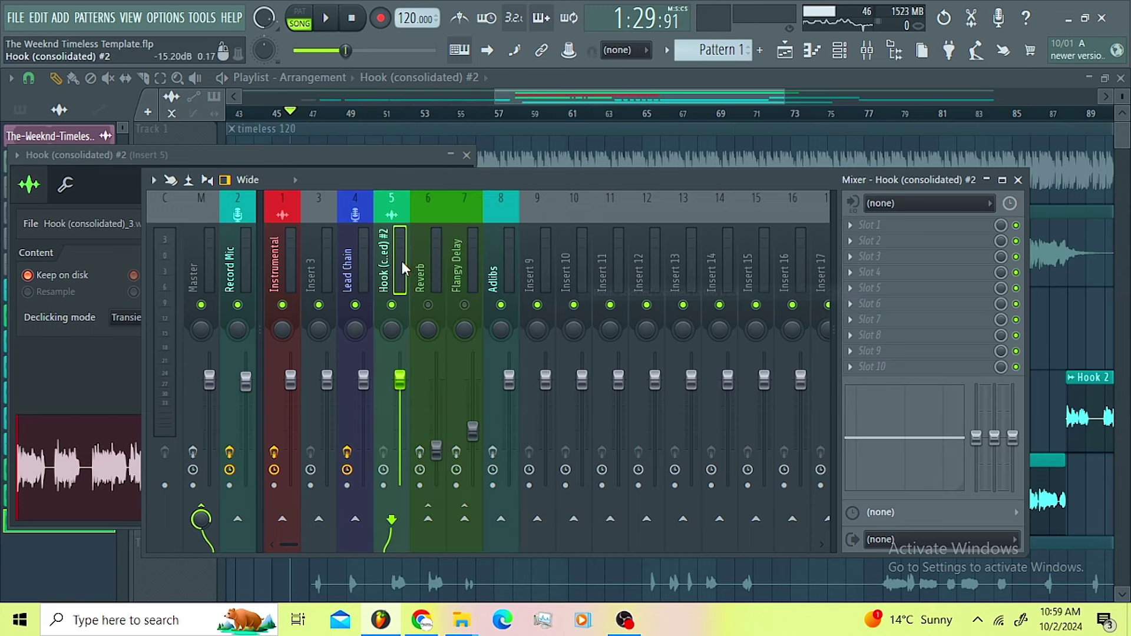
- Rename mixer insert 5 as Mixed Lead
right_click(402, 260)
click(465, 125)
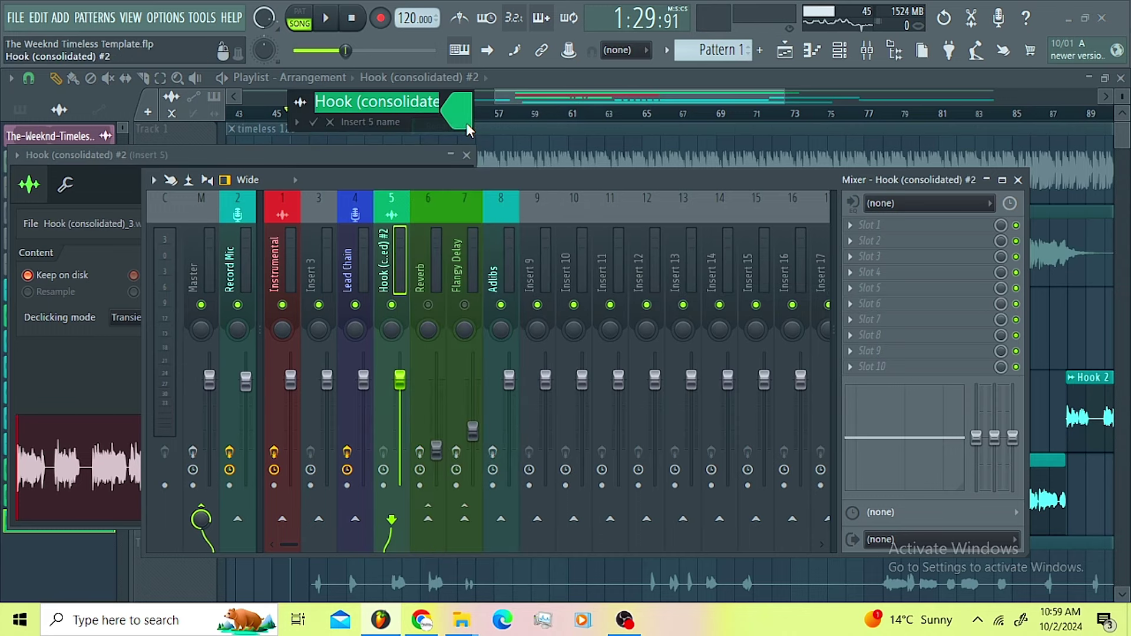
key(BackSpace)
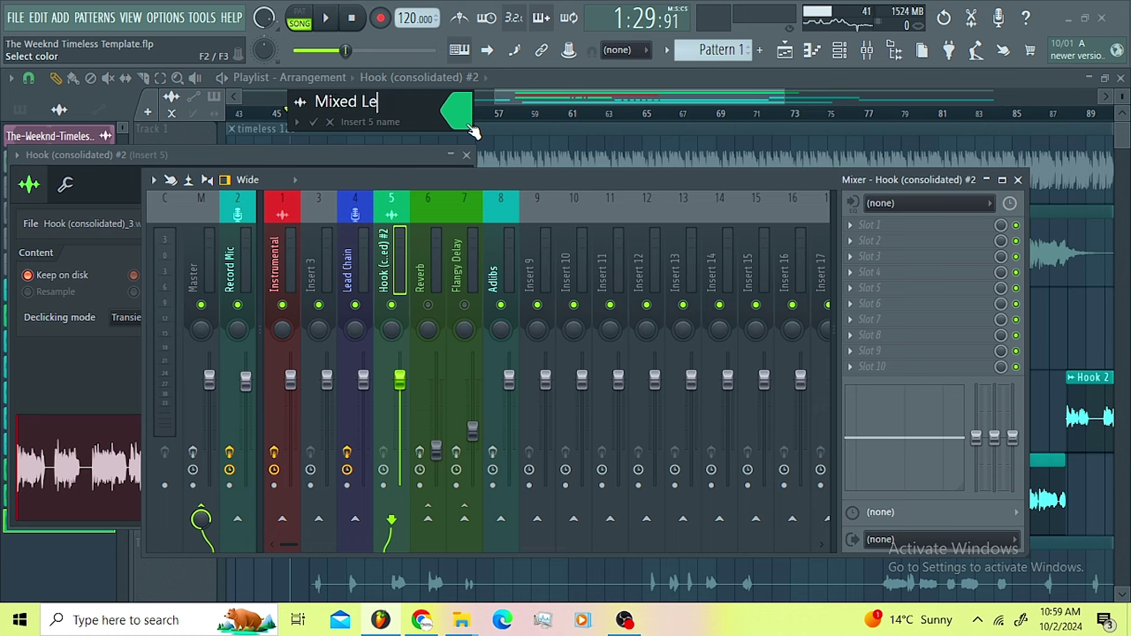
key(Return)
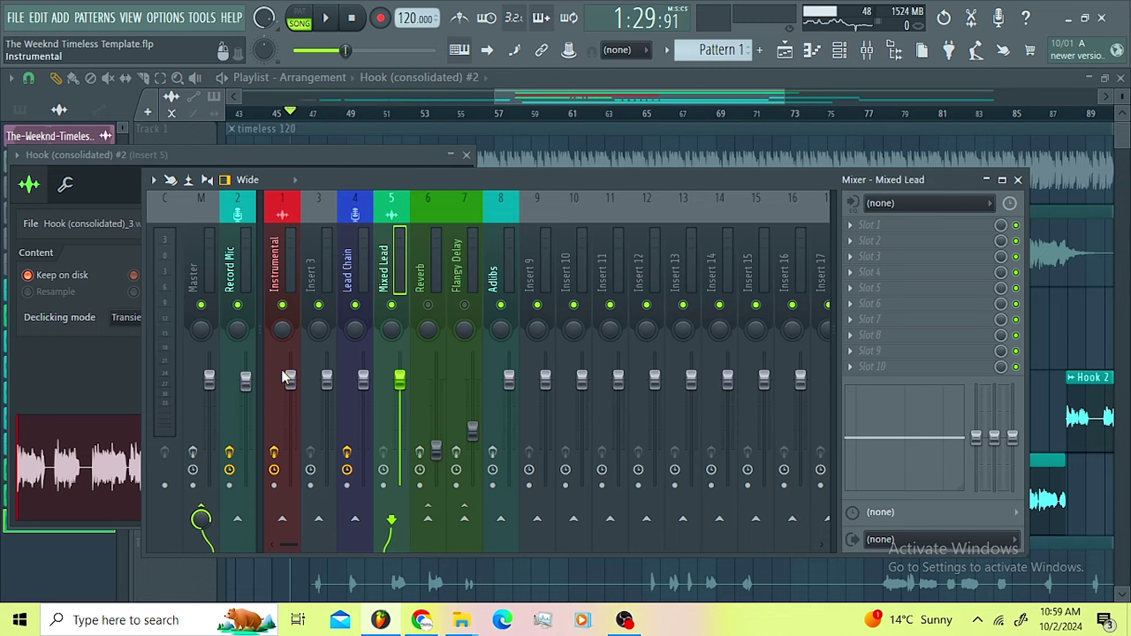
- Route sends from the Mixed Lead mixer track to the Reverb and Flangy Delay tracks
click(347, 457)
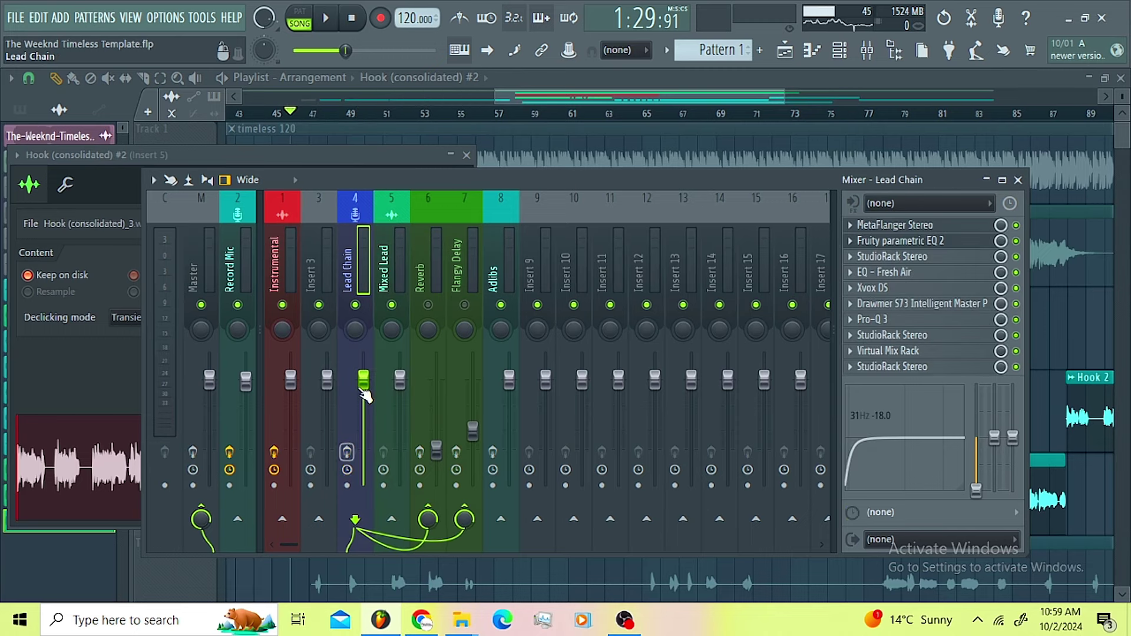
click(392, 283)
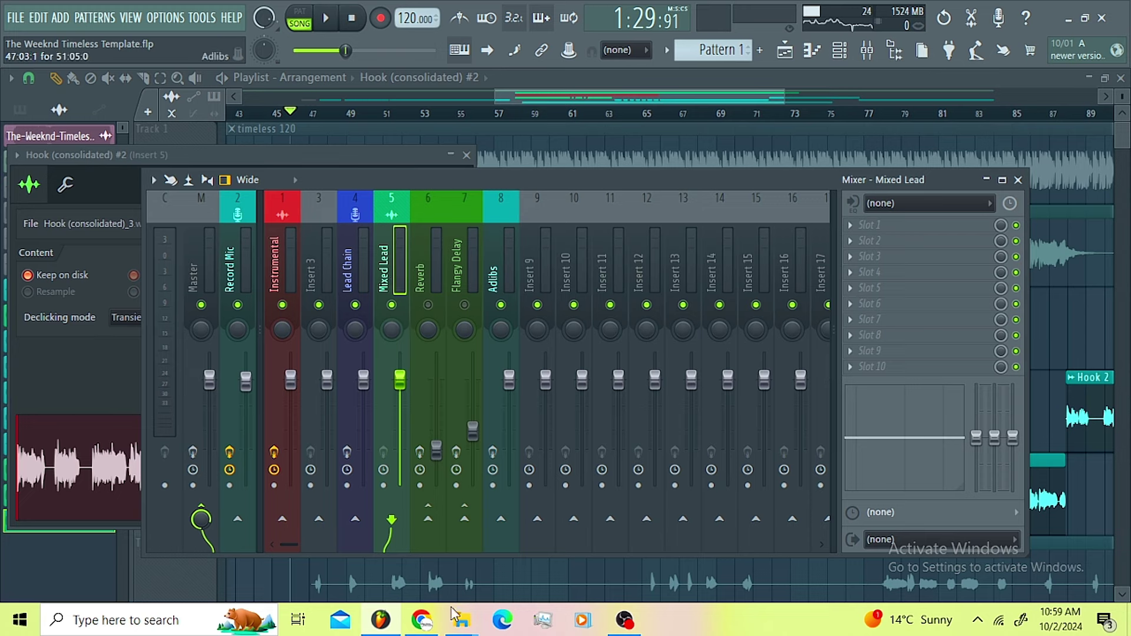
click(464, 520)
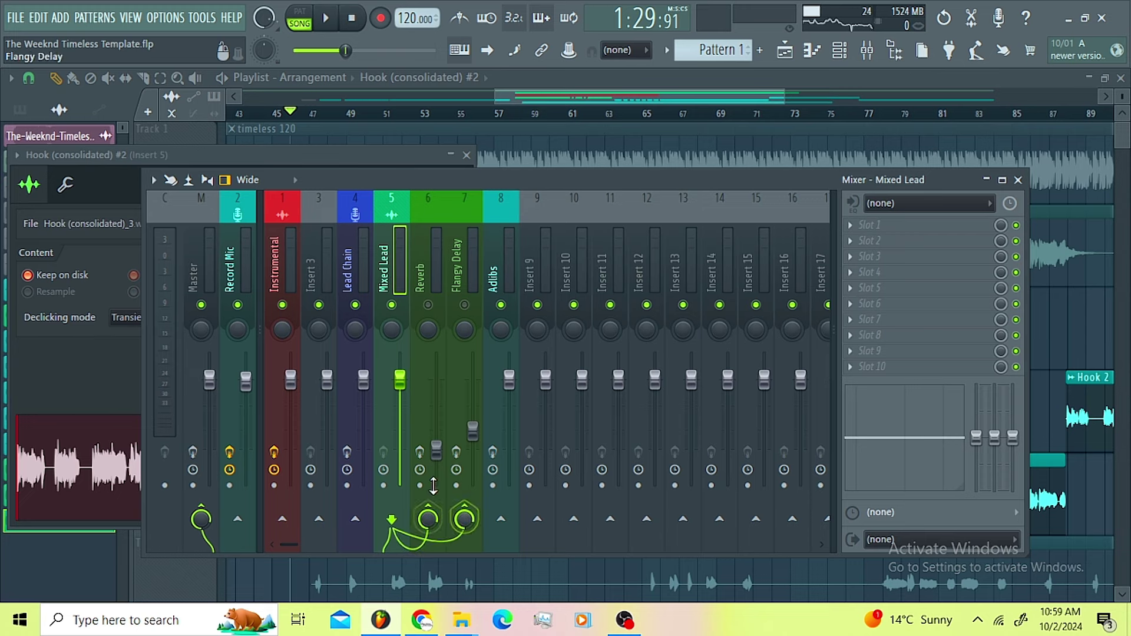
- Remove the Lead Chain mixer track's sends to the Reverb and Flangy Delay tracks
click(349, 271)
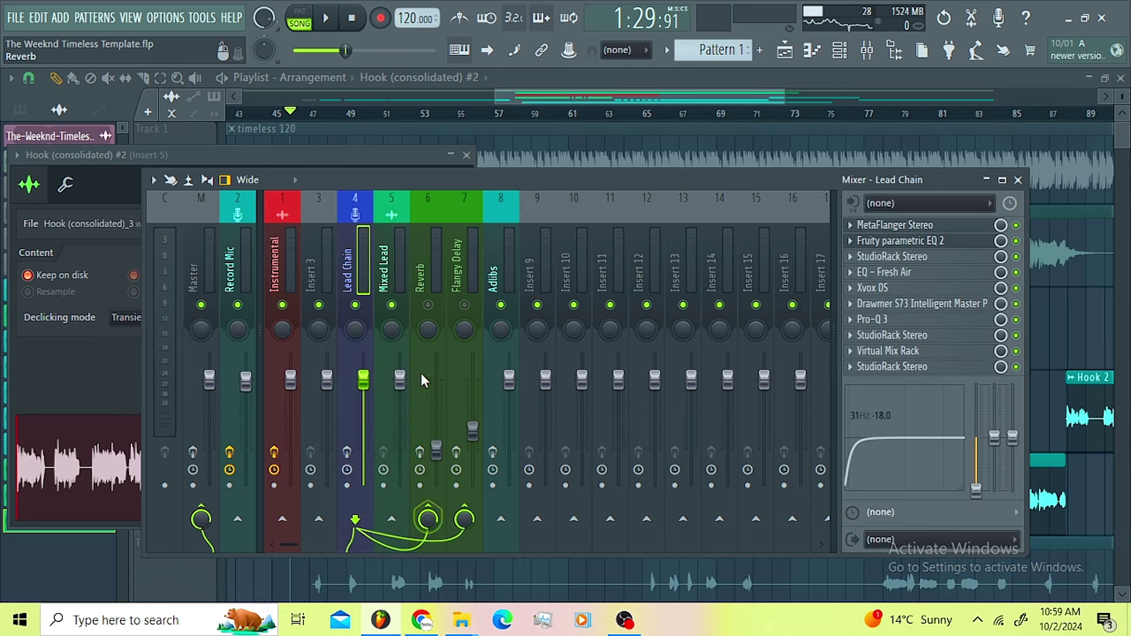
click(428, 518)
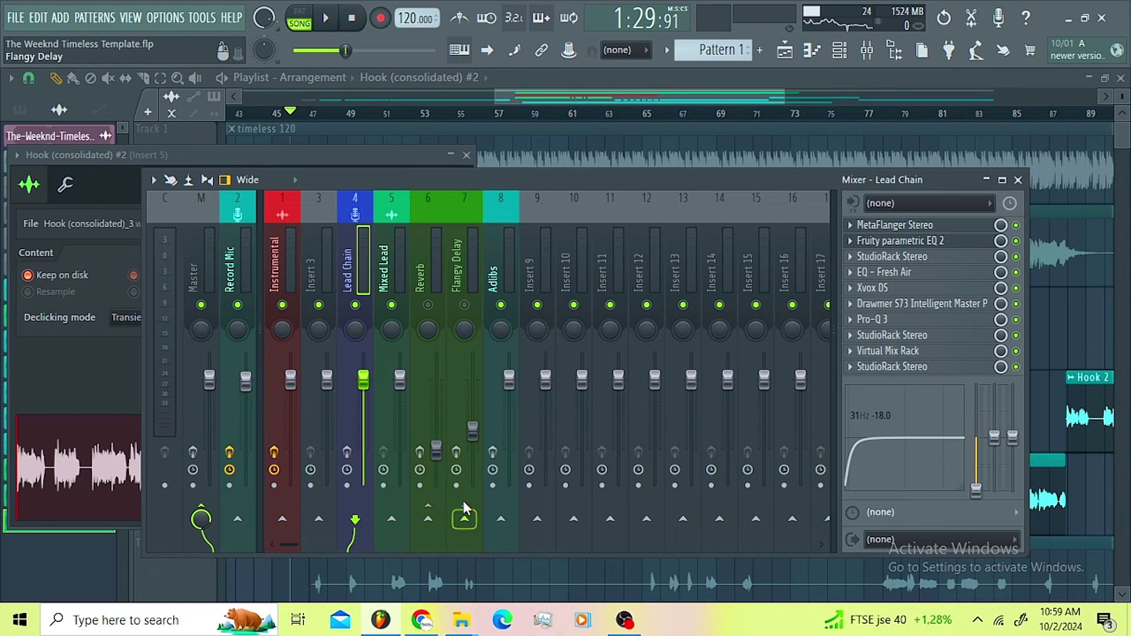
click(393, 290)
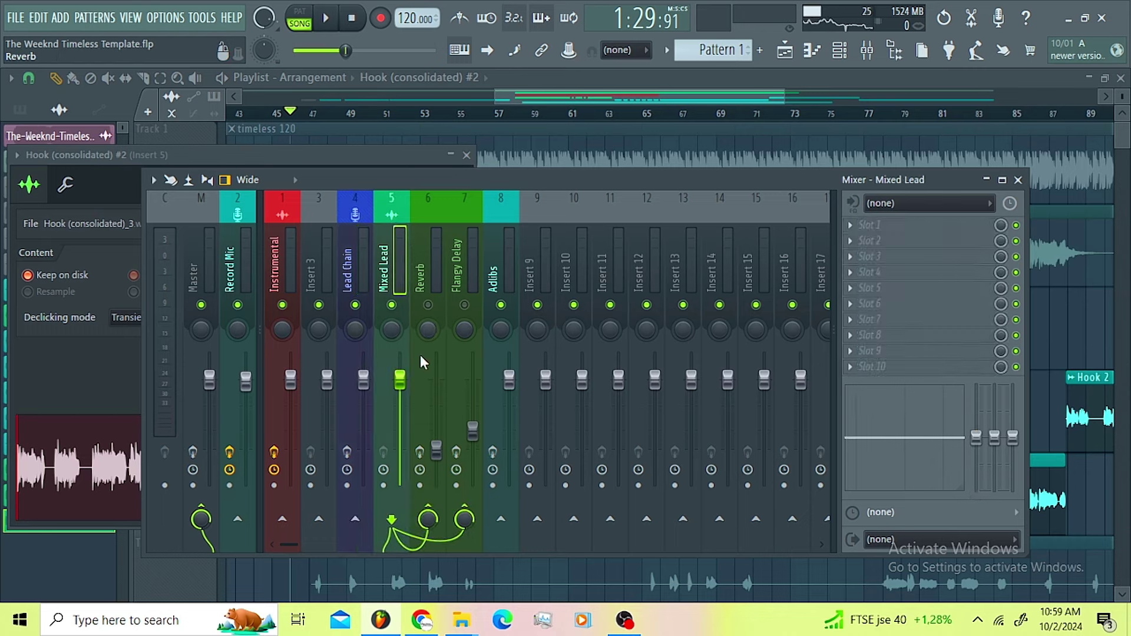
- Compare the Lead Chain and Mixed Lead mixer tracks, and audition the consolidated hook through Mixed Lead
drag(563, 97, 554, 97)
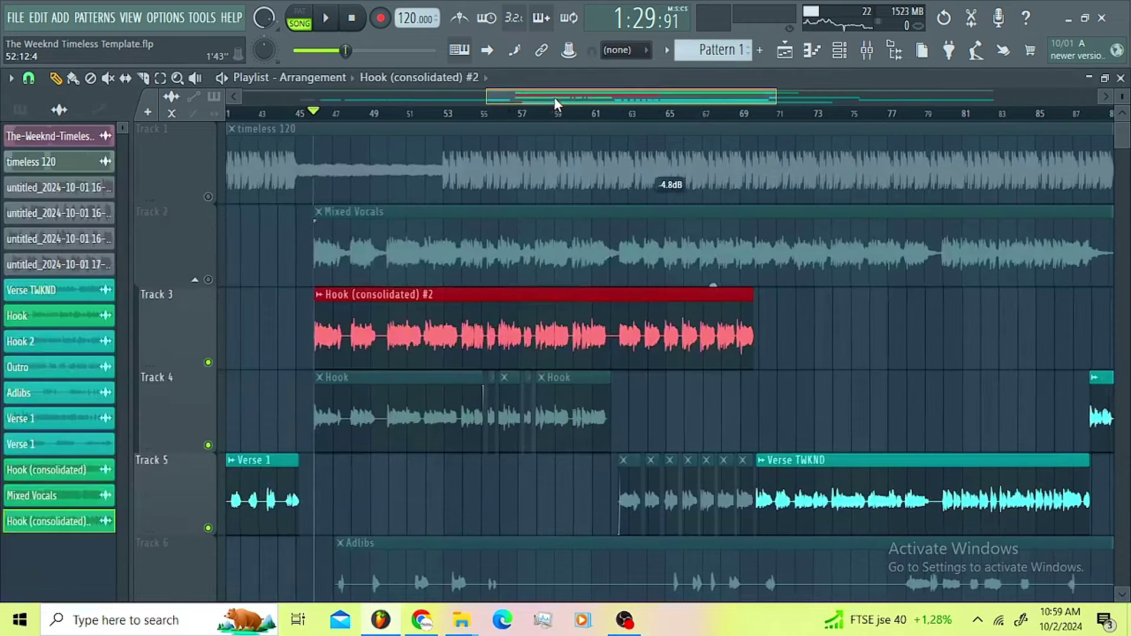
click(866, 52)
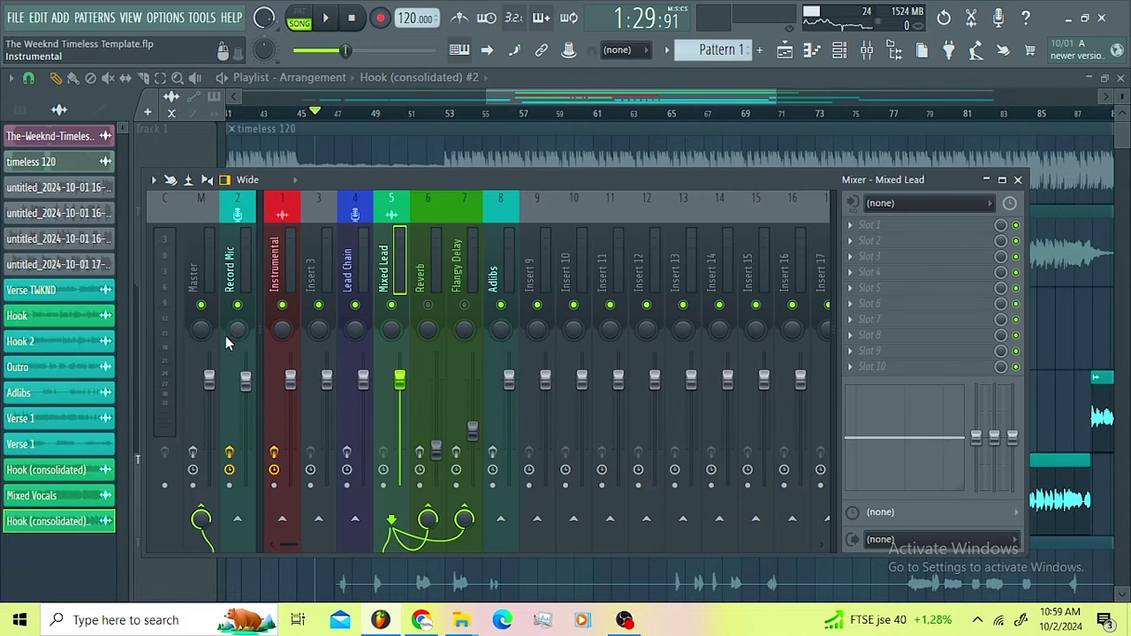
click(348, 262)
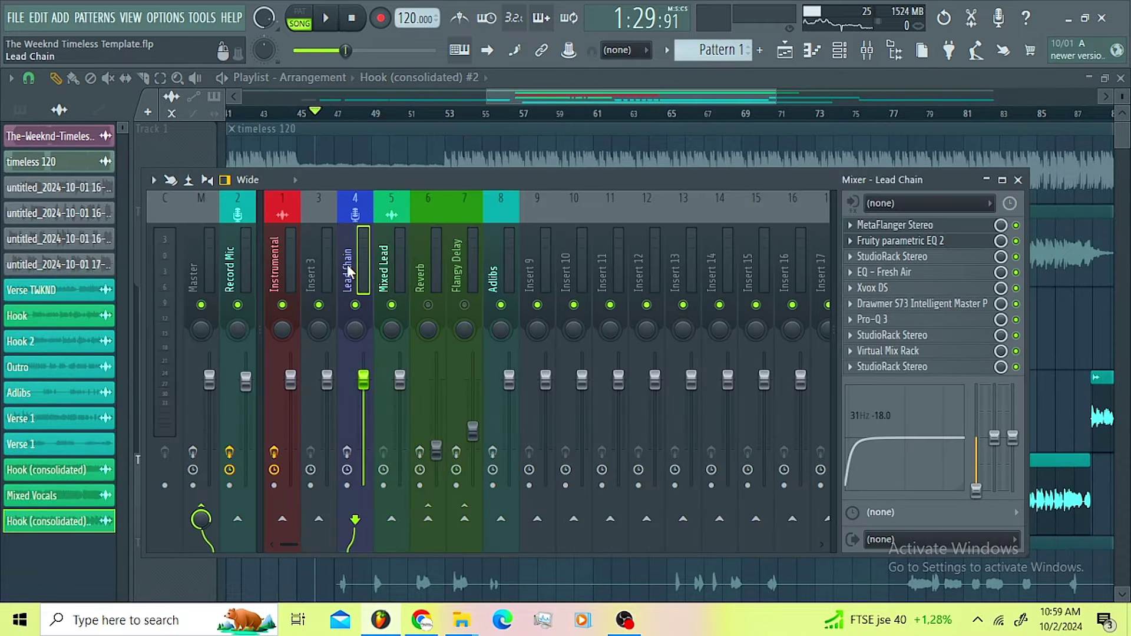
click(383, 269)
key(space)
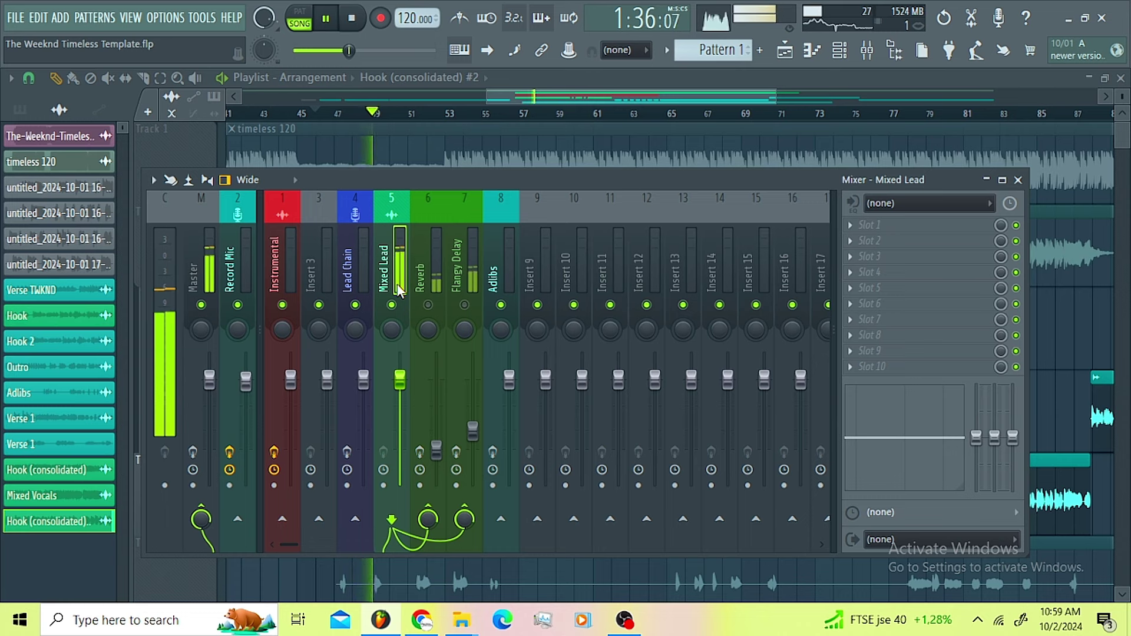
key(space)
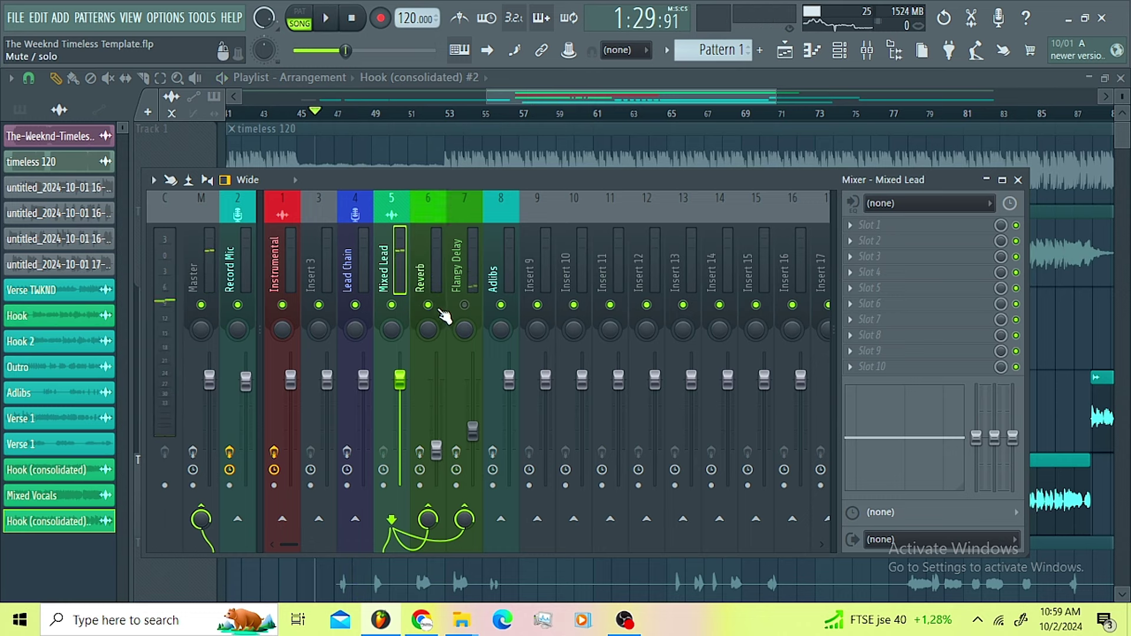
- Unmute the Reverb and Flangy Delay mixer tracks and playlist Track 1 while playing the consolidated hook
key(space)
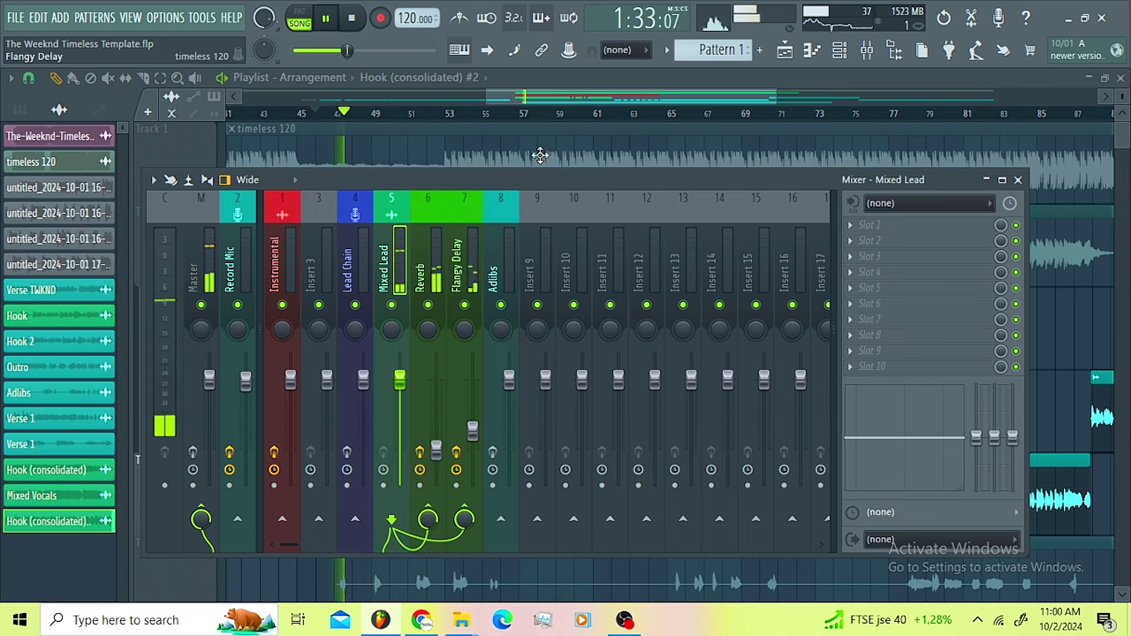
key(F9)
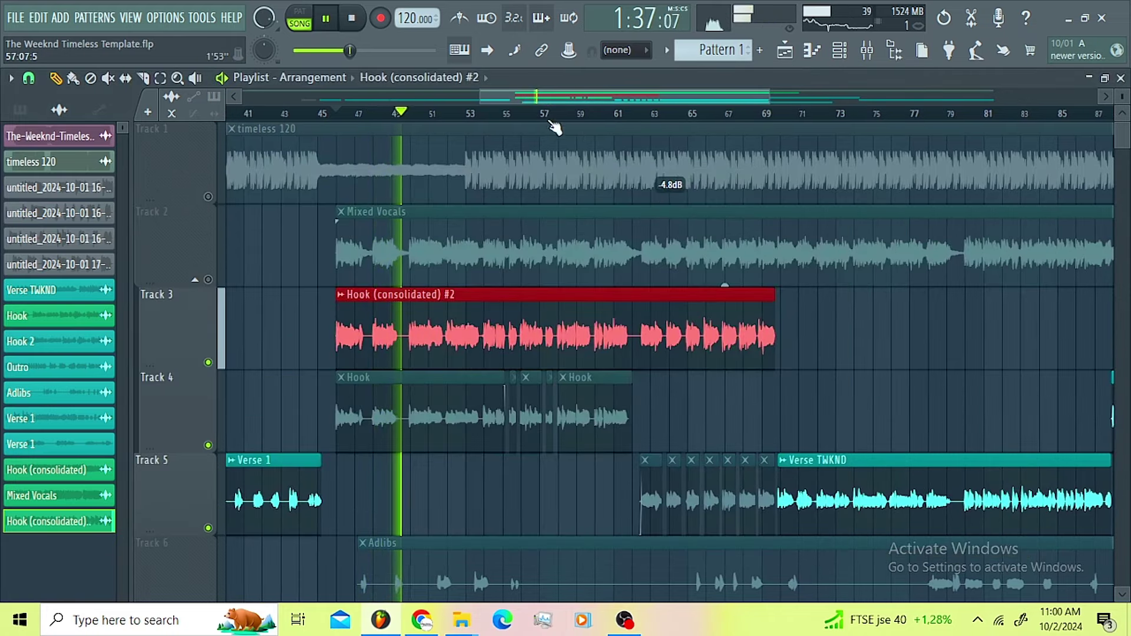
drag(768, 97, 651, 103)
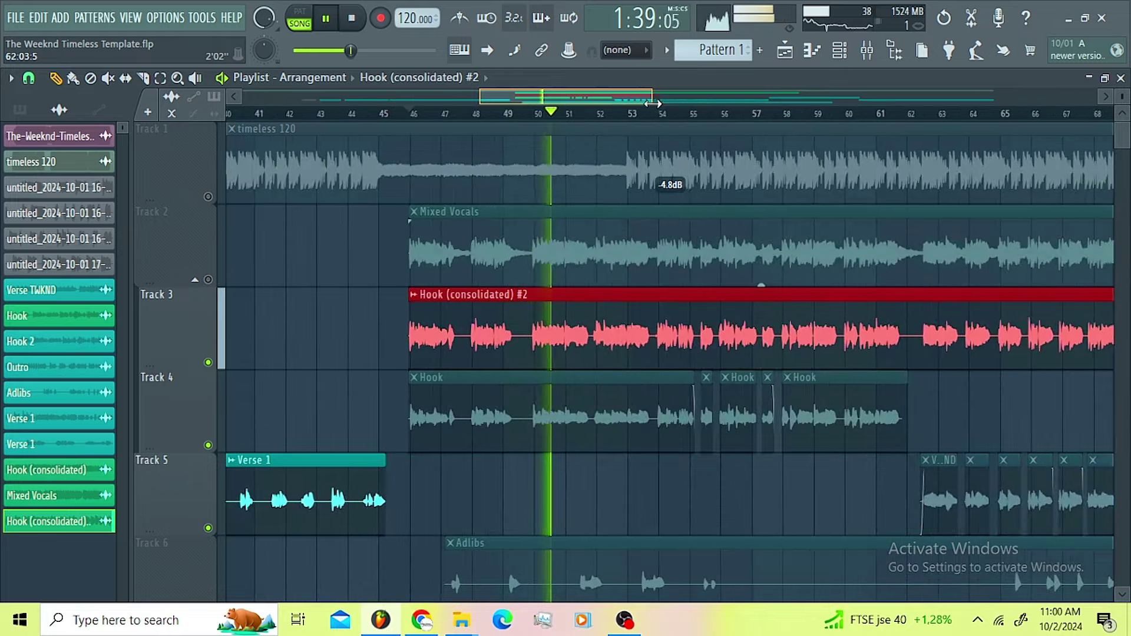
click(208, 197)
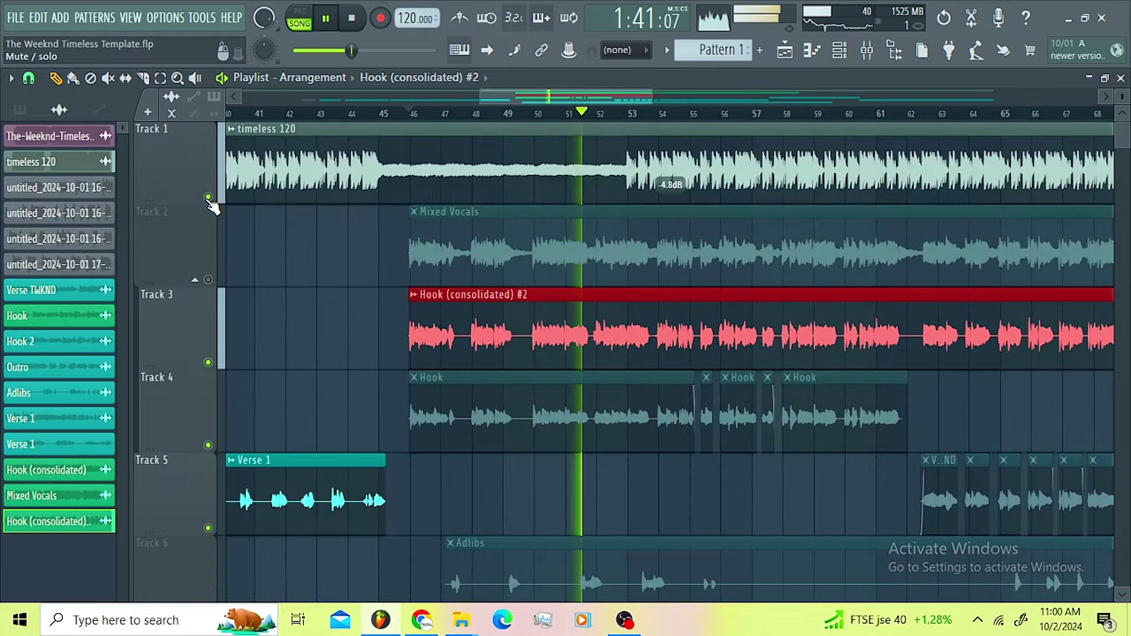
drag(599, 105, 628, 102)
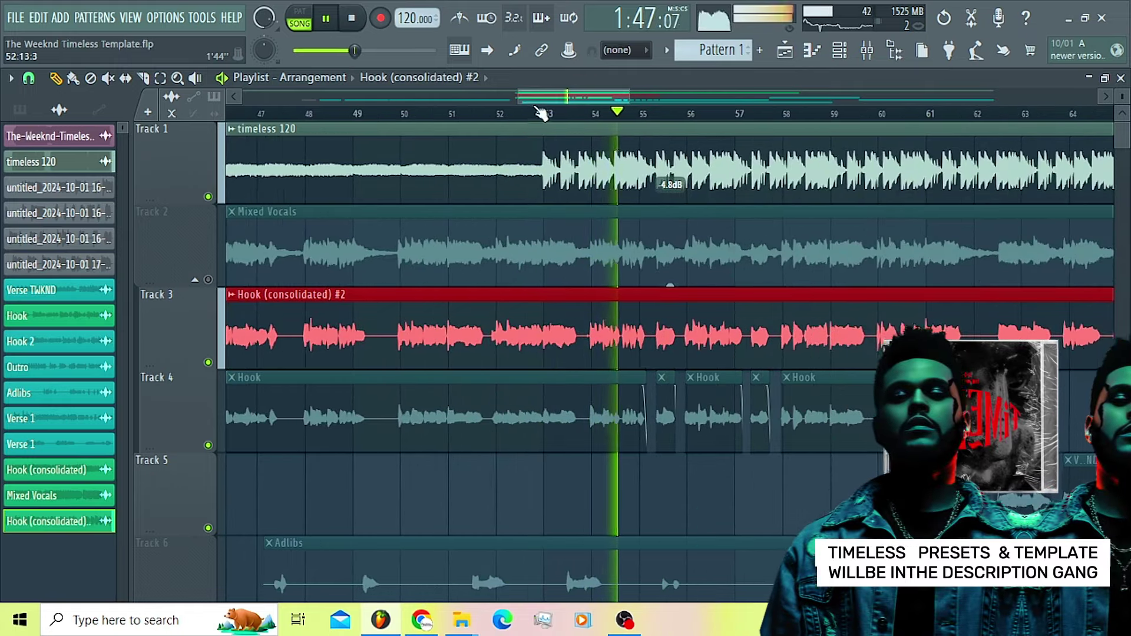
drag(553, 98, 592, 93)
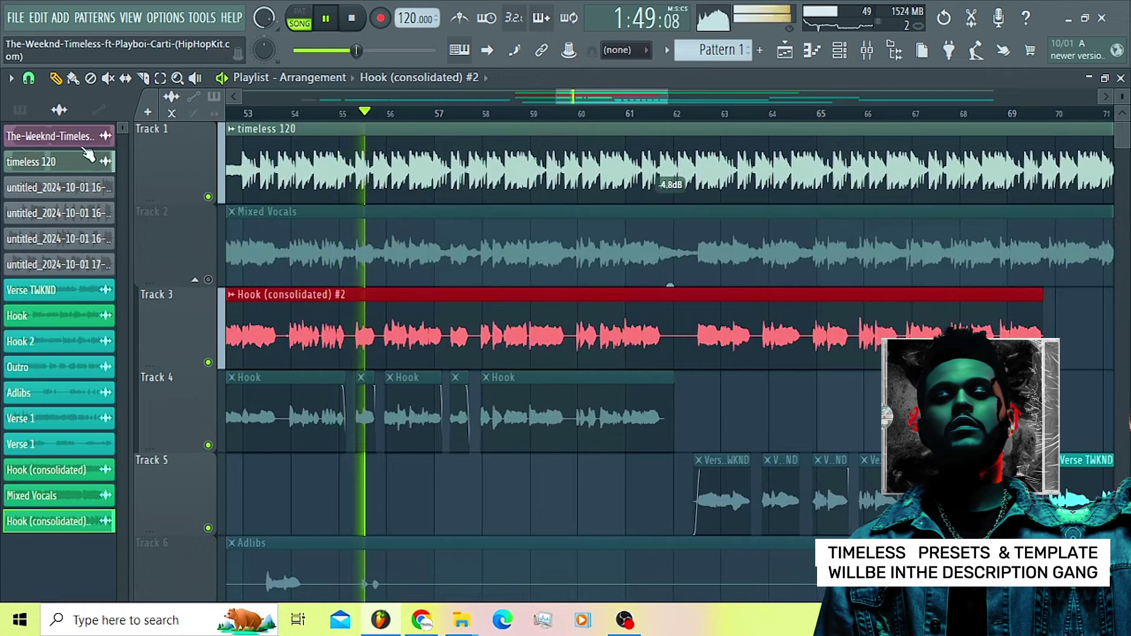
- Turn off the playlist's snap and reposition the stopped playhead just before bar 54
click(28, 78)
click(41, 156)
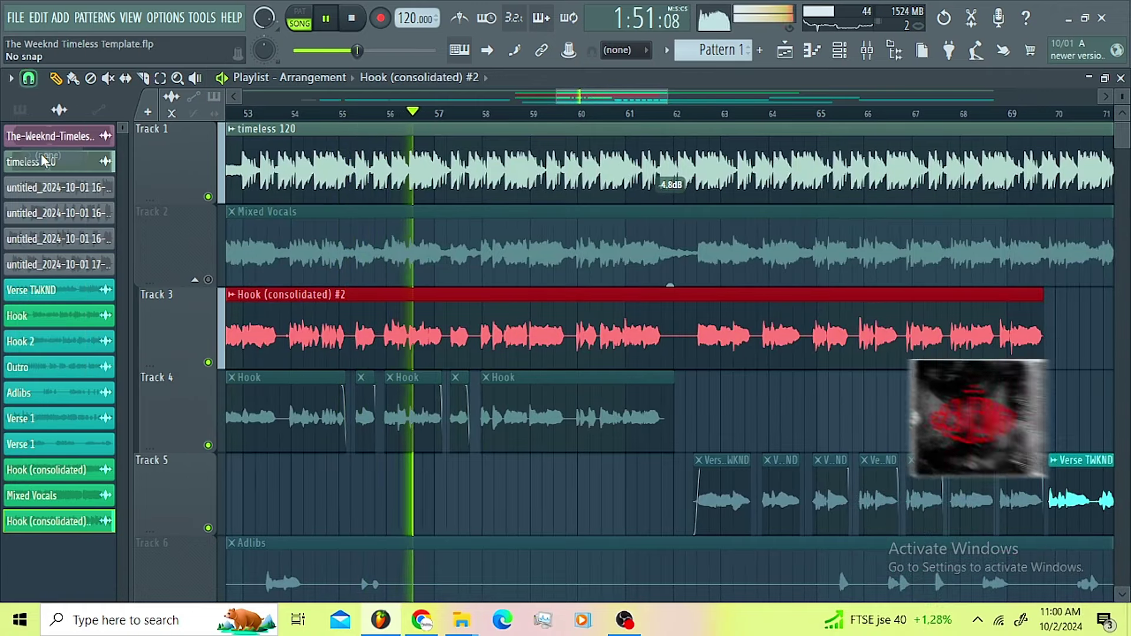
scroll(527, 122, left, 1)
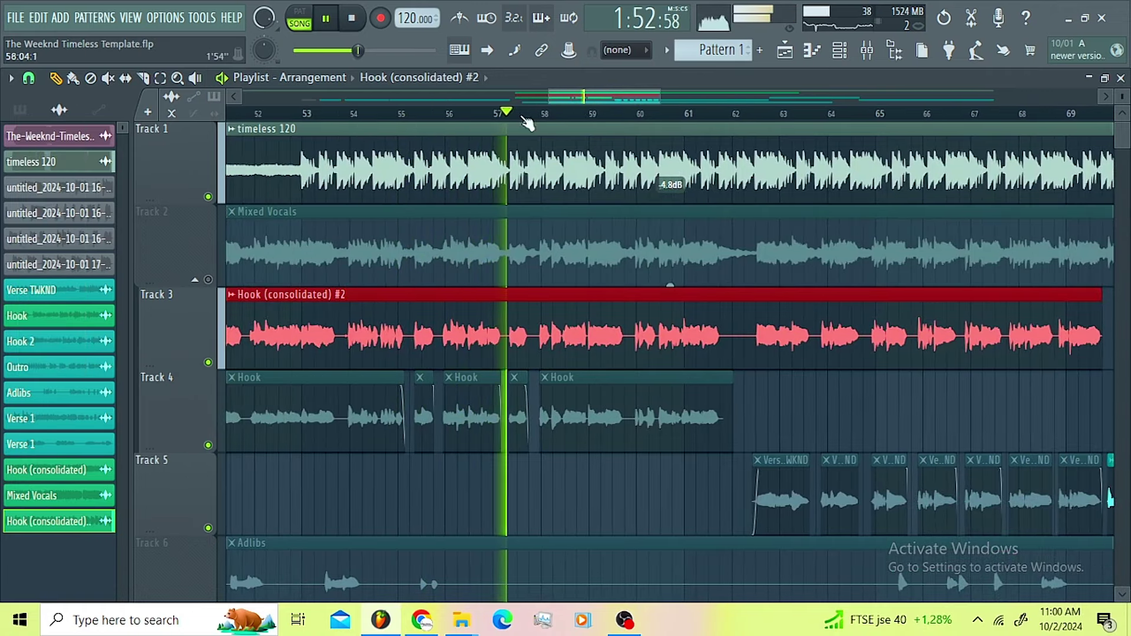
key(space)
click(345, 115)
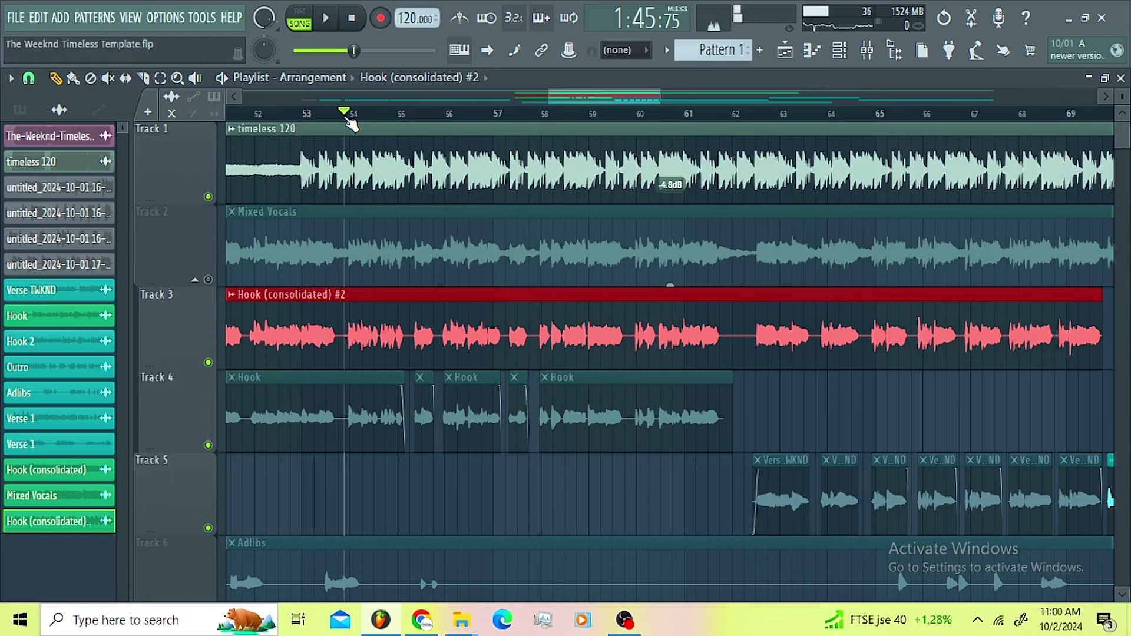
- Examine the Reverb track's effects: bx_rooMS, Saturation Knob, Fruity parametric EQ 2 and AIRChorus_x64
click(864, 51)
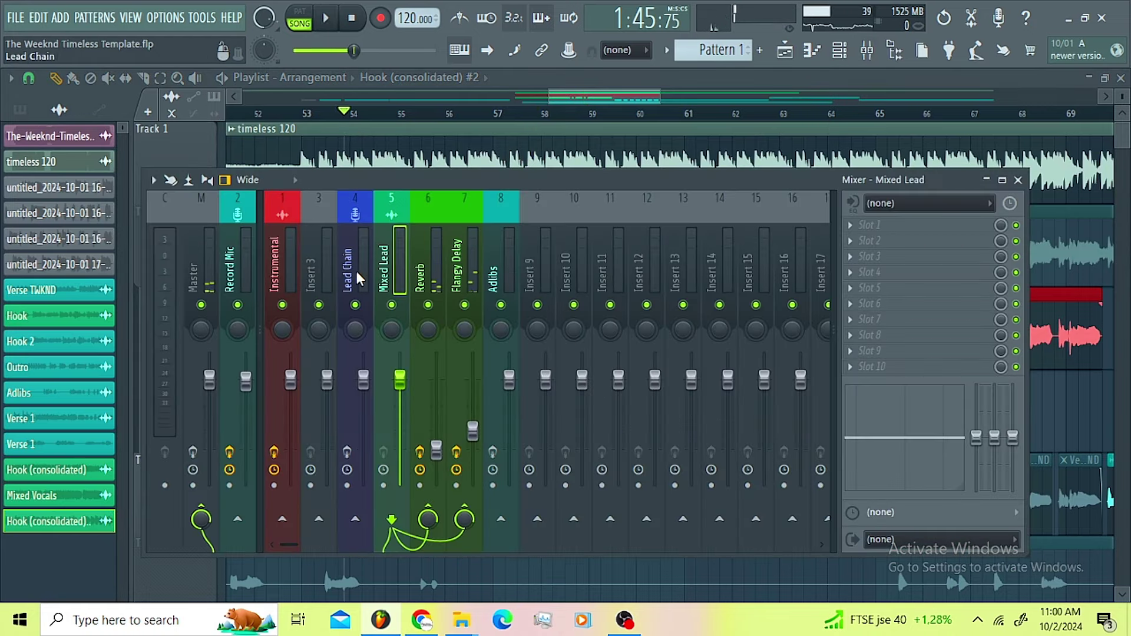
click(430, 287)
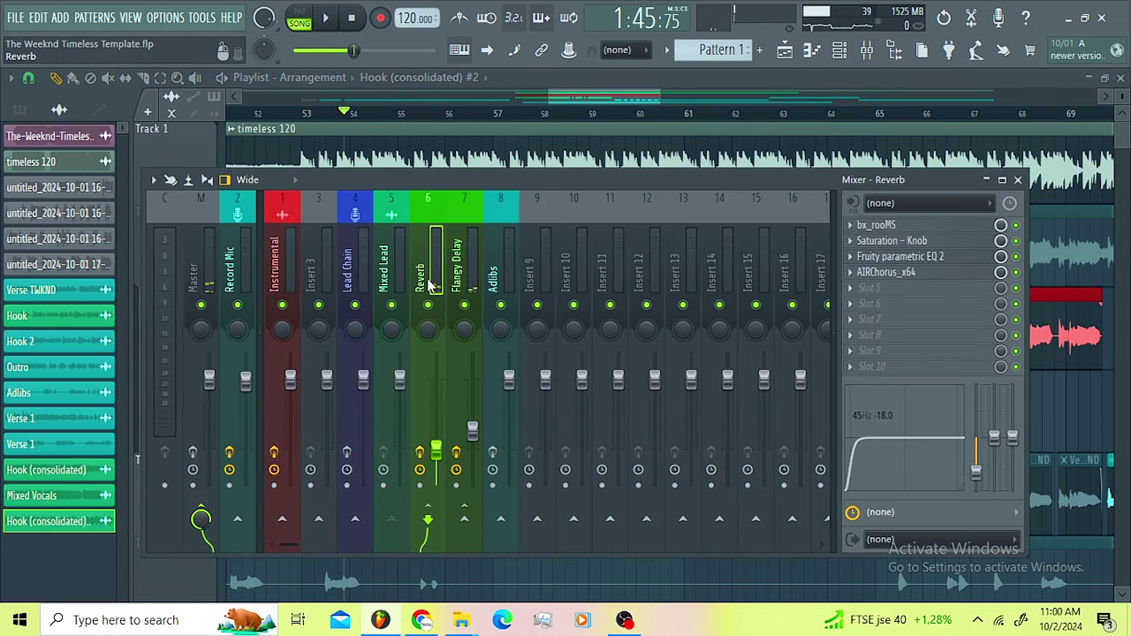
click(881, 224)
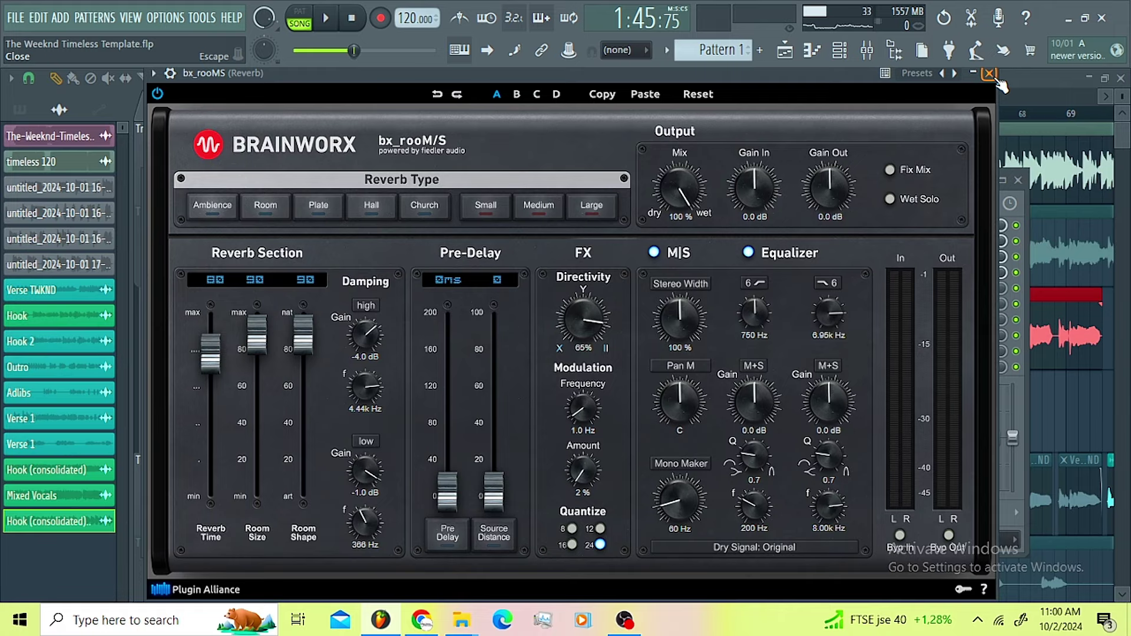
click(990, 76)
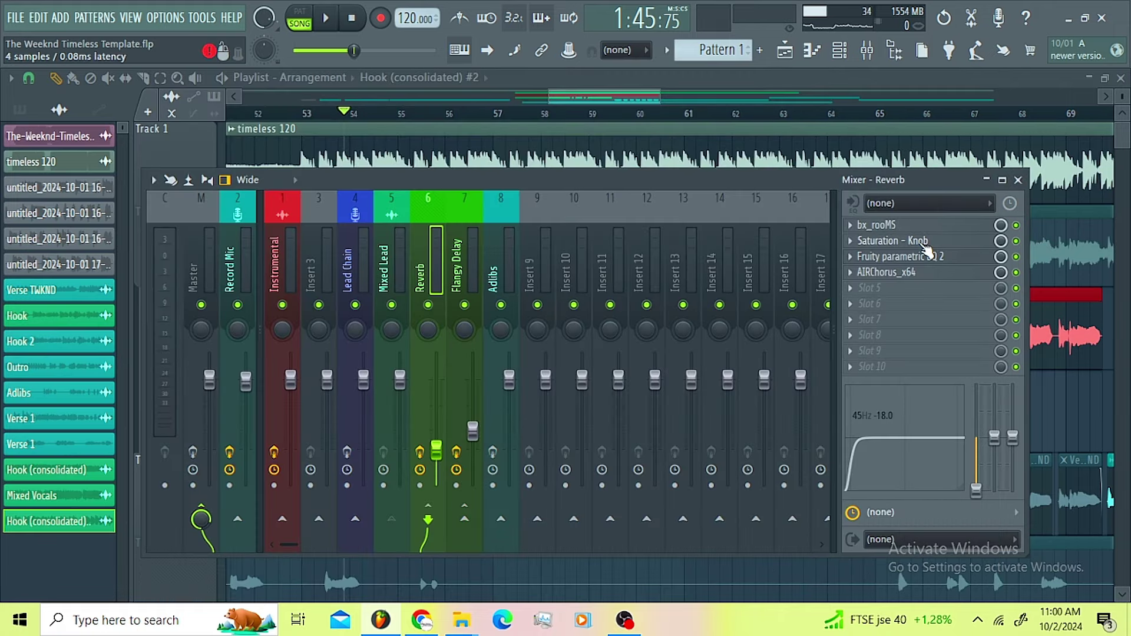
click(918, 240)
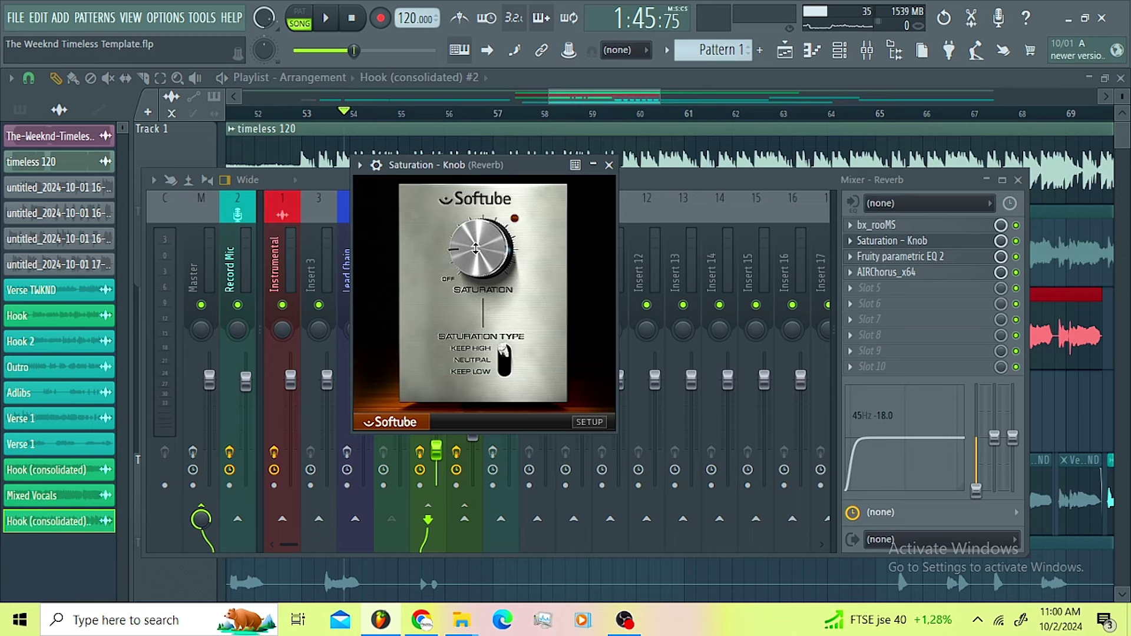
click(889, 256)
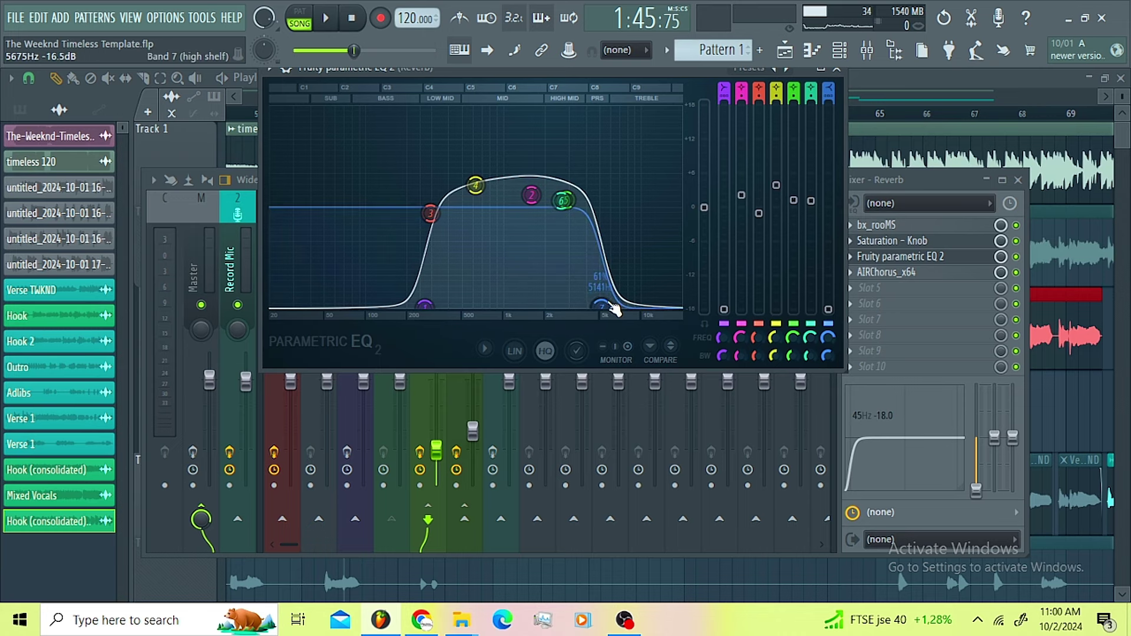
click(902, 281)
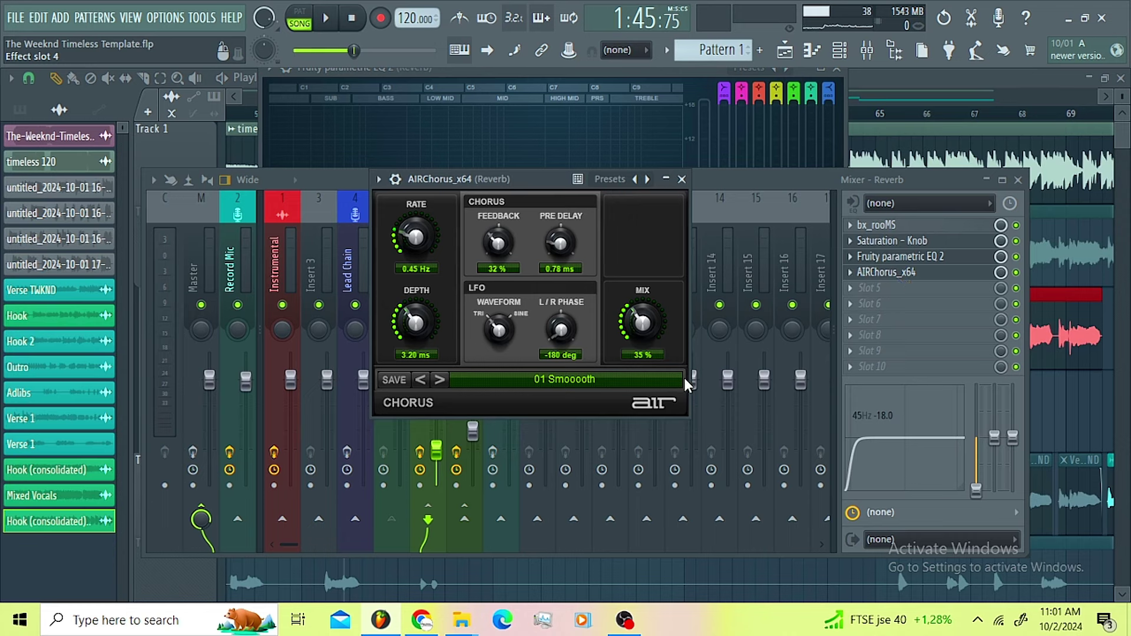
click(729, 181)
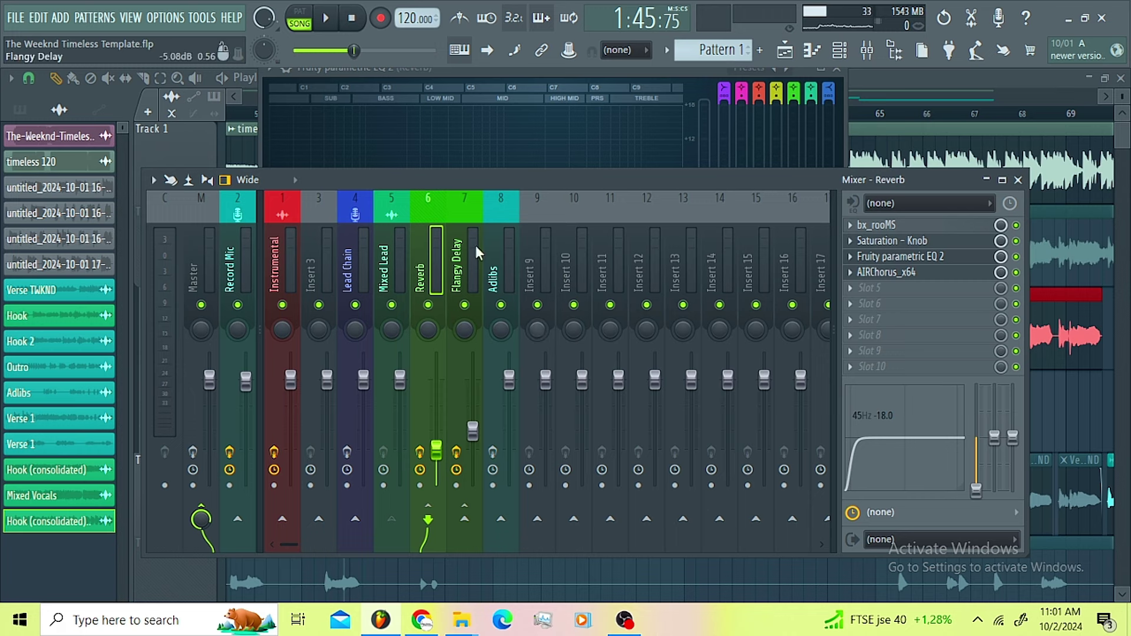
- Mute the Instrumental mixer track and lower the Reverb track's volume to about -22 dB during playback
click(282, 305)
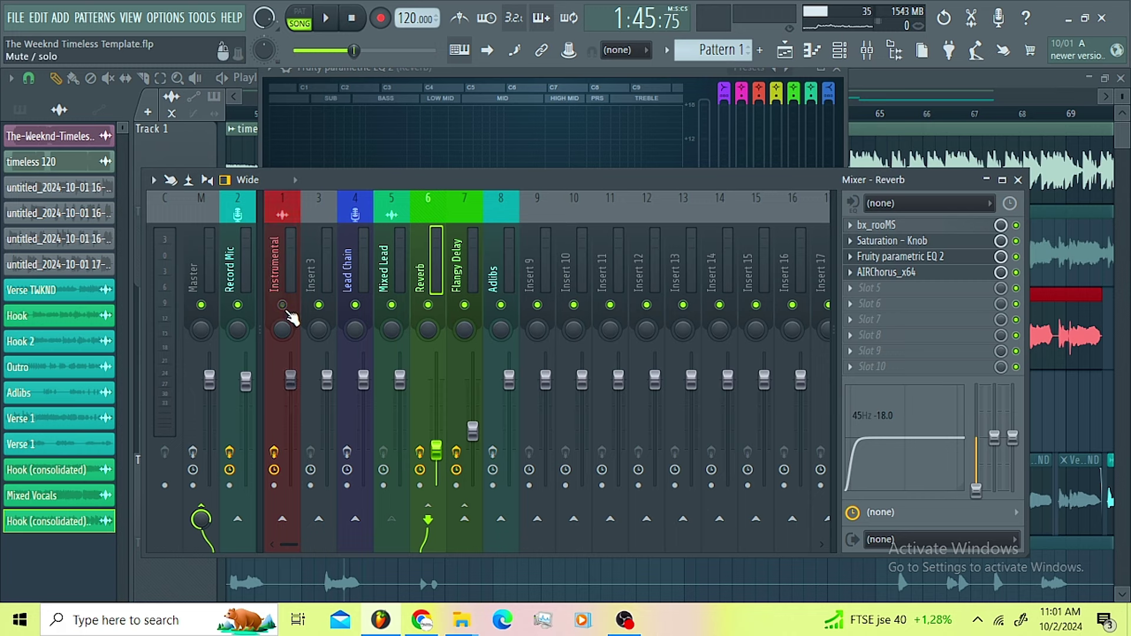
key(space)
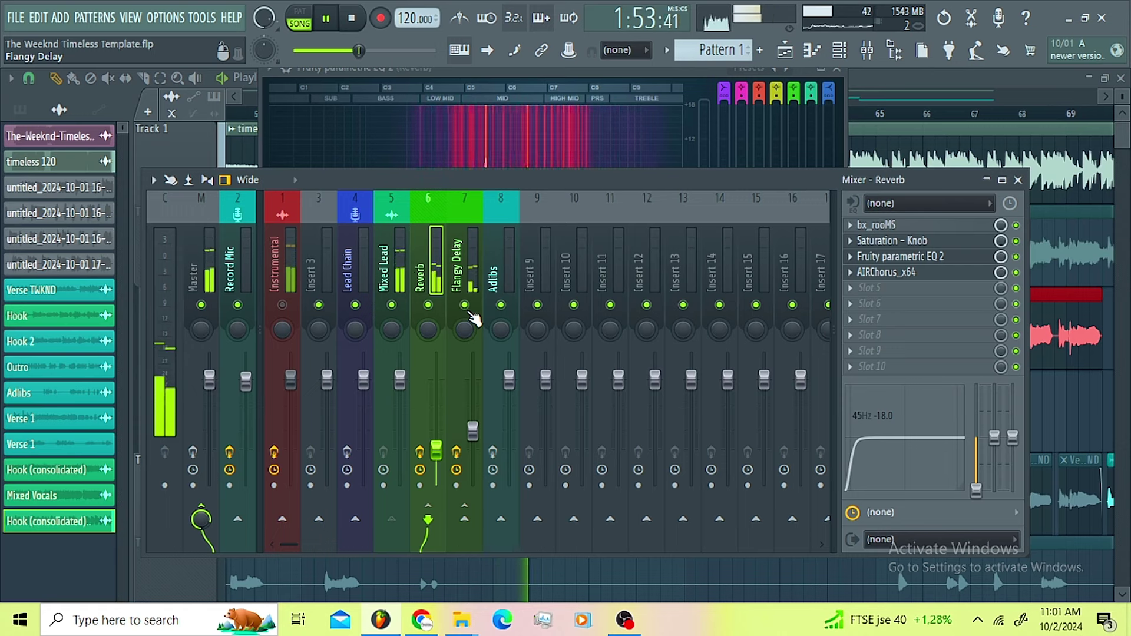
mouse_move(442, 459)
mouse_down()
mouse_move(442, 474)
mouse_move(436, 458)
mouse_up()
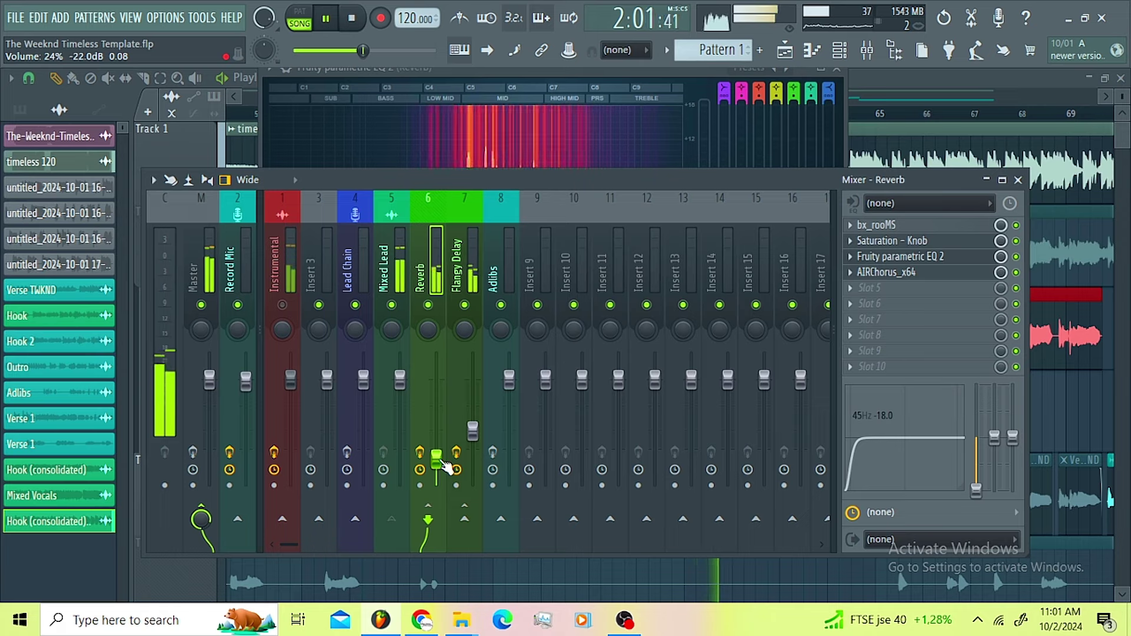
key(space)
- Examine the Flangy Delay mixer track's H-Delay Stereo effect, including its HiPass and LoPass filters, and close it
click(469, 274)
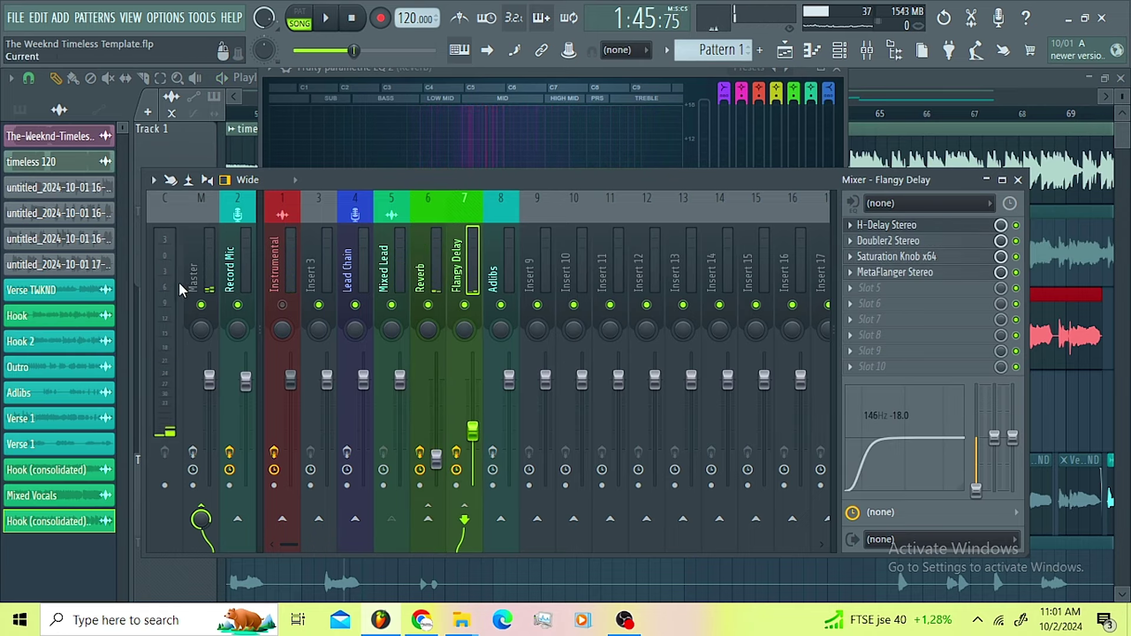
click(917, 228)
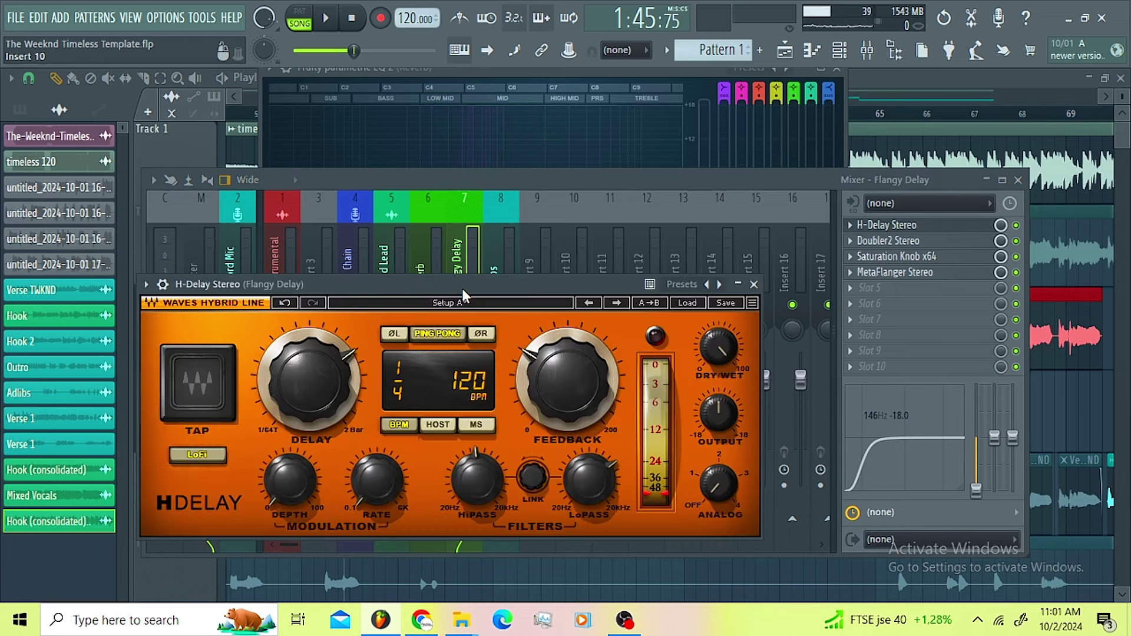
drag(463, 289, 563, 225)
click(318, 393)
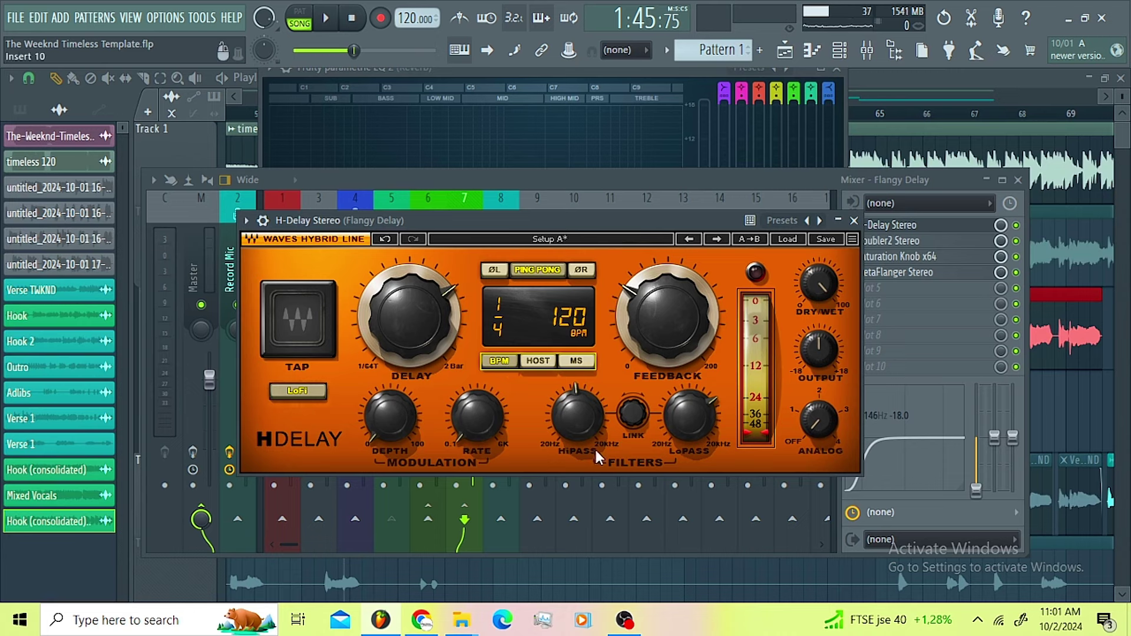
mouse_move(586, 421)
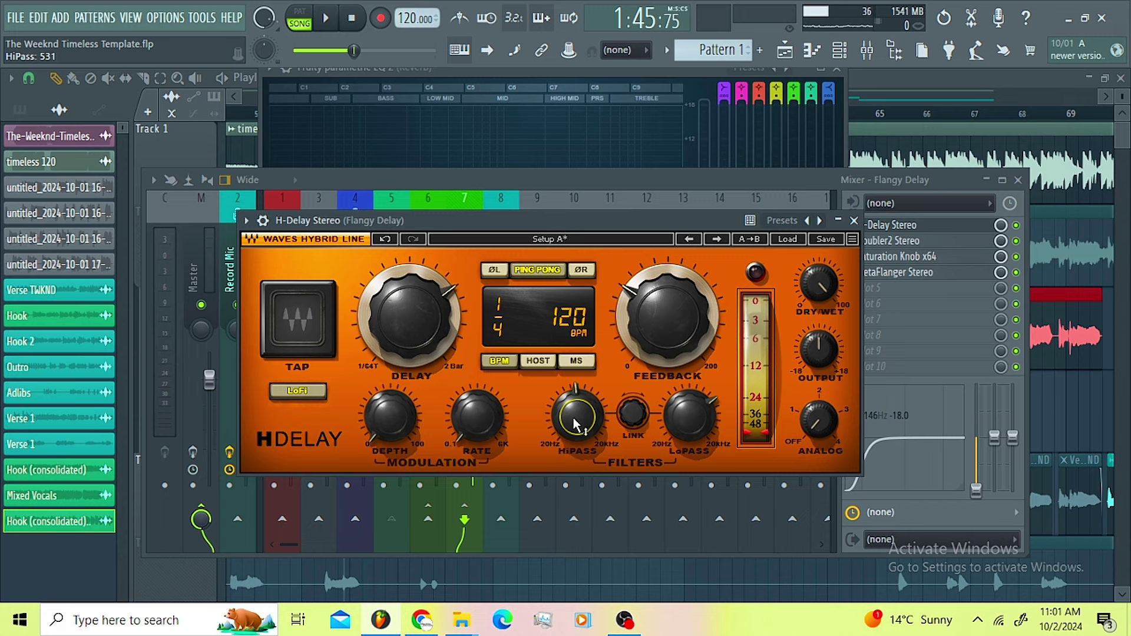
mouse_move(701, 419)
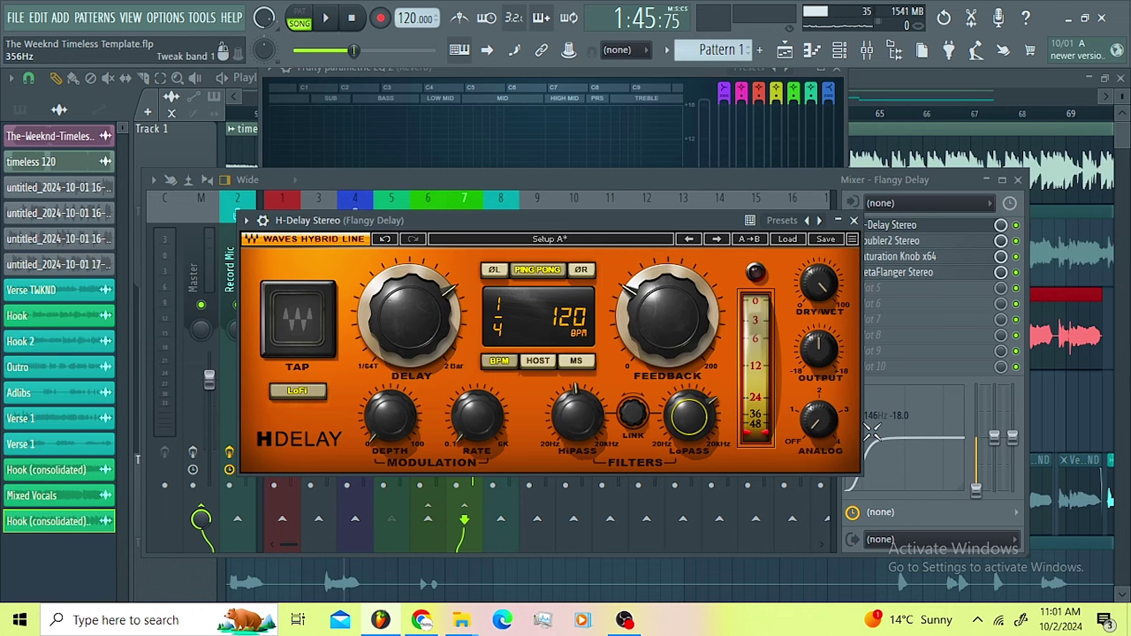
click(853, 221)
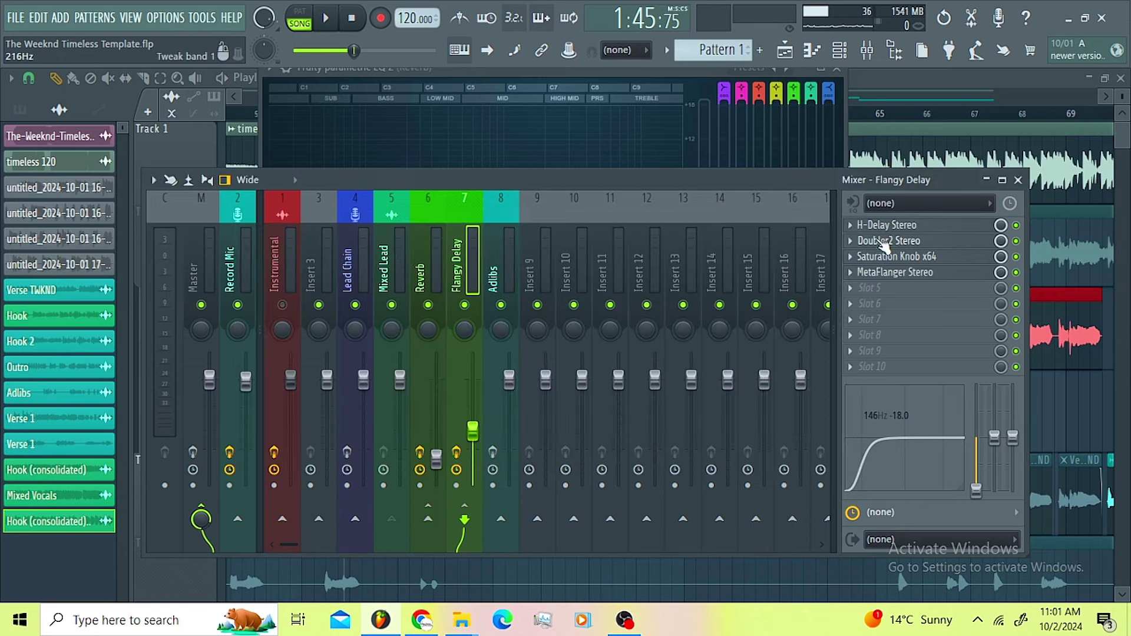
- Examine the Flangy Delay track's remaining effects: Doubler2 Stereo, Saturation Knob x64 and MetaFlanger Stereo
click(887, 242)
drag(245, 156, 616, 175)
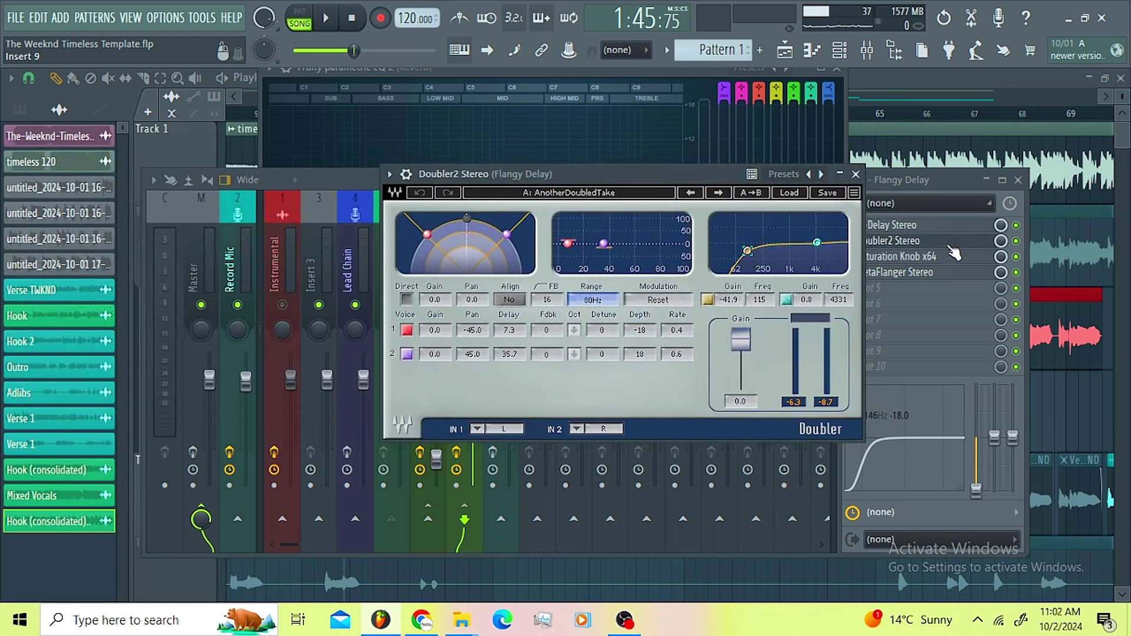
click(933, 261)
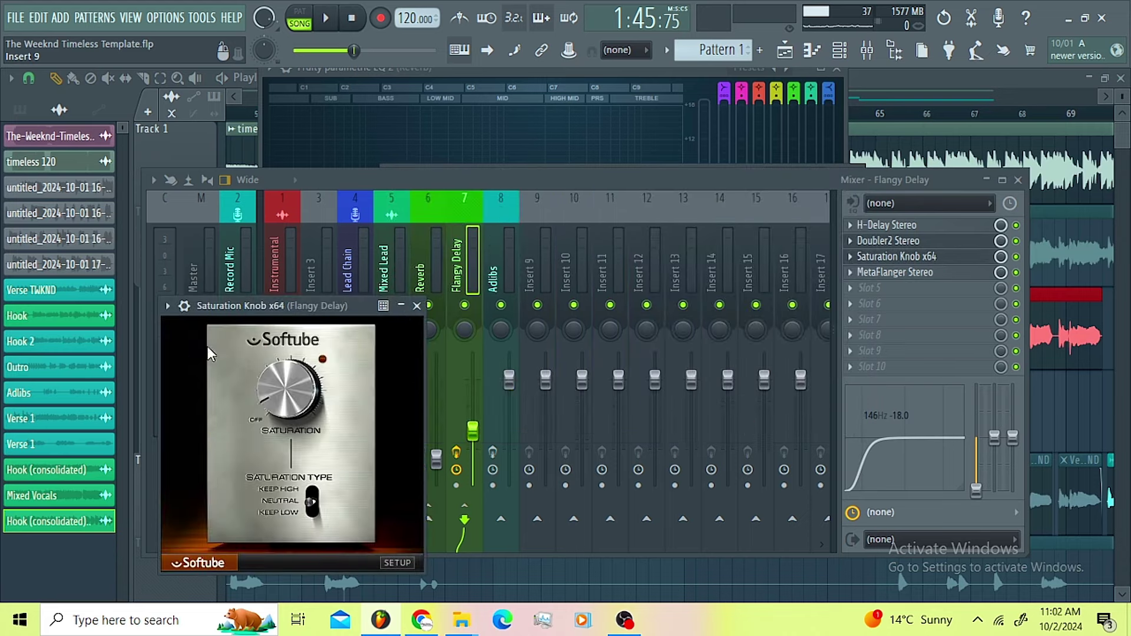
drag(322, 307, 729, 187)
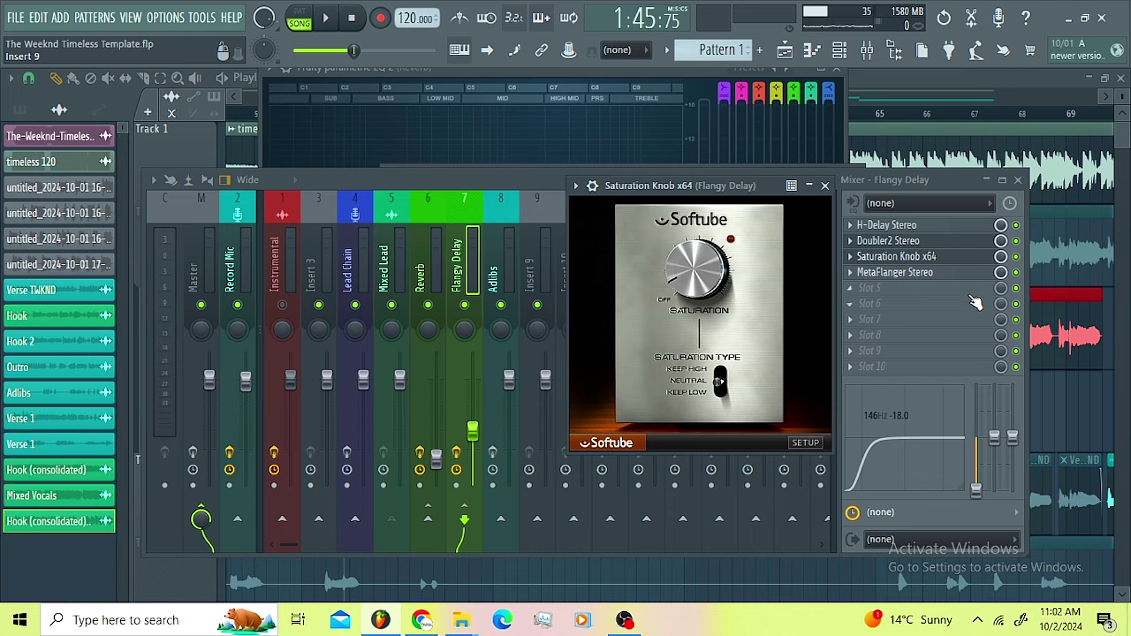
click(942, 274)
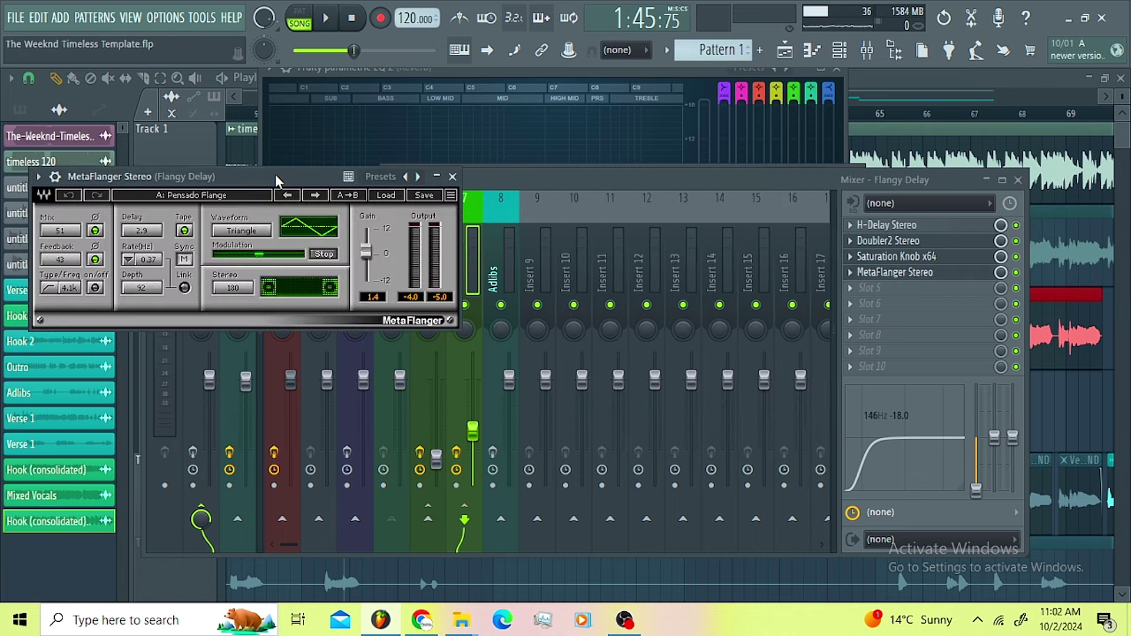
drag(274, 176, 730, 254)
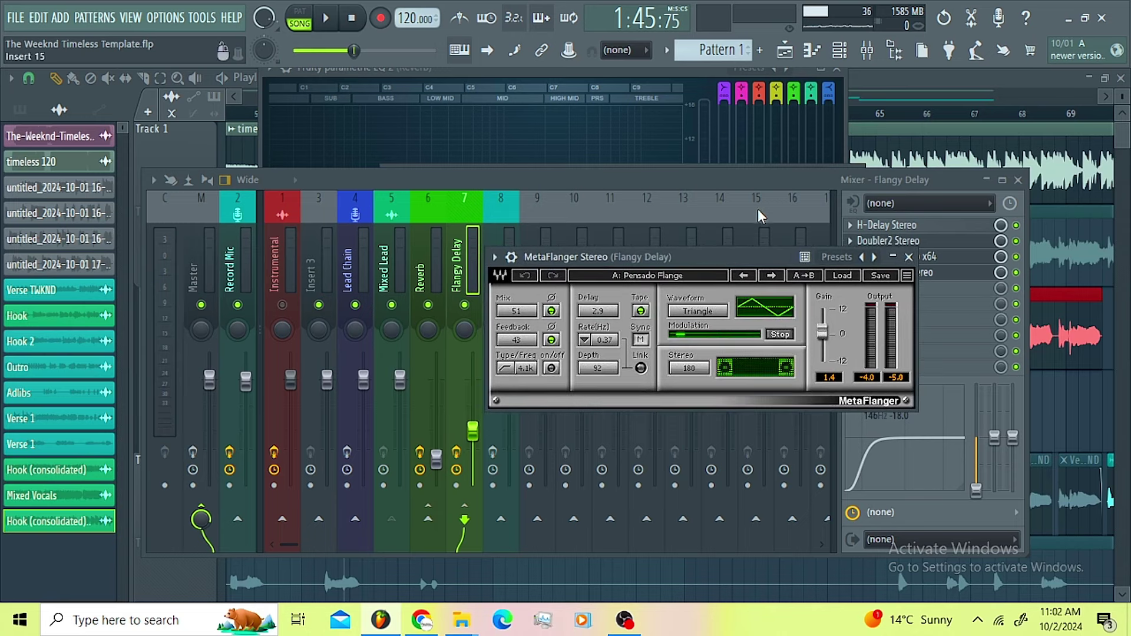
click(745, 178)
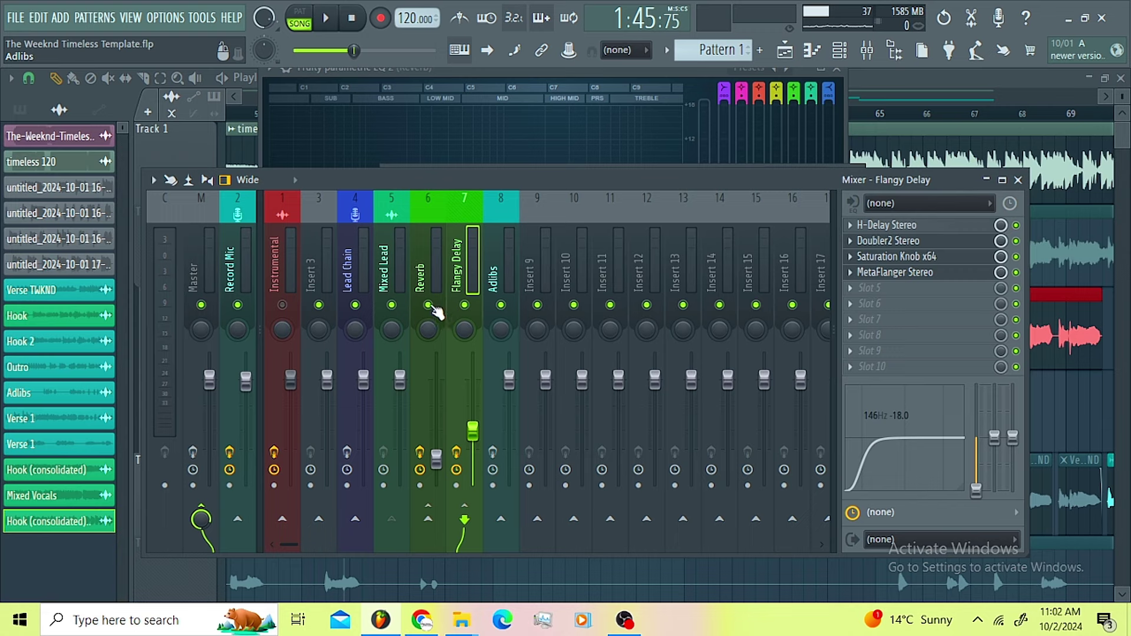
- Mute the Reverb mixer track and lower the Flangy Delay track's volume during playback
click(428, 305)
key(space)
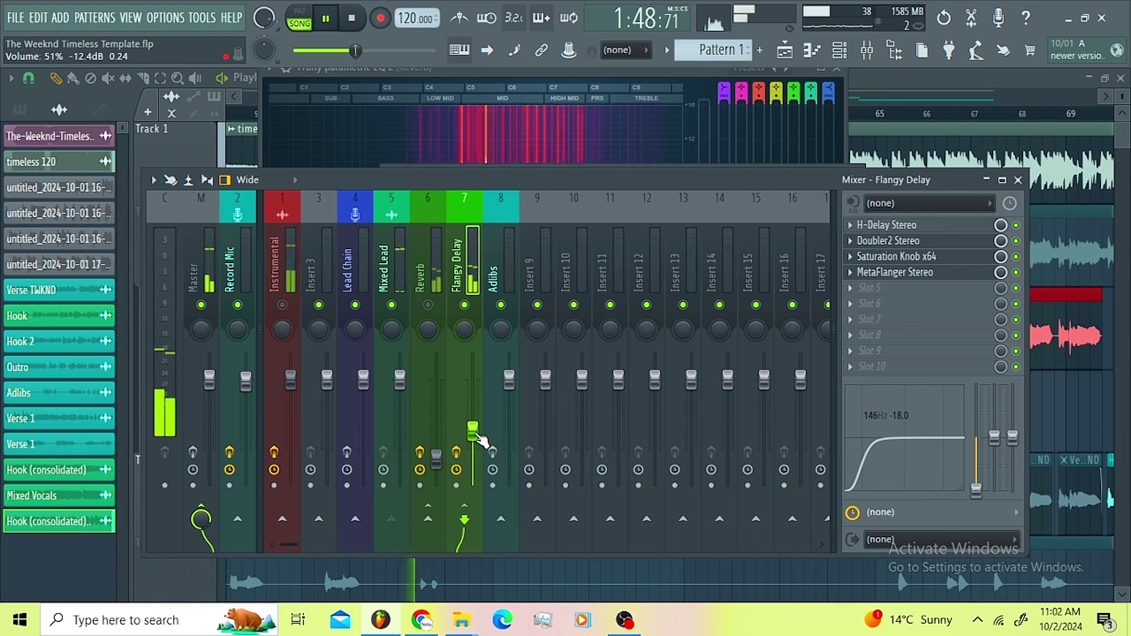
drag(478, 436, 479, 457)
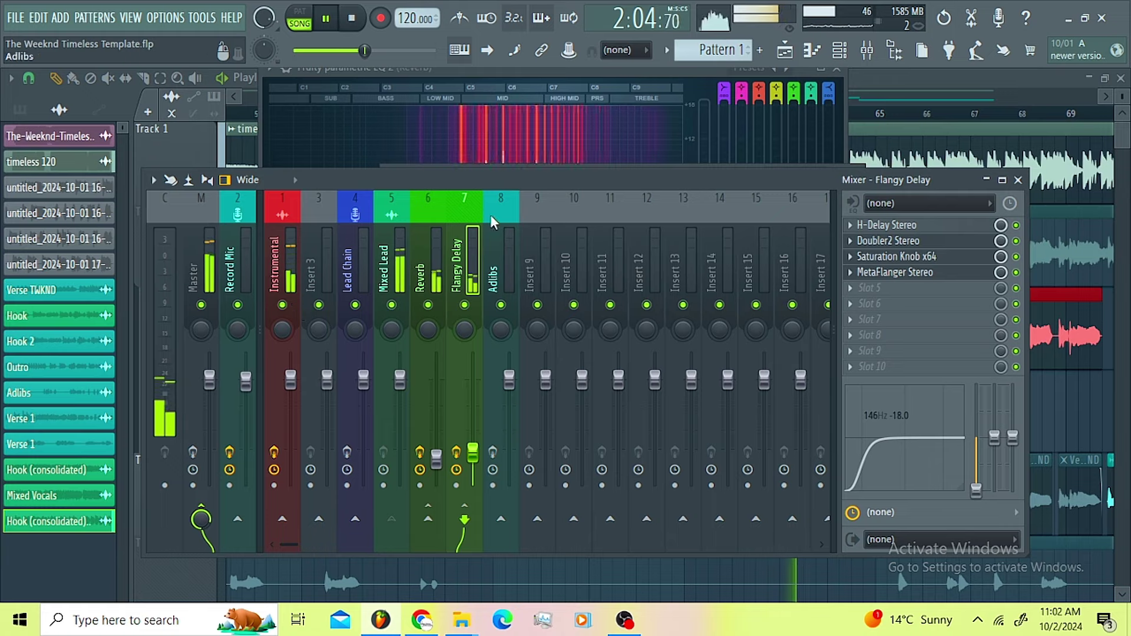
- Follow the hook's playback in the playlist to its end, stop it, and solo Track 6 holding the Adlibs clip
click(863, 88)
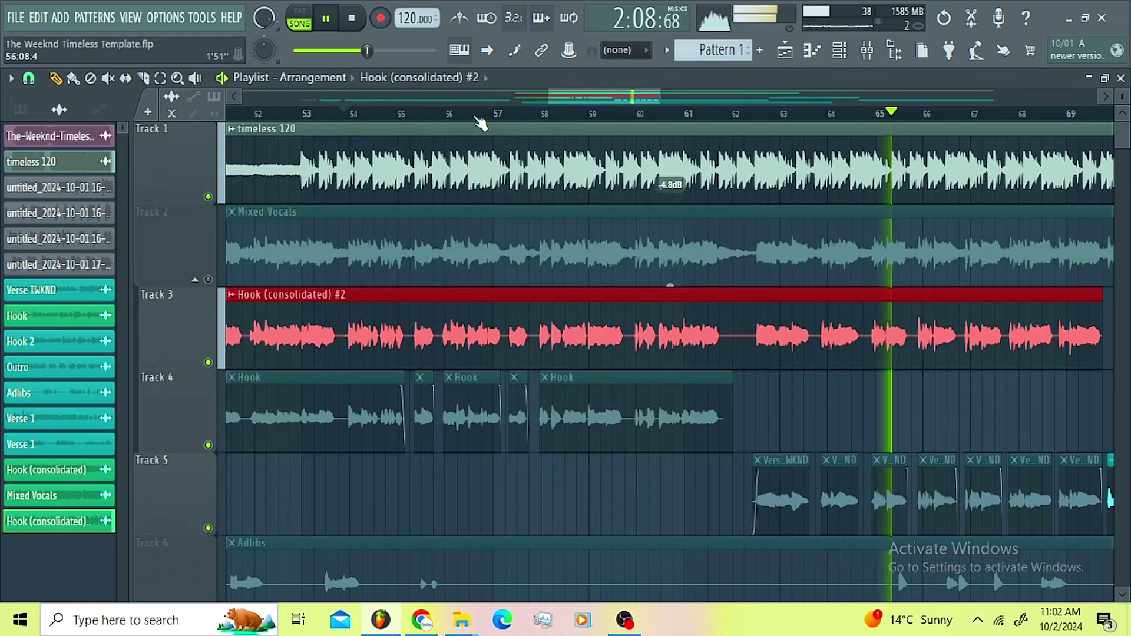
drag(590, 101, 650, 102)
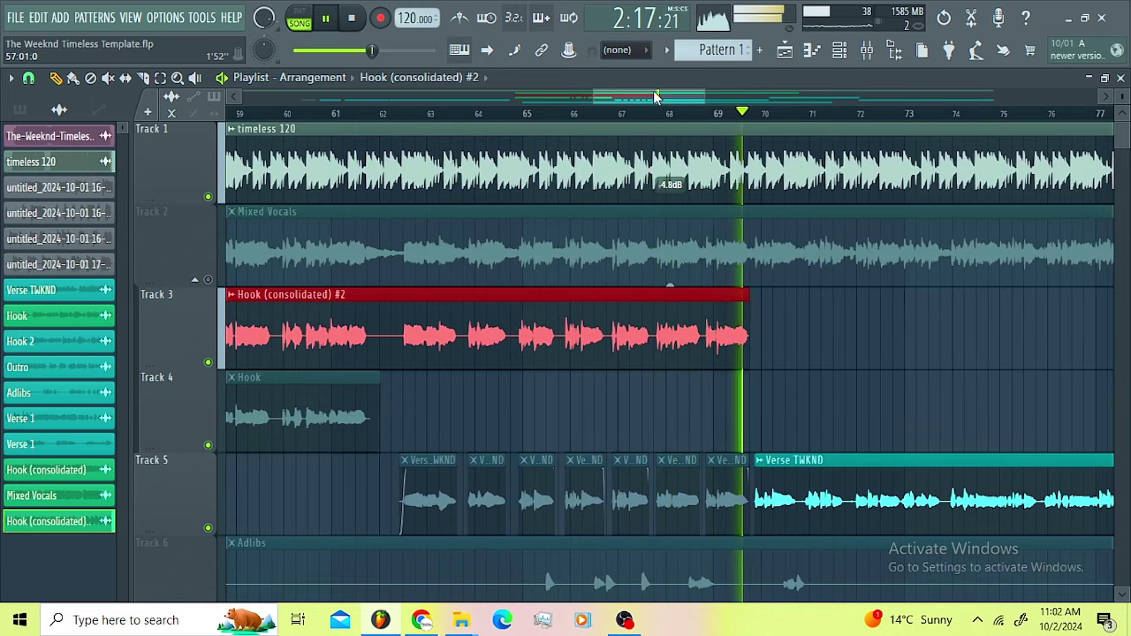
key(space)
drag(653, 101, 571, 101)
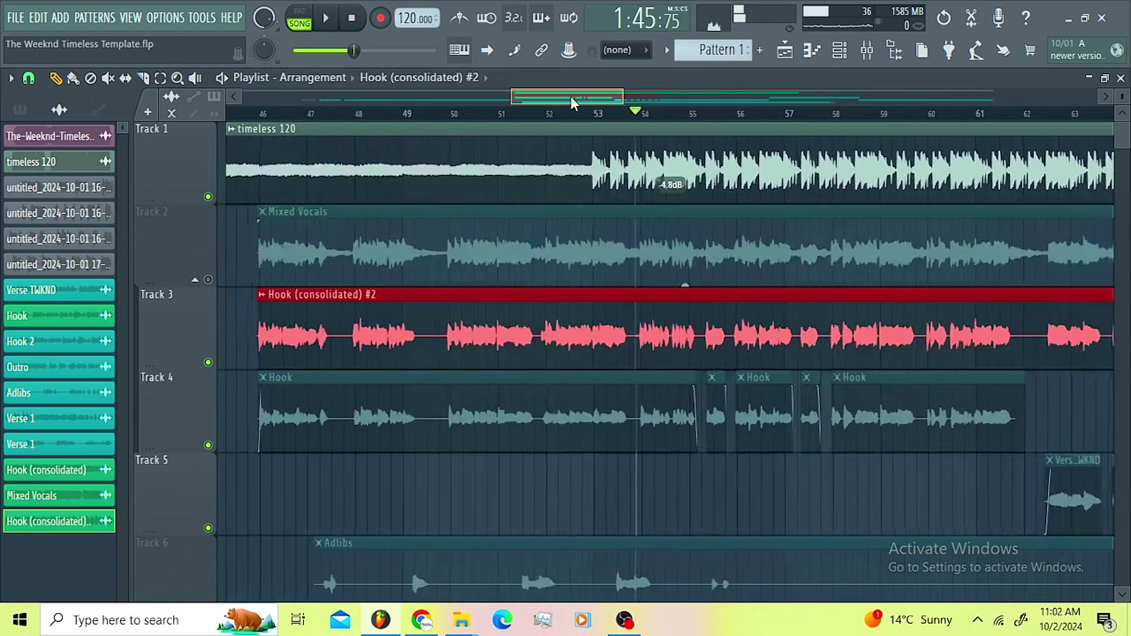
scroll(355, 542, down, 3)
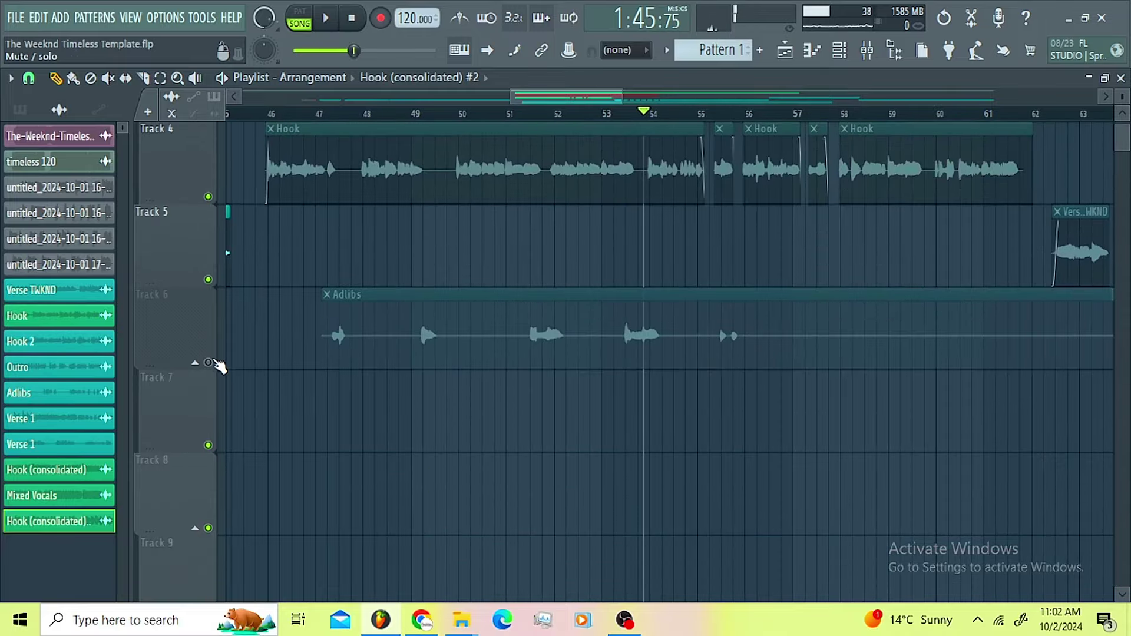
right_click(213, 364)
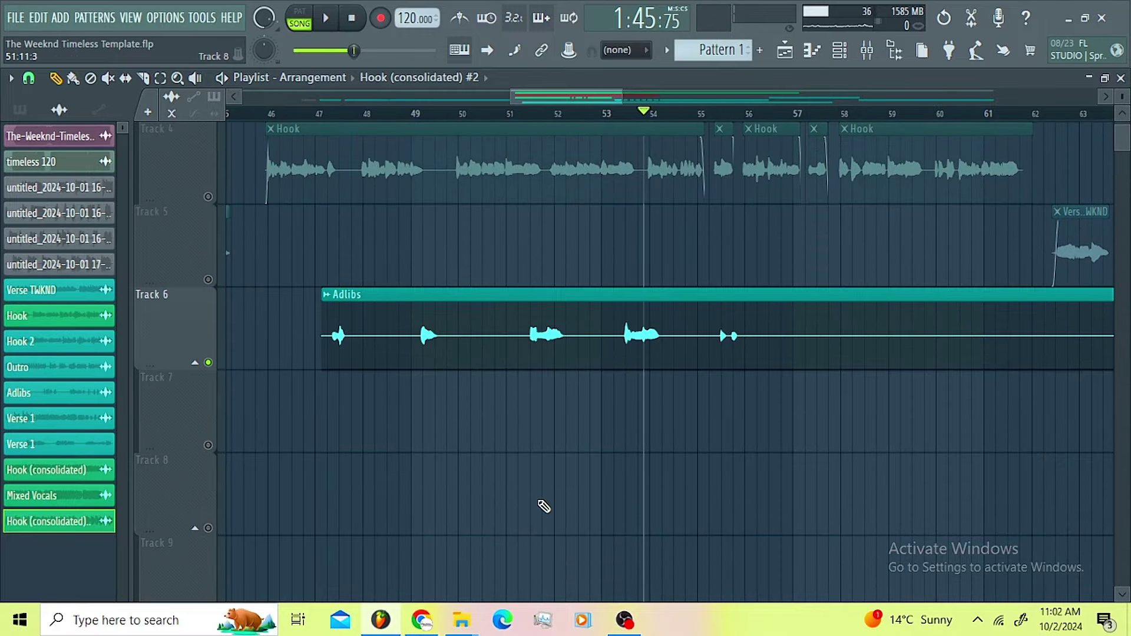
scroll(542, 504, up, 3)
scroll(542, 505, down, 3)
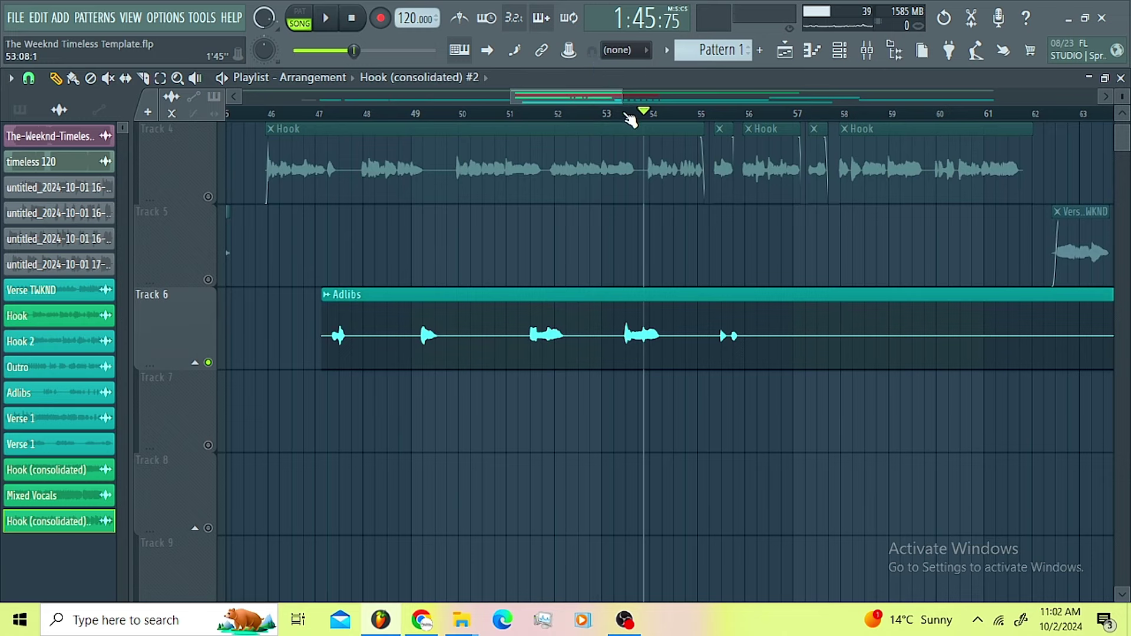
- Play the soloed adlibs and set the stopped playhead just after bar 53
key(space)
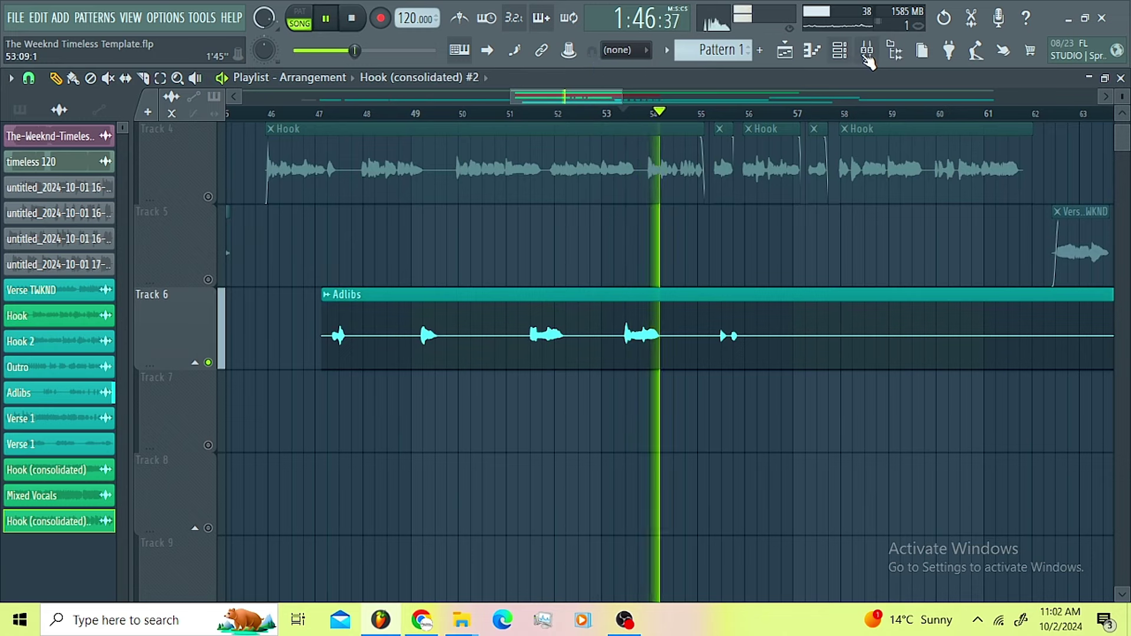
key(space)
key(F9)
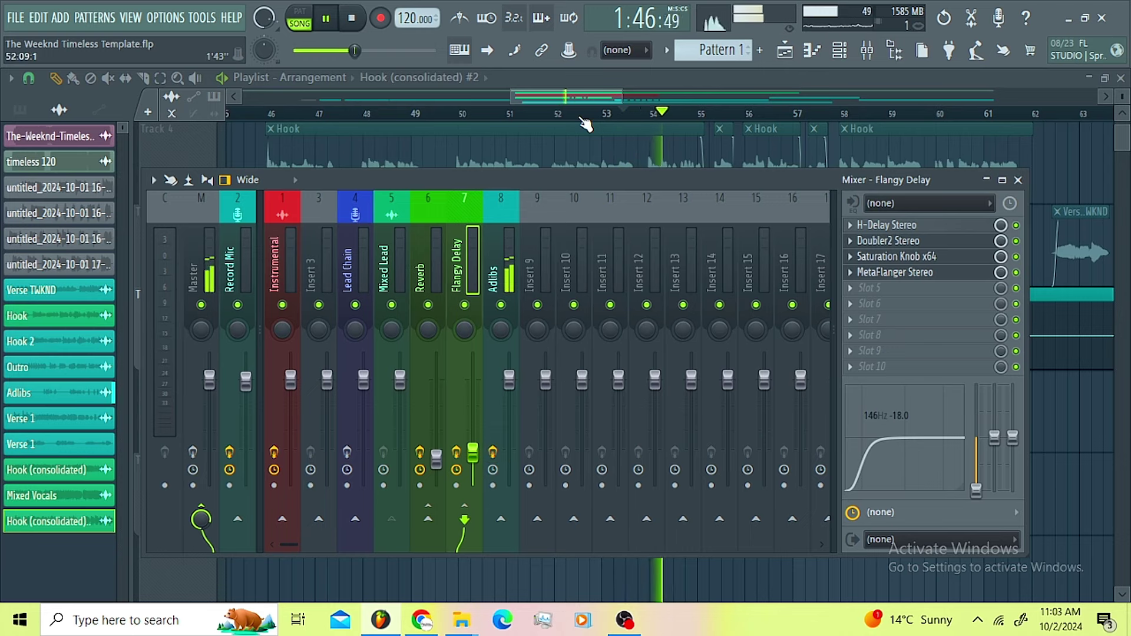
key(F9)
key(space)
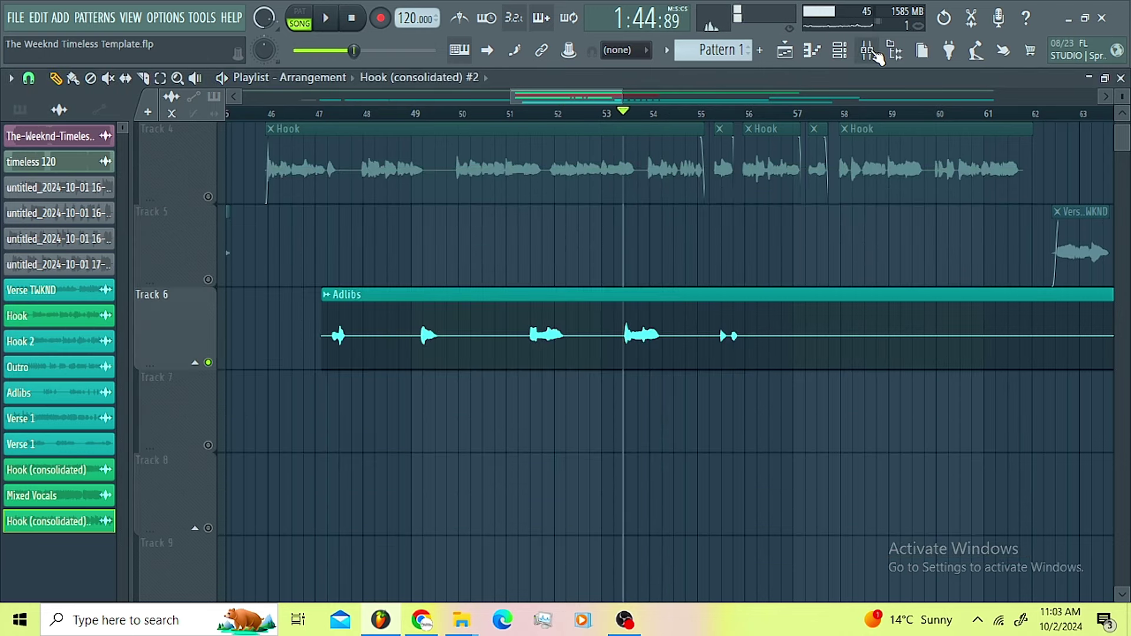
- Select the Adlibs mixer track and examine its Fruity Reeverb 2 effect
click(875, 52)
click(235, 271)
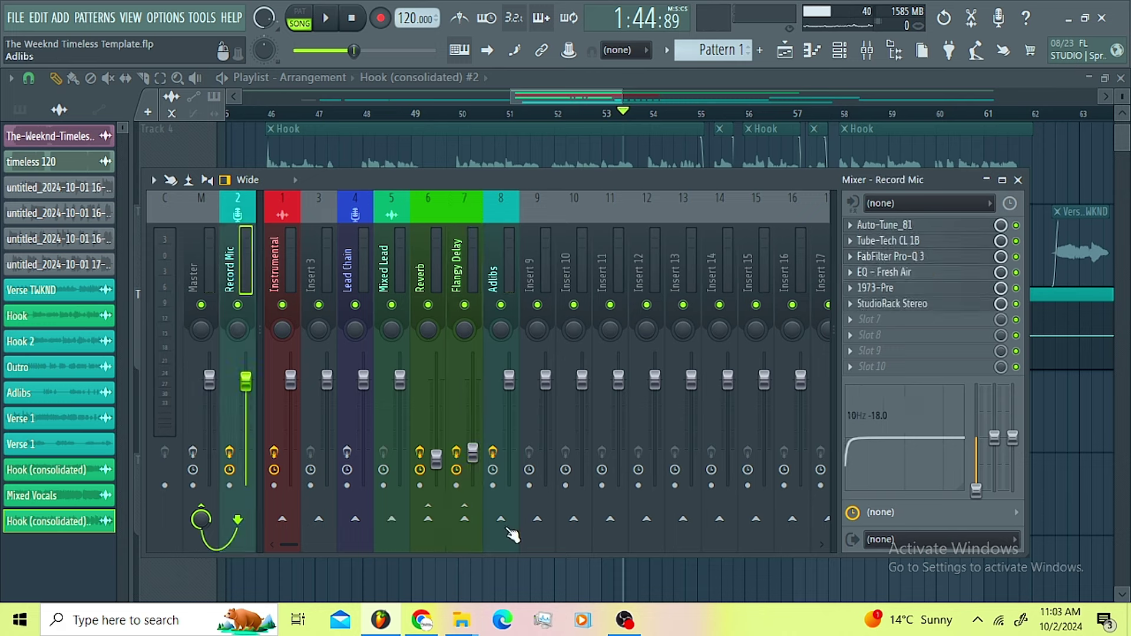
click(495, 283)
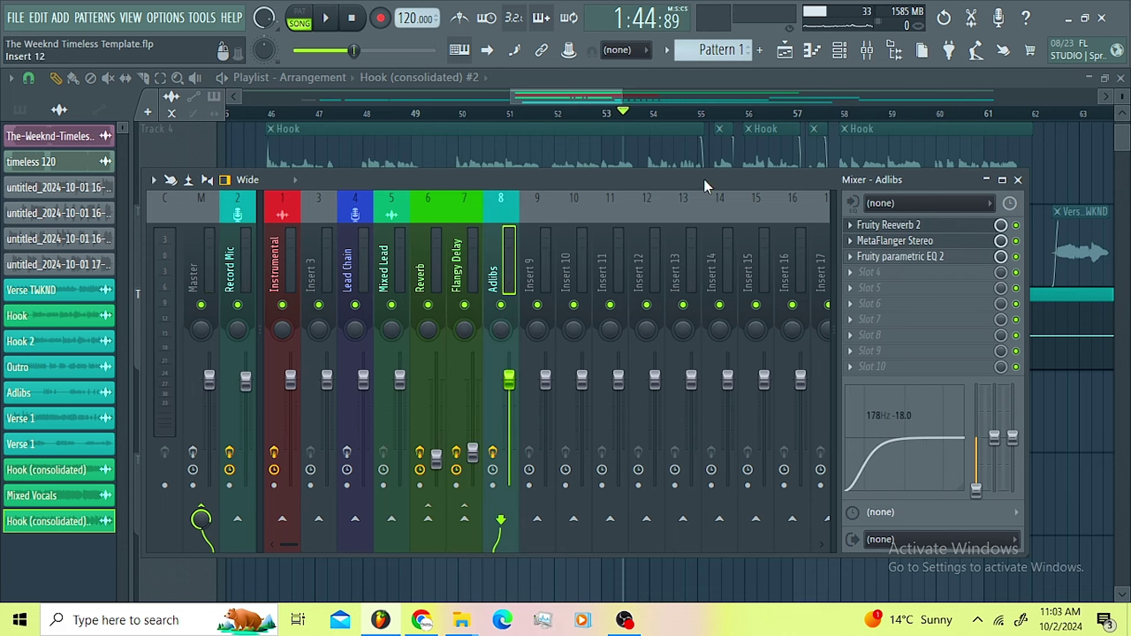
click(916, 225)
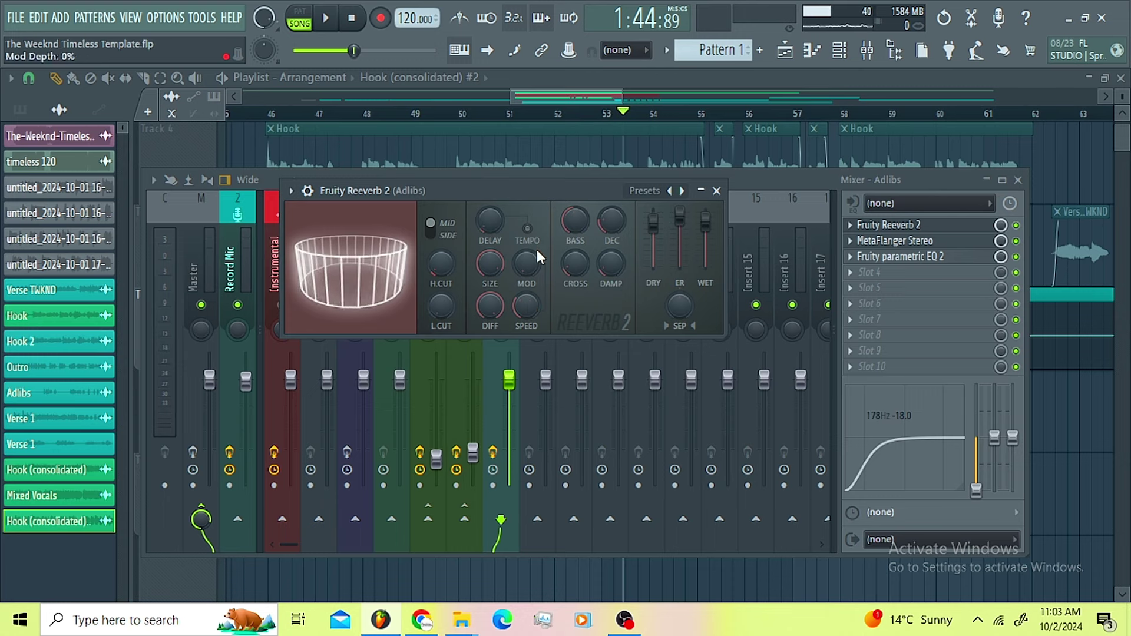
drag(441, 306, 441, 298)
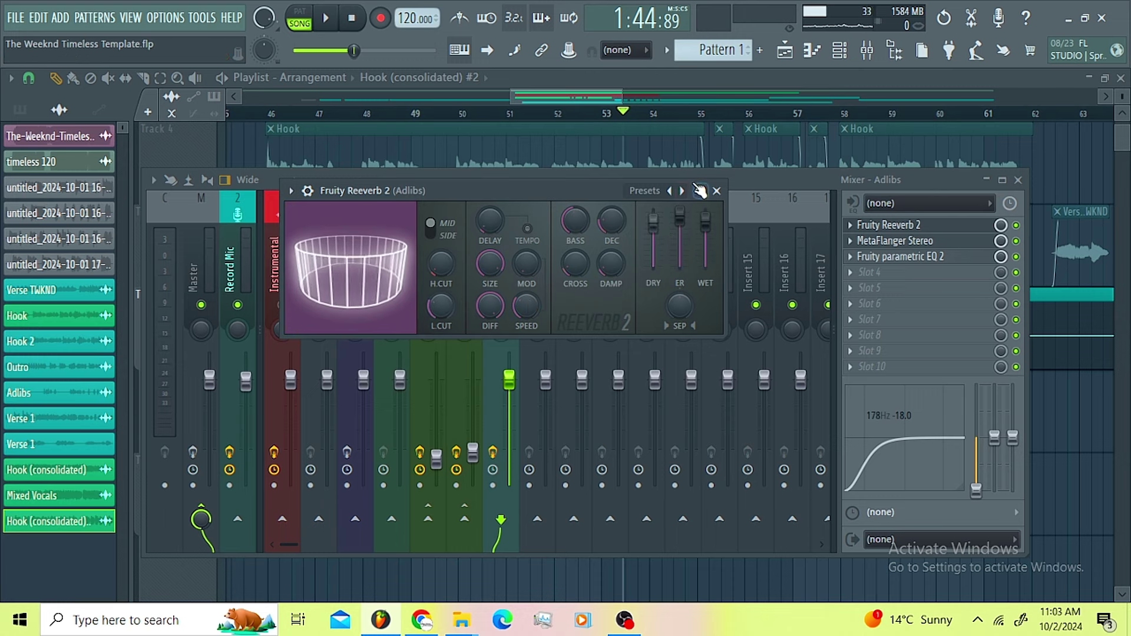
click(931, 239)
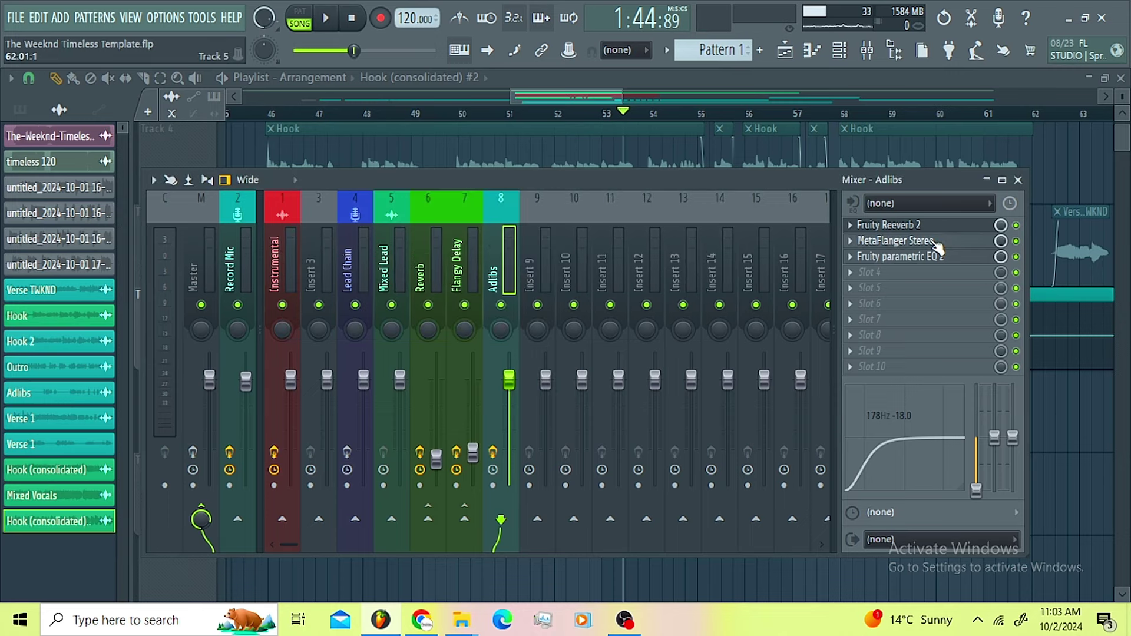
- Examine the Adlibs track's MetaFlanger Stereo, Fruity parametric EQ 2 and the mixer's built-in low-shelf EQ level
click(934, 242)
drag(324, 198, 648, 207)
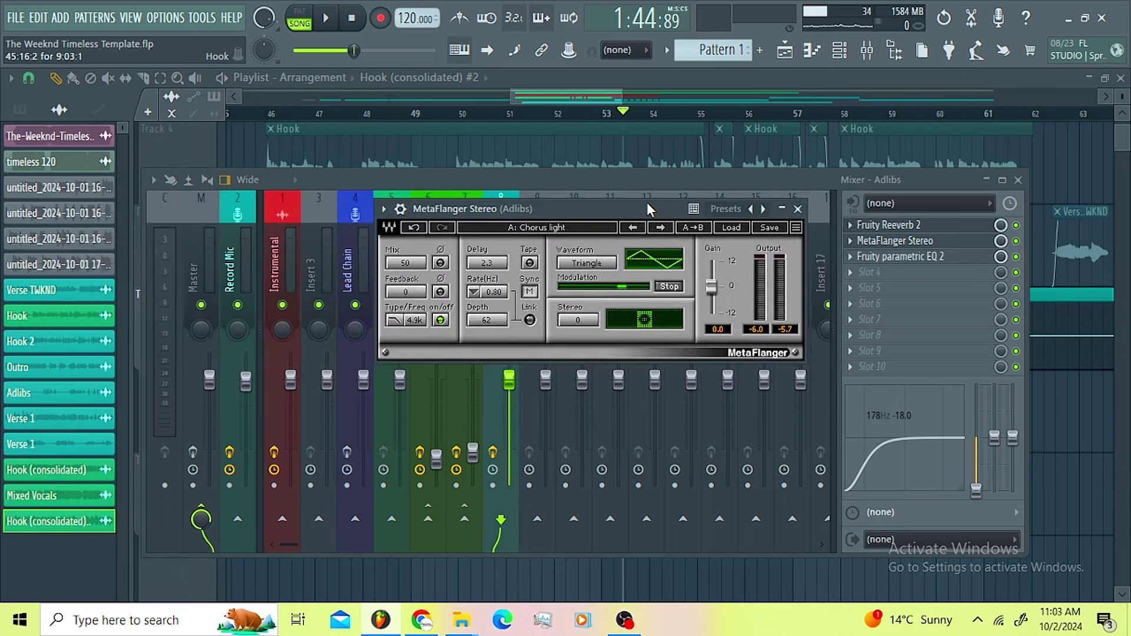
click(953, 259)
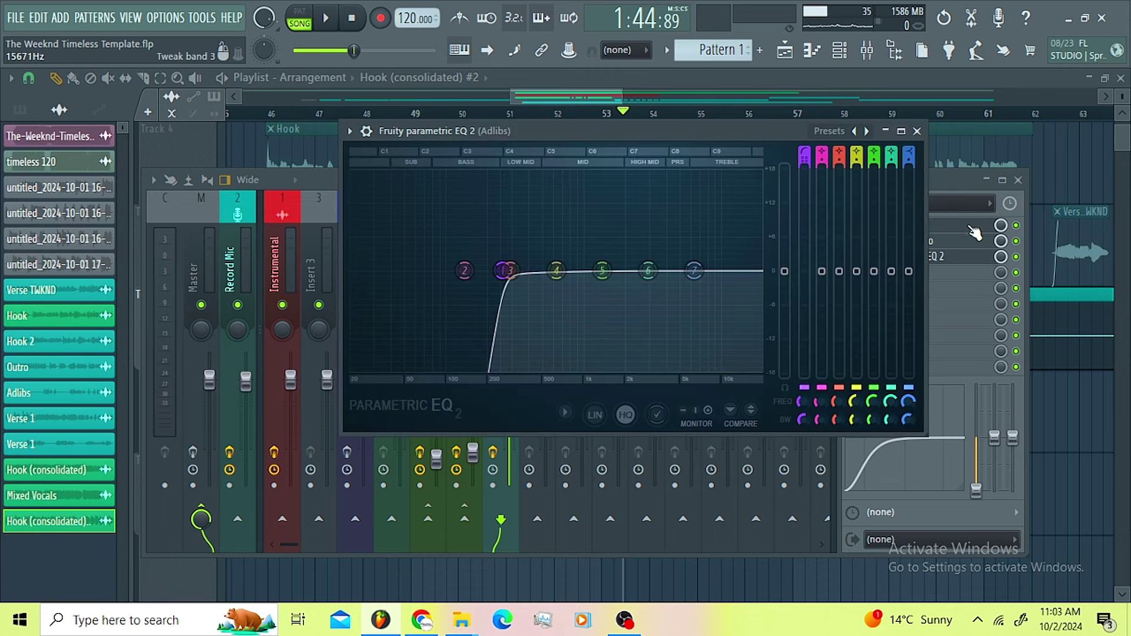
click(947, 179)
drag(985, 499, 984, 457)
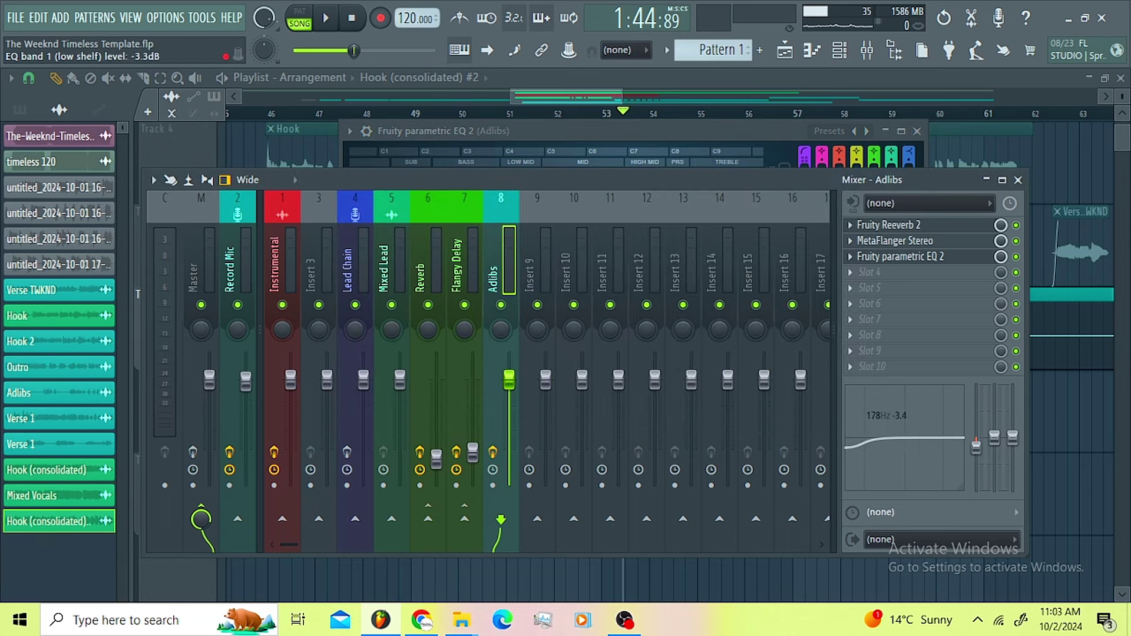
- Play the adlibs through the mixer effects and restart playback in the playlist just after bar 47
click(325, 14)
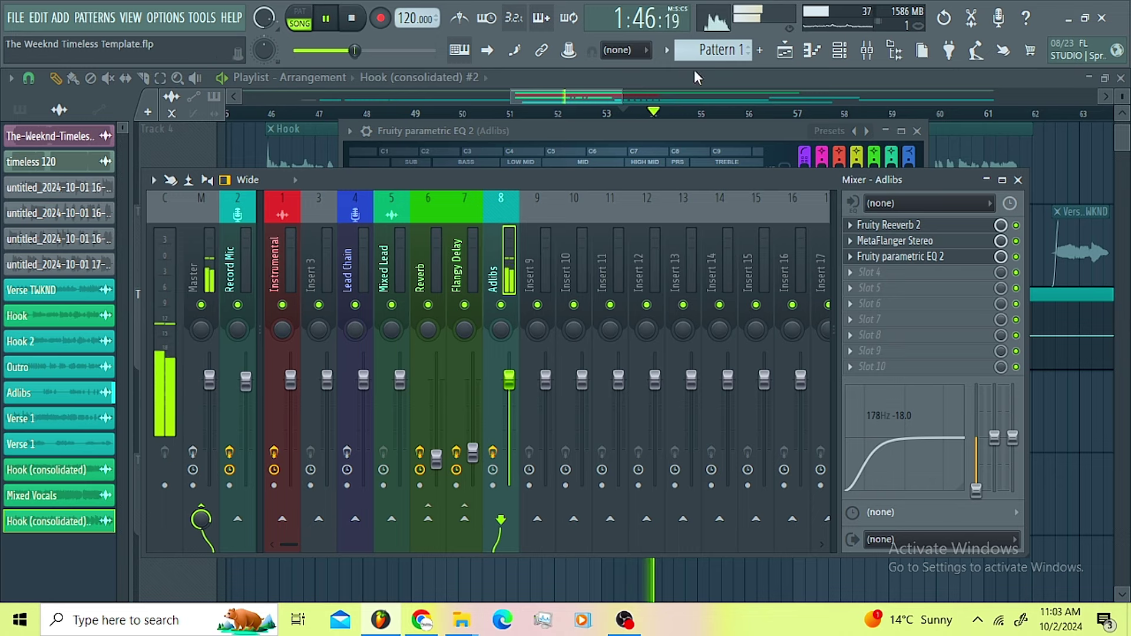
click(612, 99)
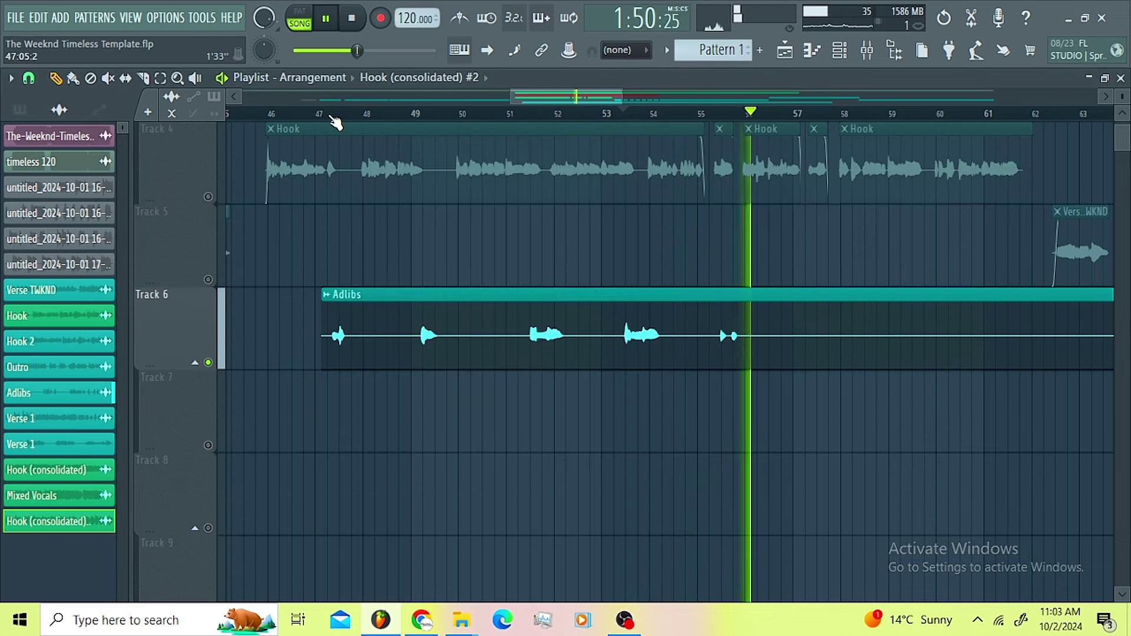
click(336, 116)
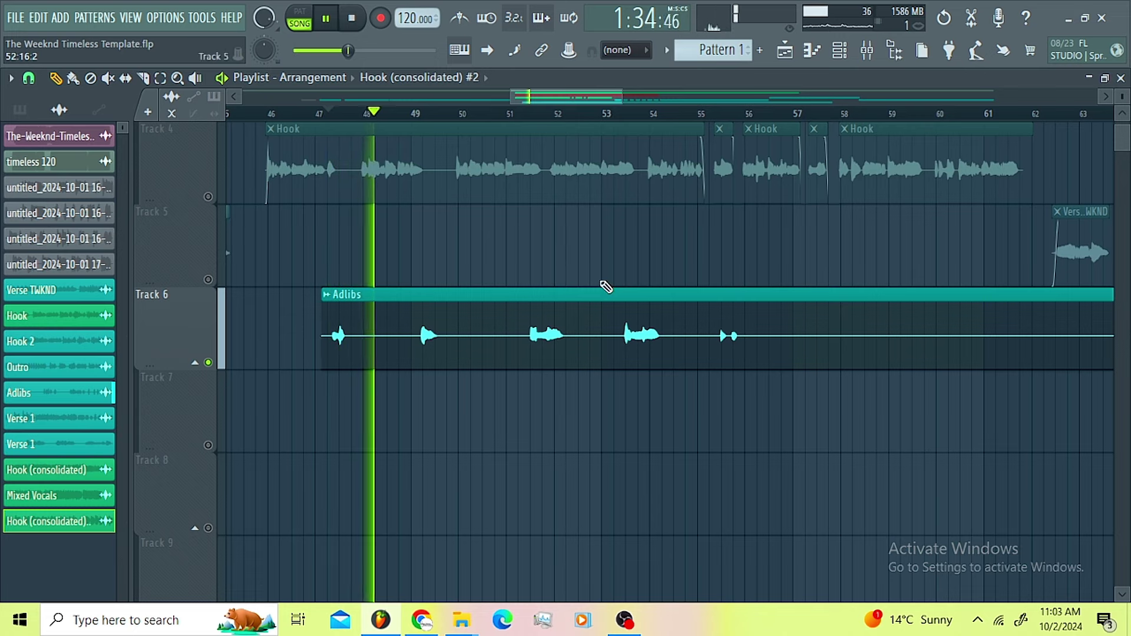
scroll(540, 294, up, 1)
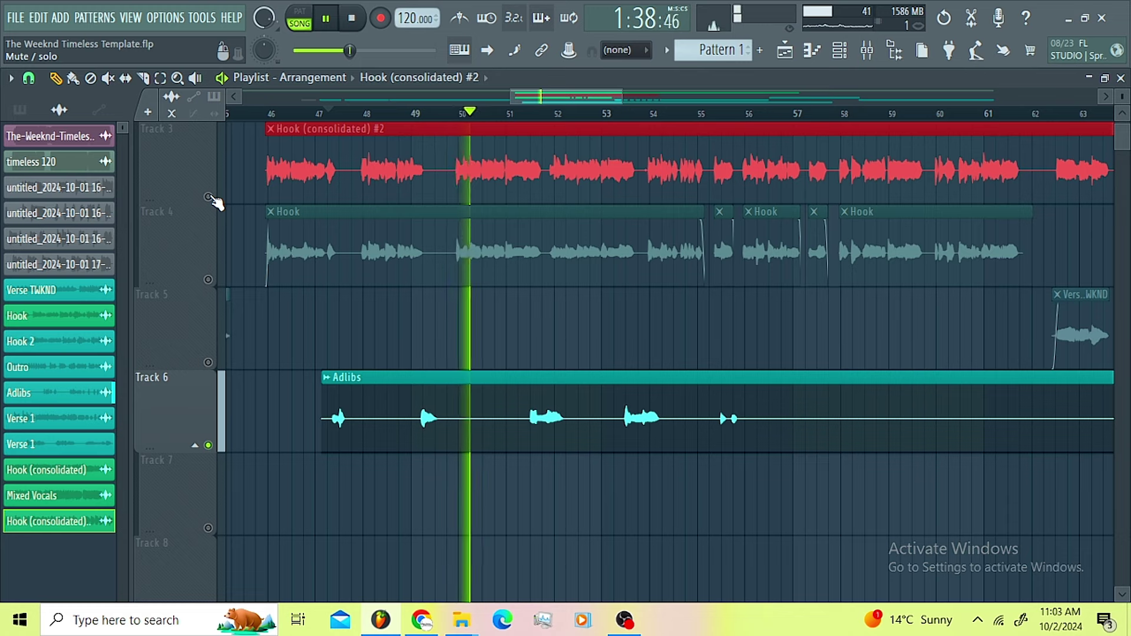
- Restart playback at bar 46 and unmute the consolidated hook on Track 3 to hear it together with the adlibs
click(275, 115)
click(208, 197)
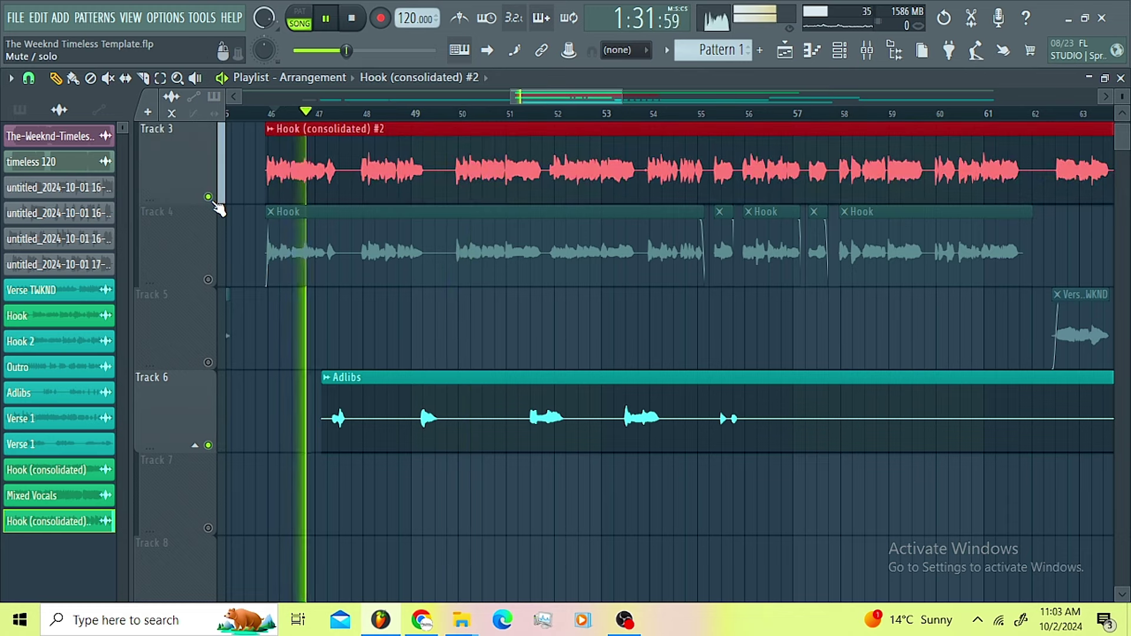
scroll(212, 365, up, 2)
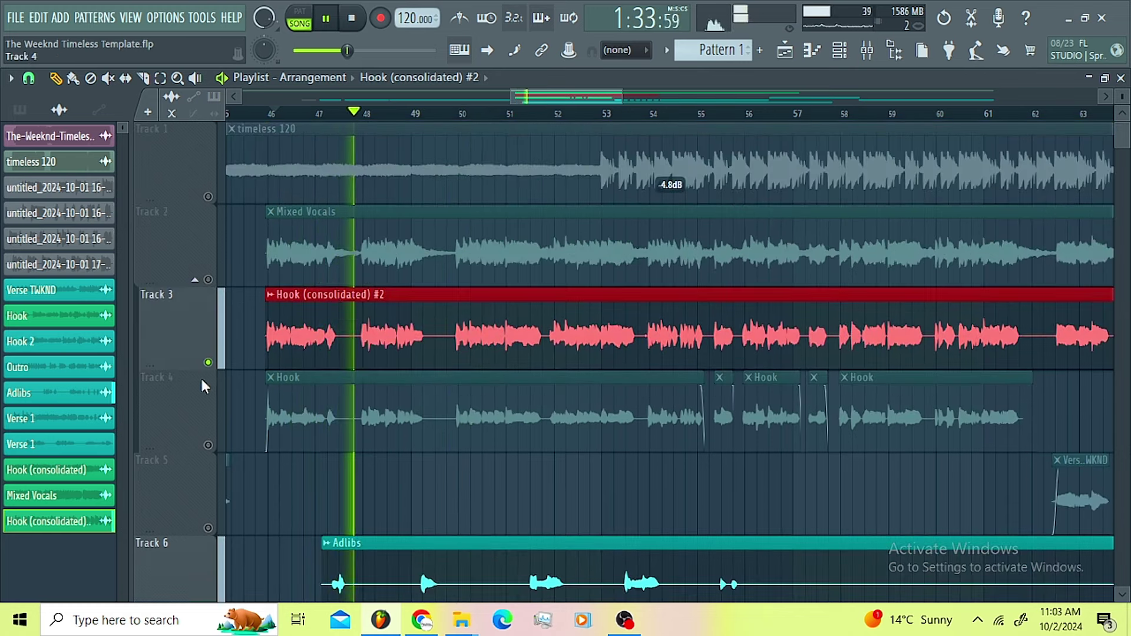
- Mute the consolidated hook on Track 3 and unmute the Mixed Vocals on Track 2 and the timeless 120 instrumental on Track 1
click(209, 363)
click(209, 280)
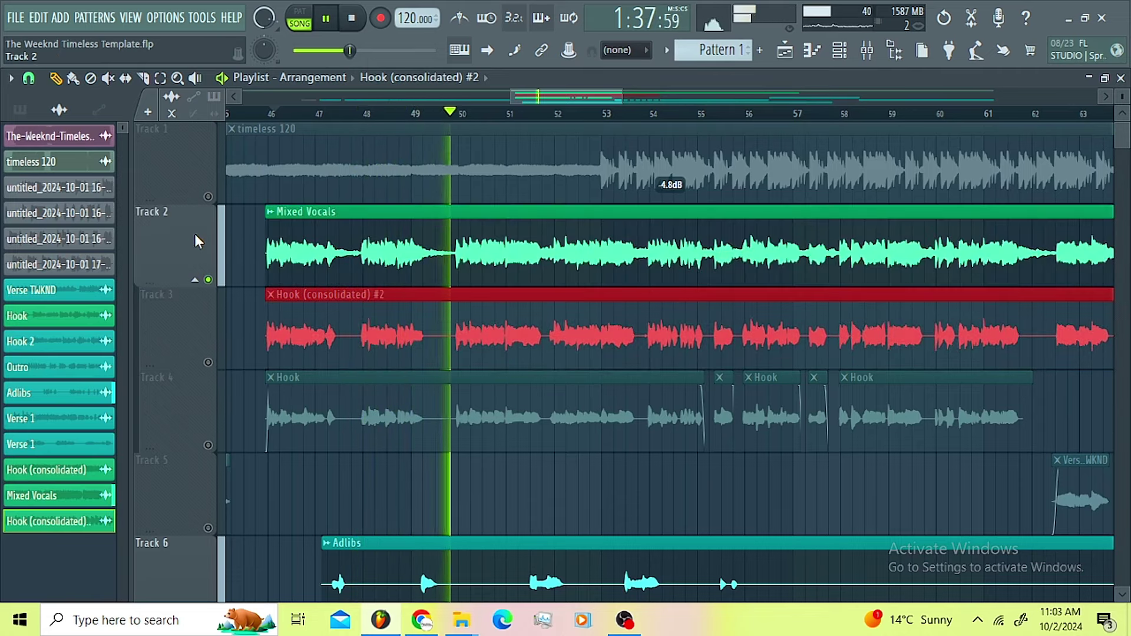
click(208, 197)
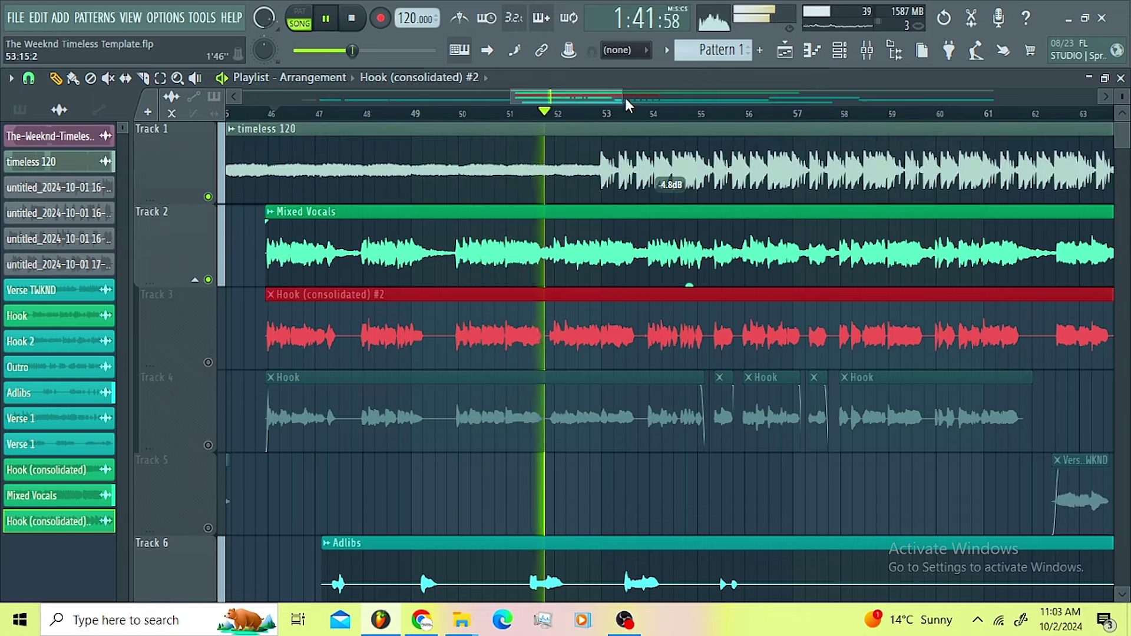
- Play the instrumental, mixed vocals and adlibs together, viewing the wider arrangement and the mixer's track levels
drag(623, 96, 930, 96)
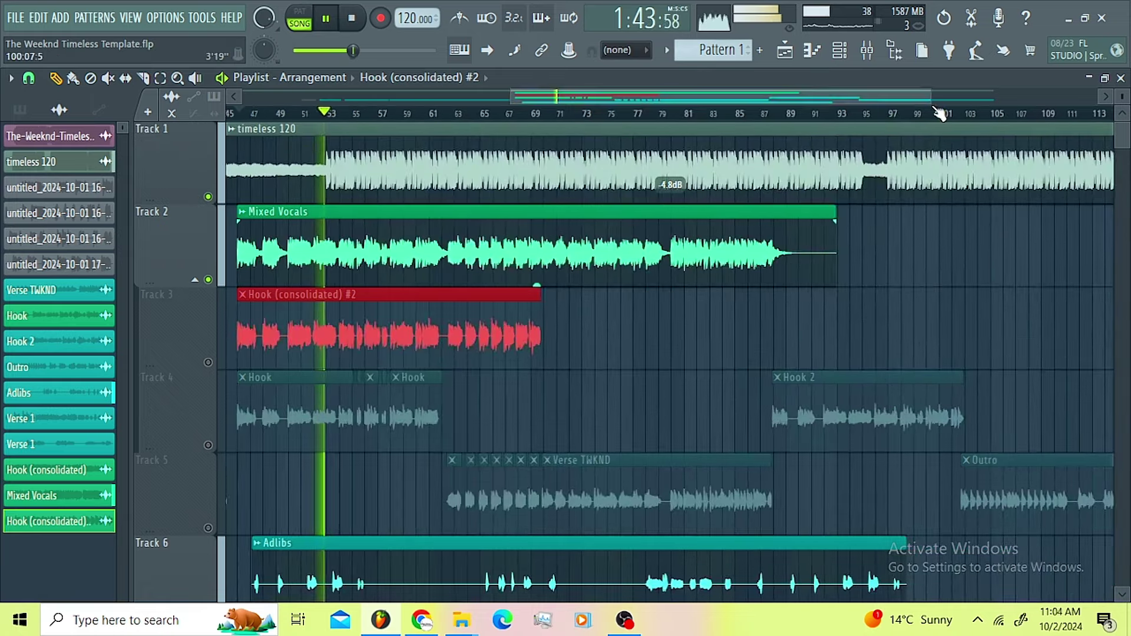
click(869, 53)
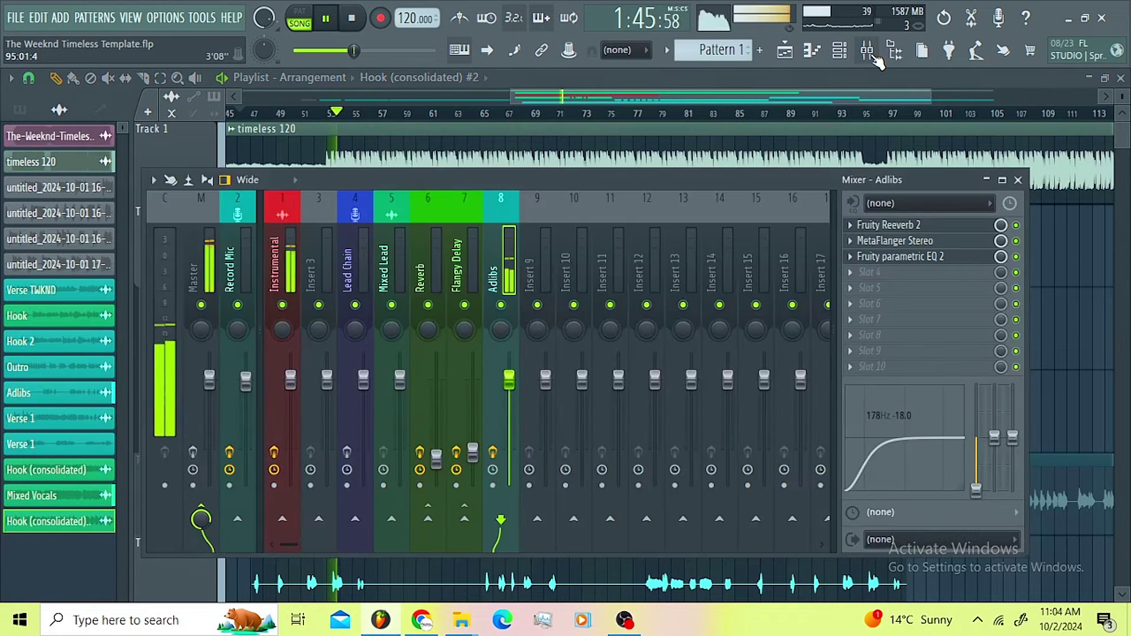
click(421, 453)
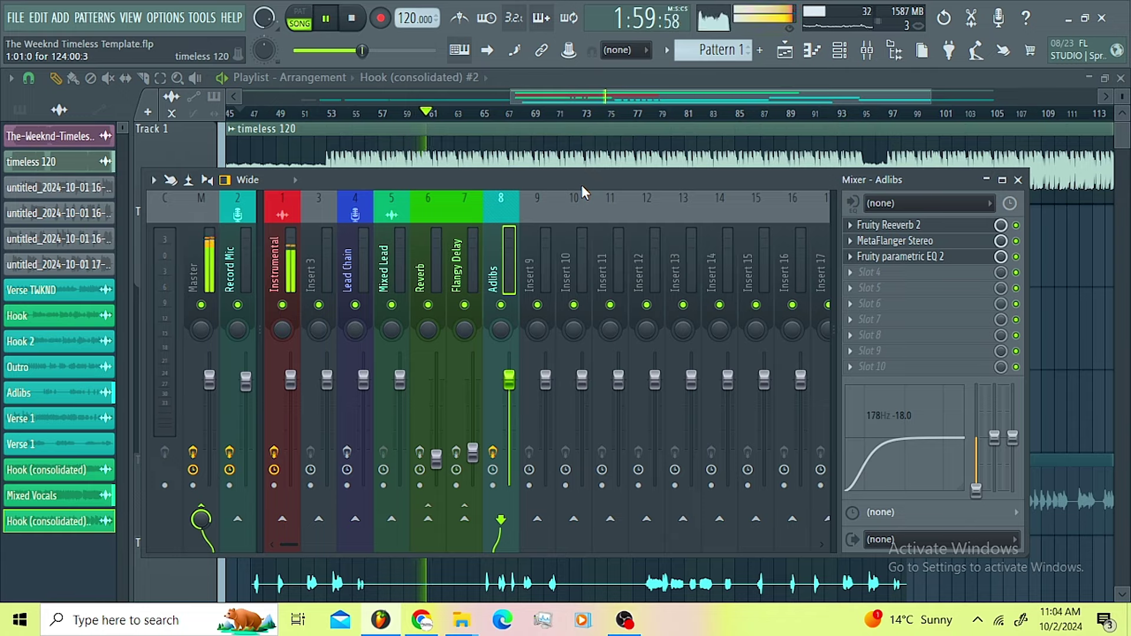
drag(652, 99, 647, 101)
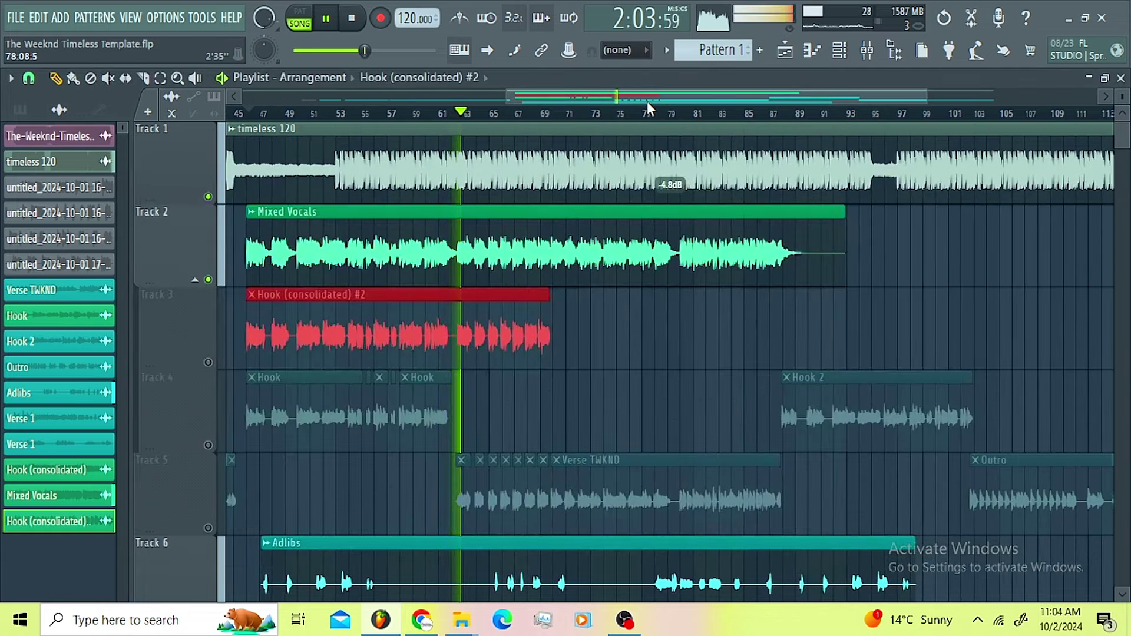